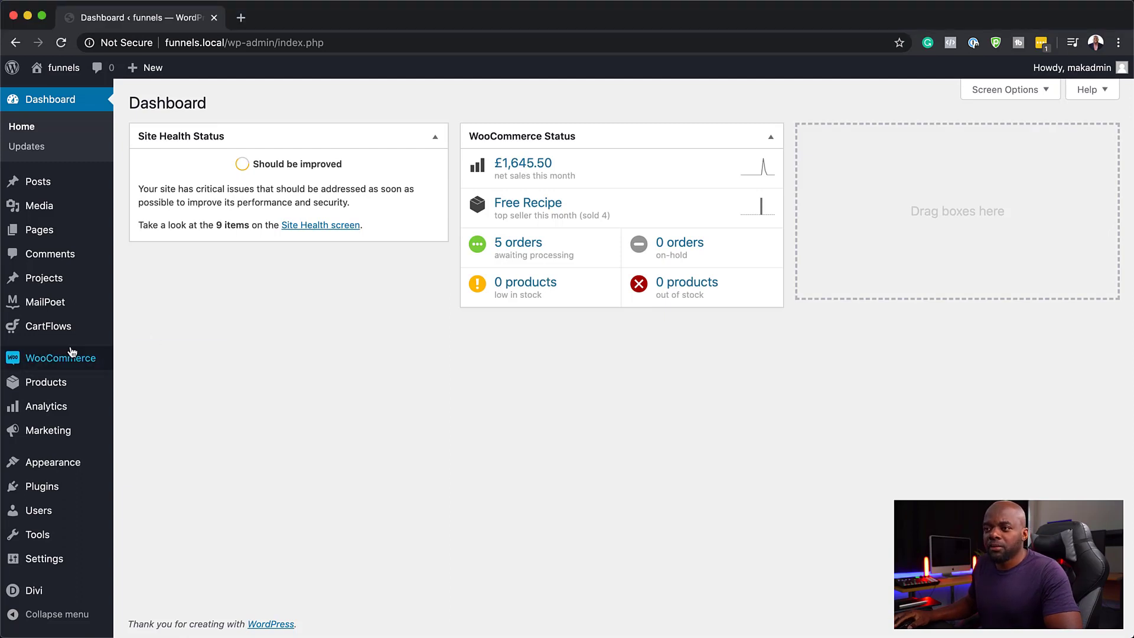
Create a new page titled "Course Landing" and start building it from scratch with the Divi Builder
{"action": "mouse_move", "coordinate": [56, 230]}
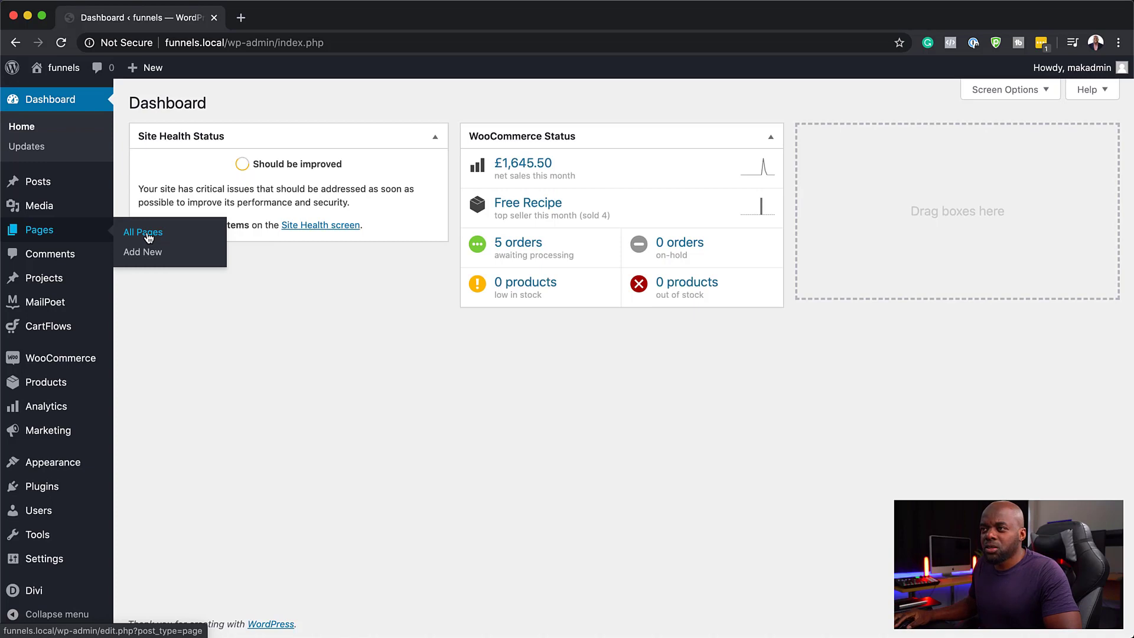
{"action": "left_click", "coordinate": [144, 254]}
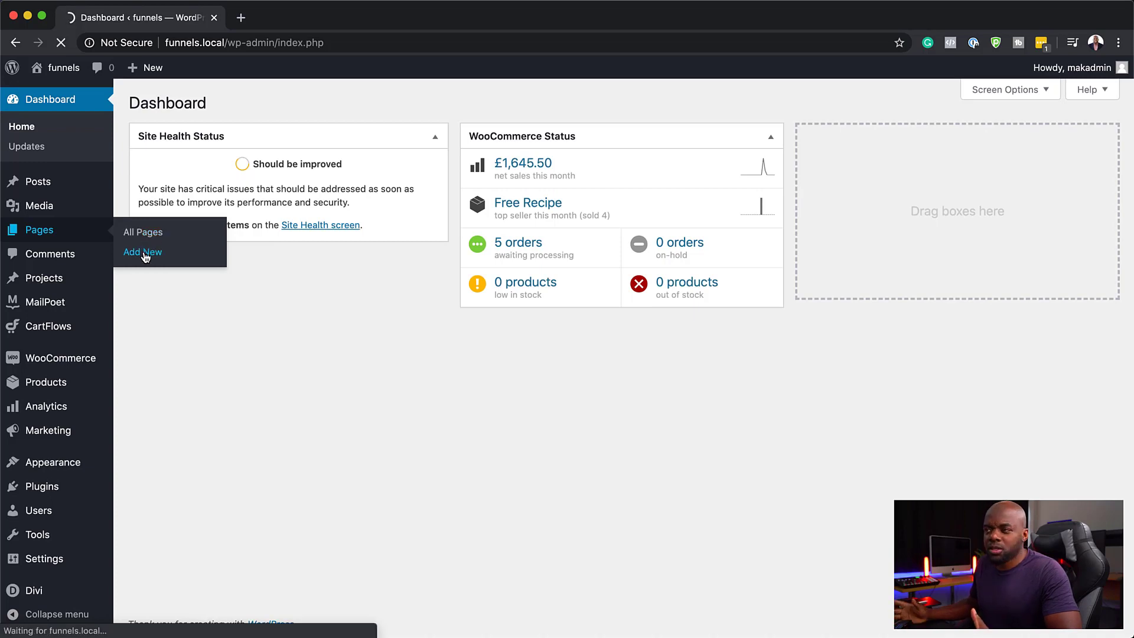
{"action": "type", "text": "C"}
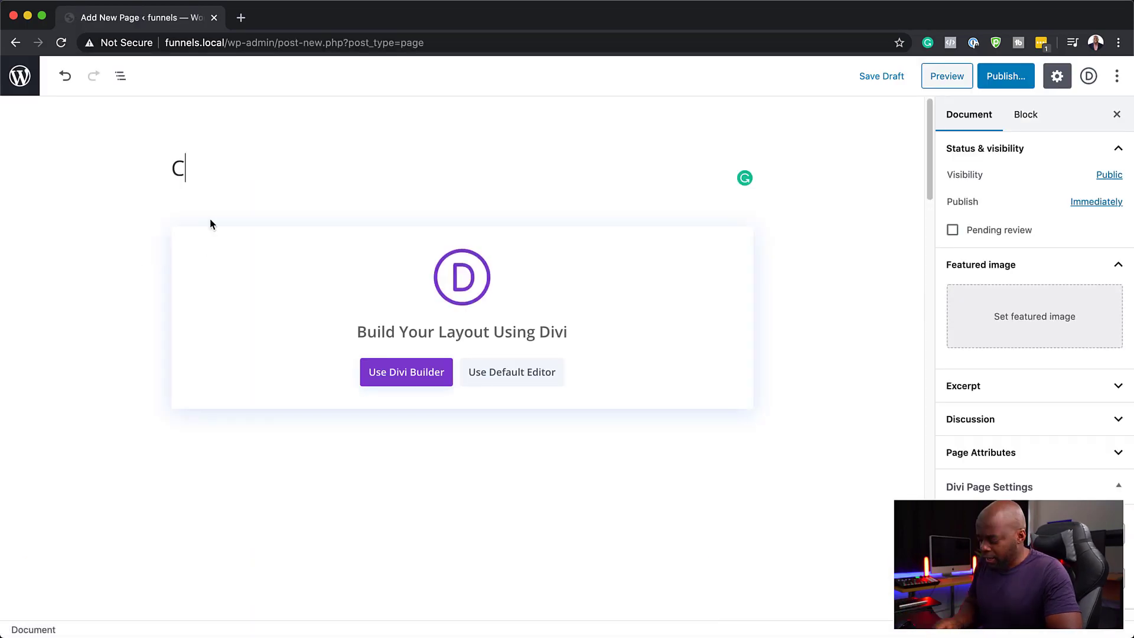
{"action": "type", "text": "ourse Landing"}
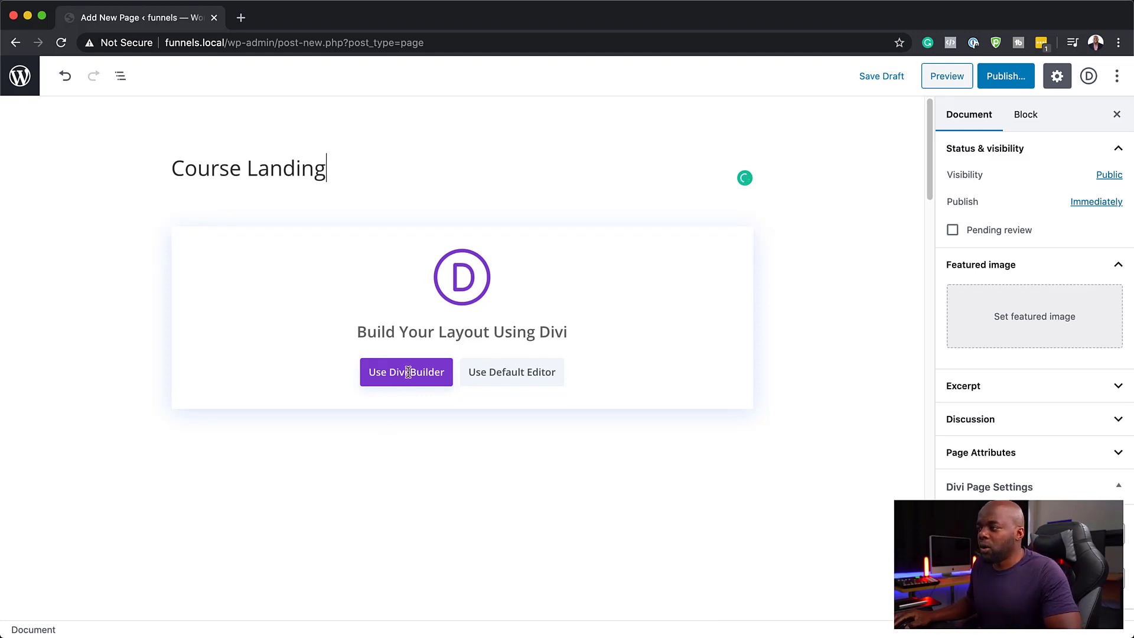
{"action": "left_click", "coordinate": [440, 376]}
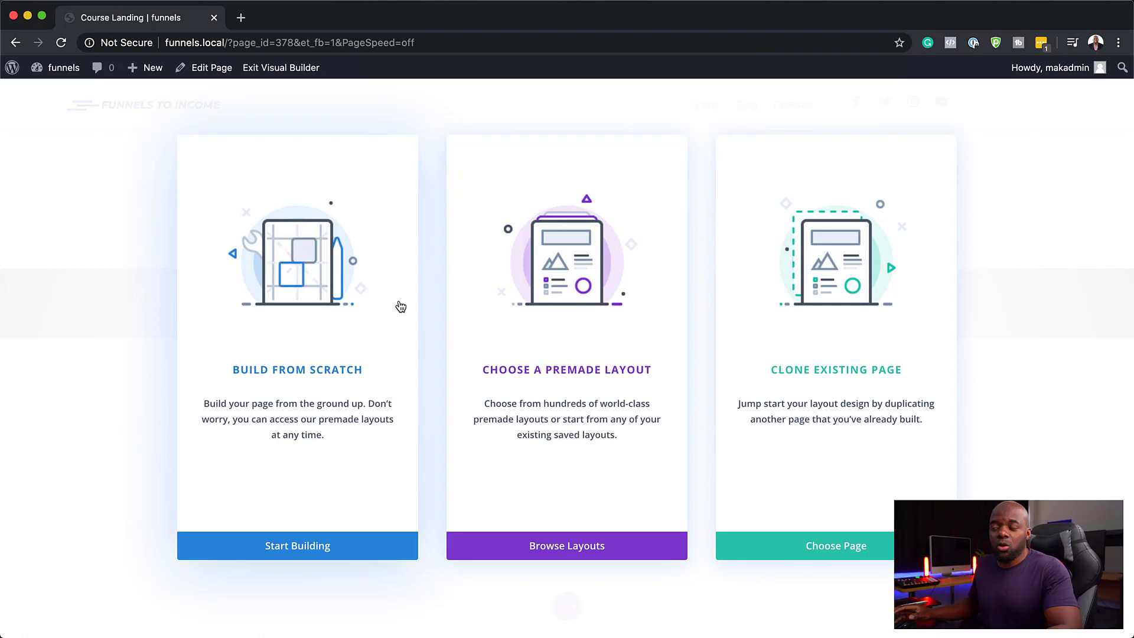
{"action": "left_click", "coordinate": [324, 371]}
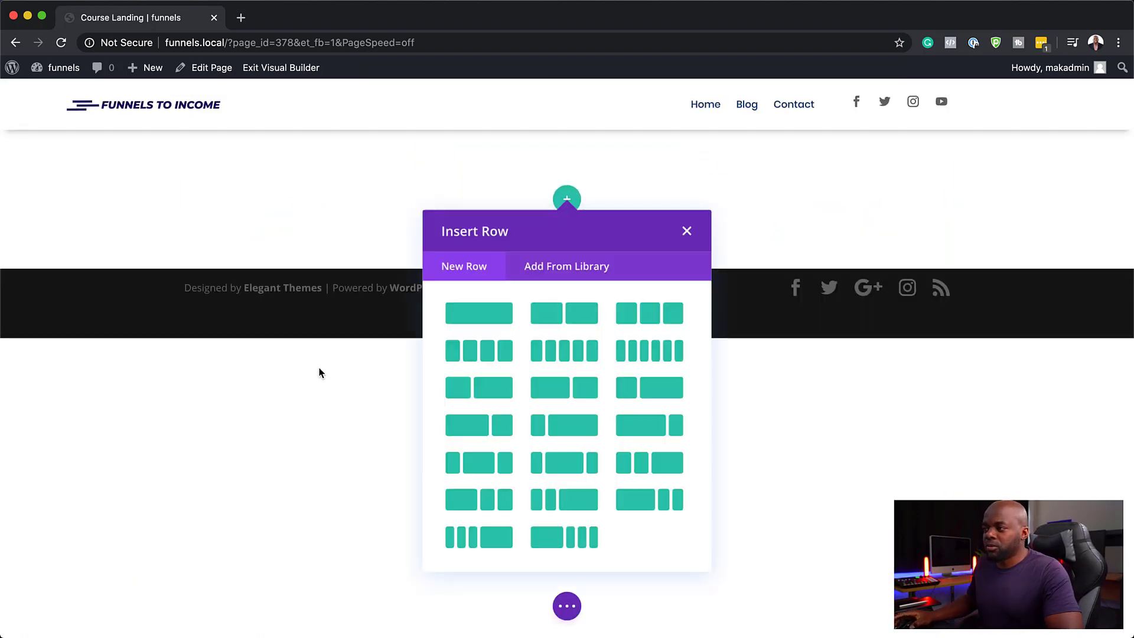
Insert a single-column row in the section and a row with two equal columns below it, without adding modules
{"action": "left_click", "coordinate": [498, 319]}
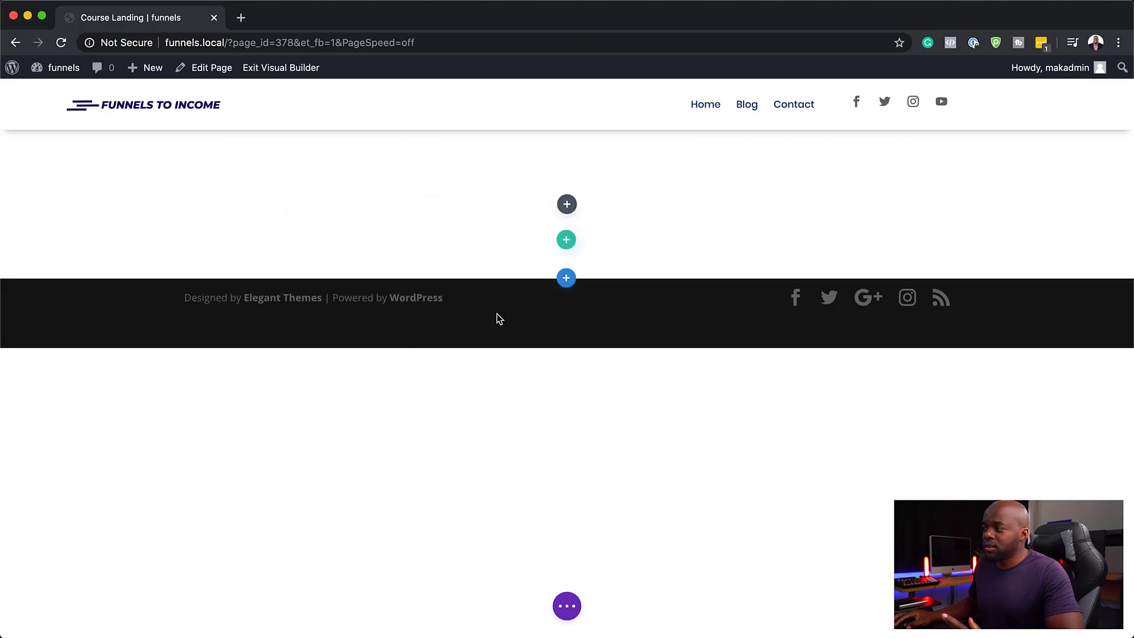
{"action": "left_click", "coordinate": [679, 230]}
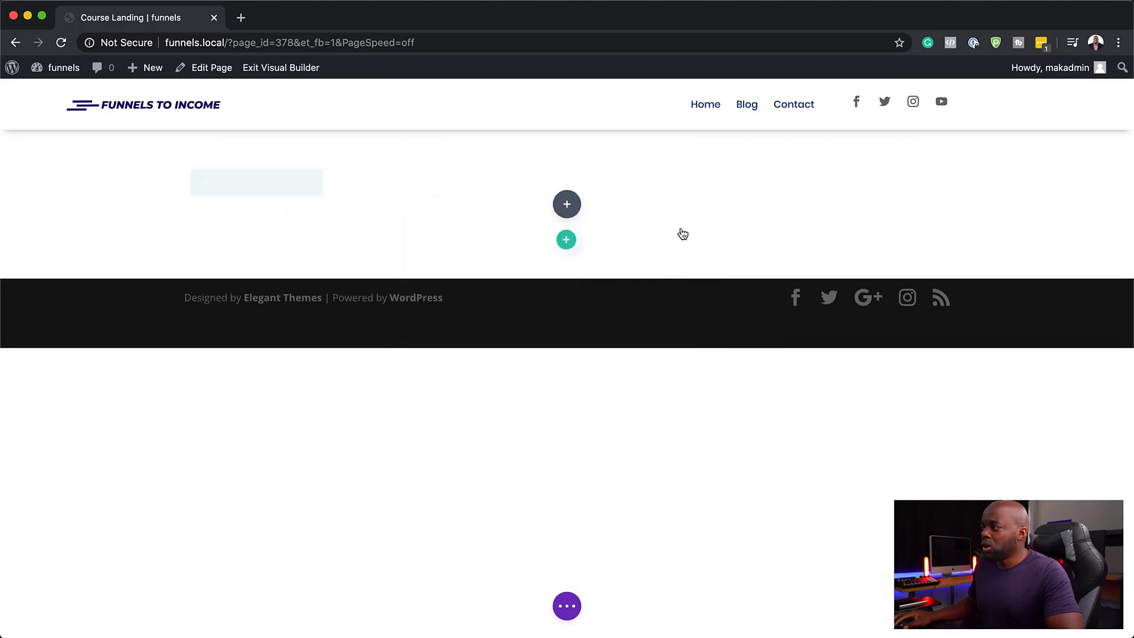
{"action": "left_click", "coordinate": [567, 241]}
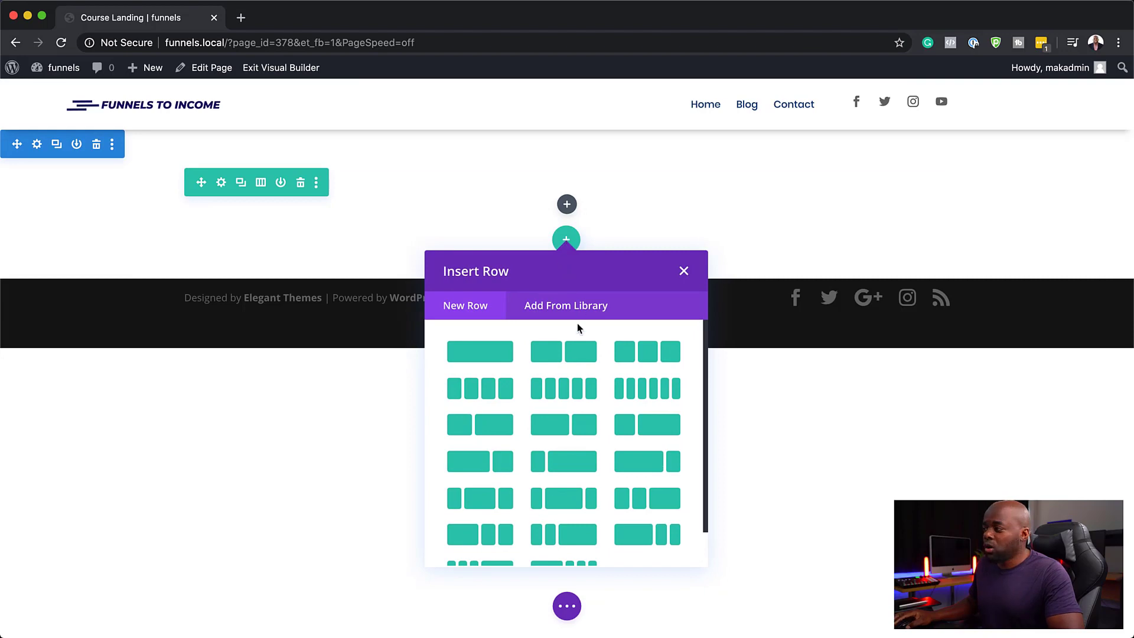
{"action": "left_click", "coordinate": [578, 356]}
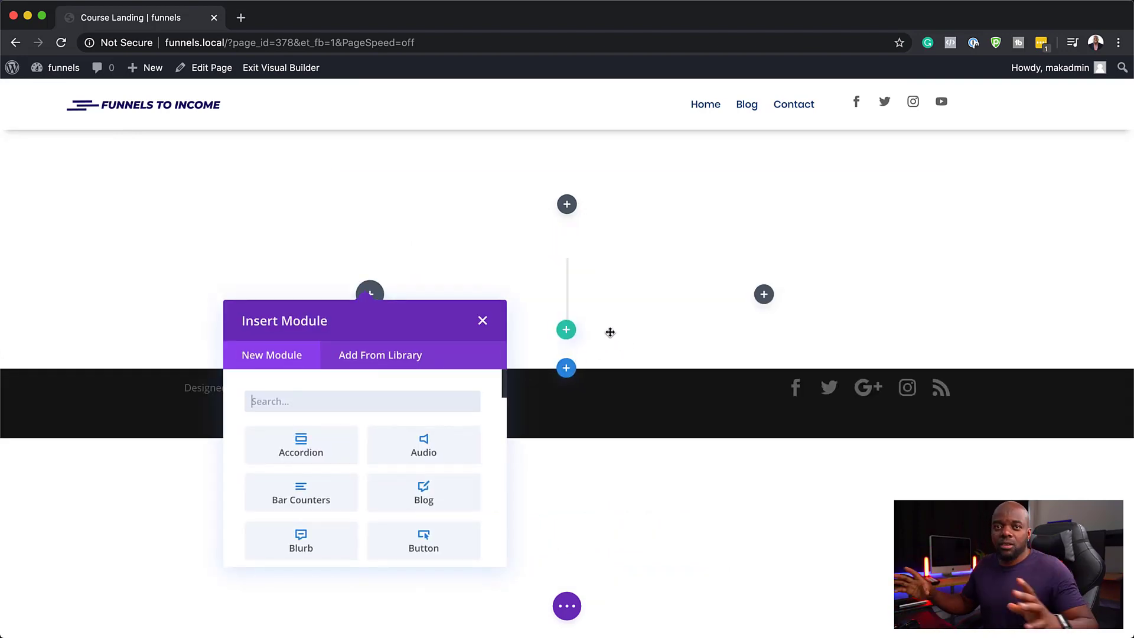
{"action": "left_click", "coordinate": [482, 321]}
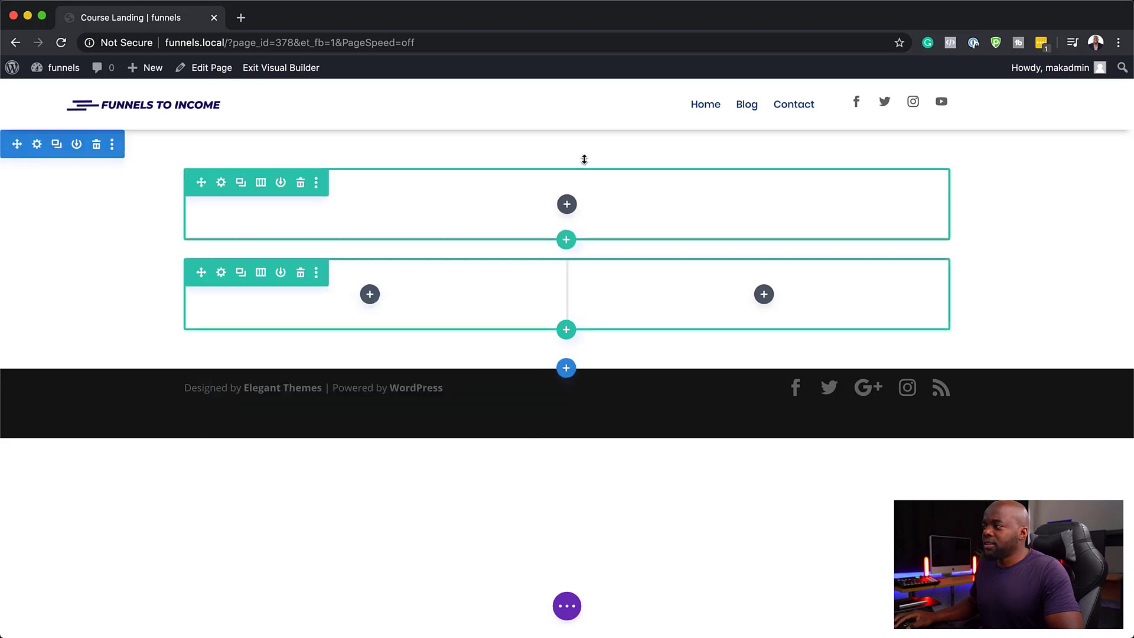
Add a Text module to the single-column row
{"action": "left_click", "coordinate": [568, 207]}
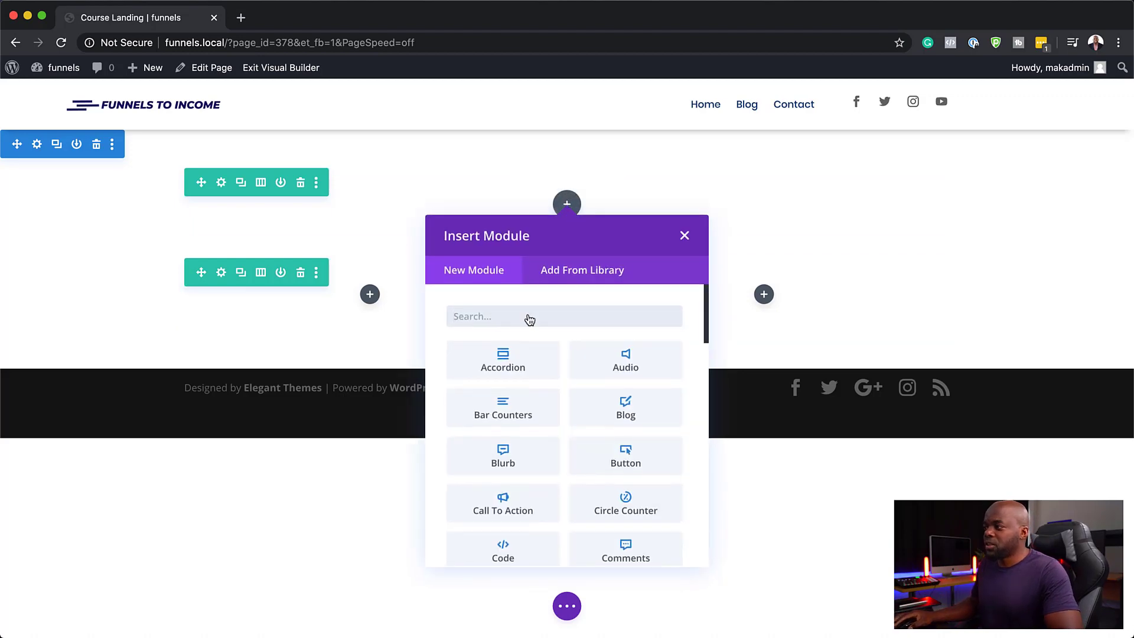
{"action": "type", "text": "text"}
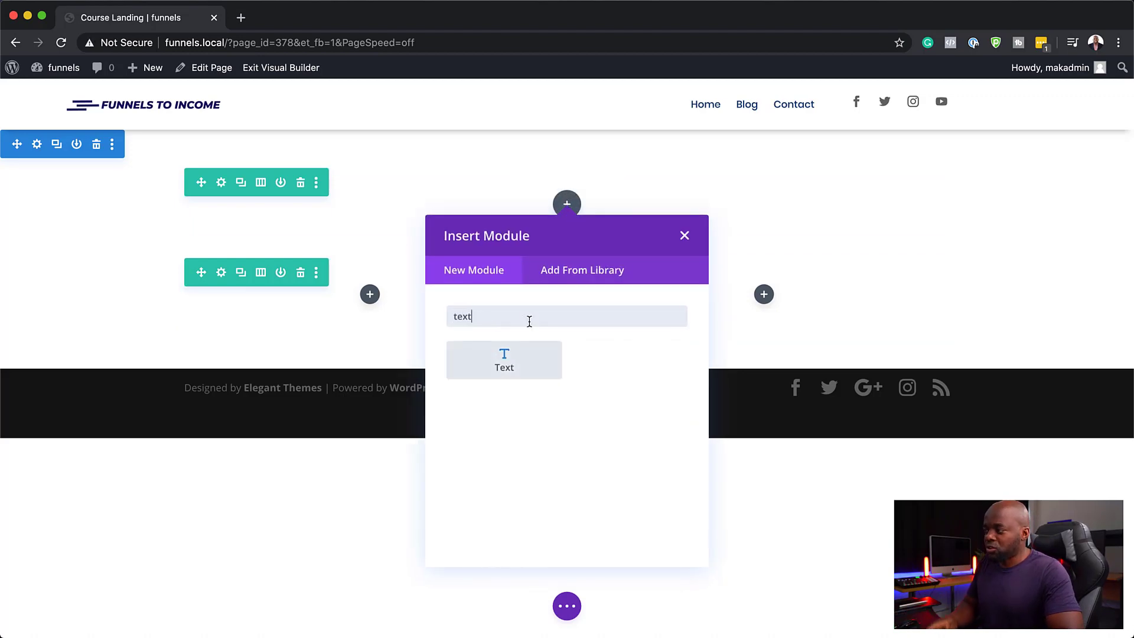
{"action": "left_click", "coordinate": [523, 362]}
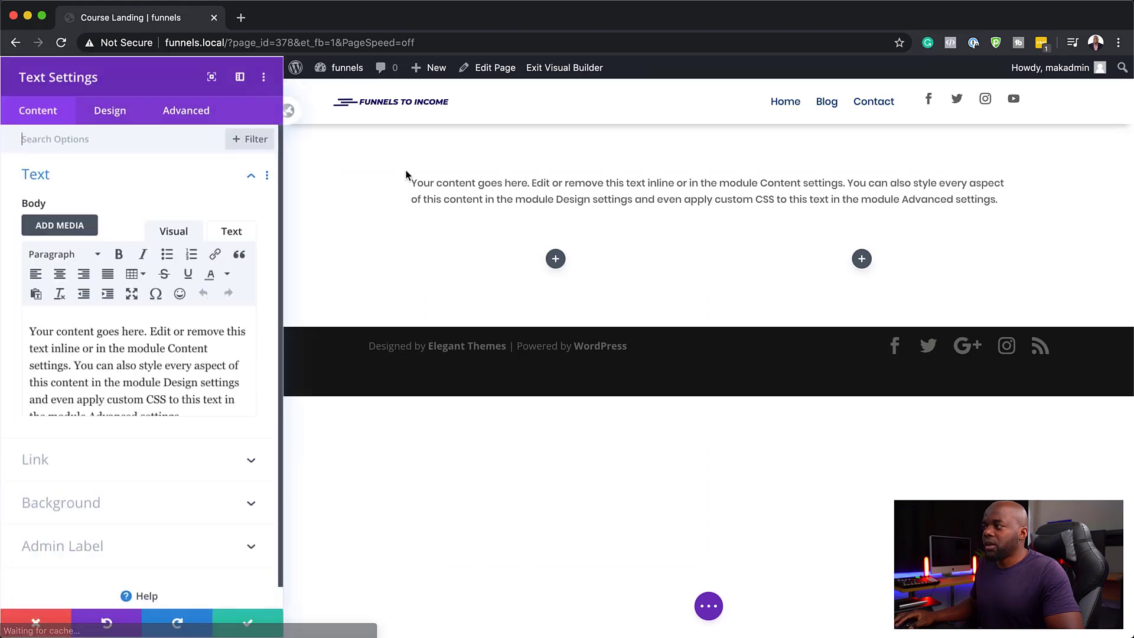
Open lorem2.com in a new browser tab and copy the sentence "Morbi in sem quis dui placerat ornare."
{"action": "left_click", "coordinate": [241, 18]}
{"action": "type", "text": "lore"}
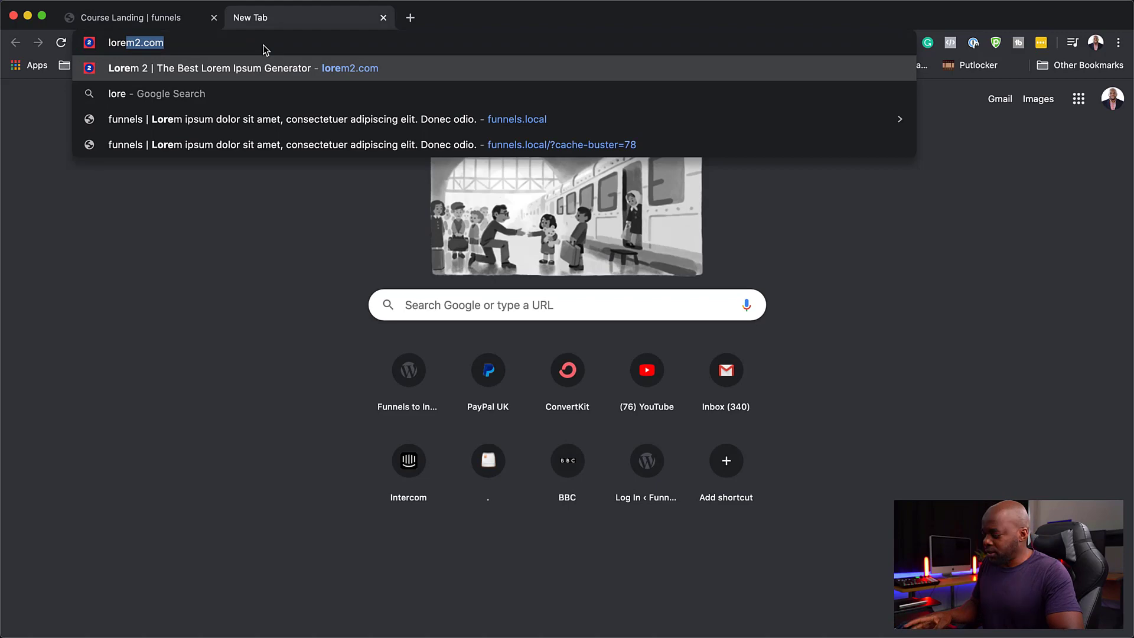
{"action": "key", "text": "Return"}
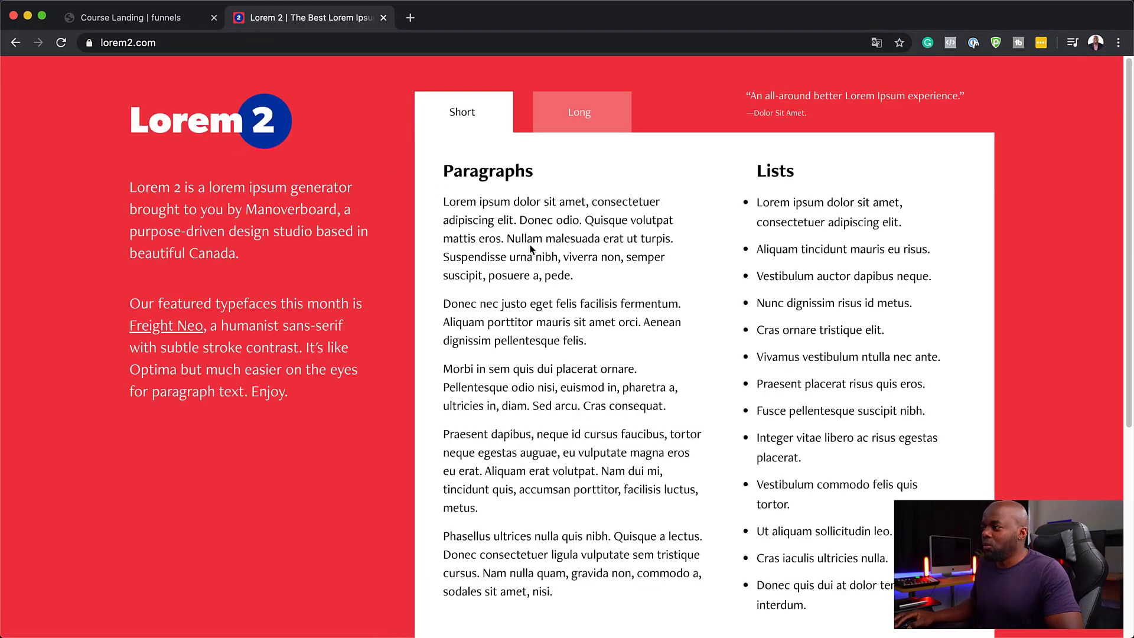
{"action": "left_click_drag", "start_coordinate": [443, 369], "coordinate": [648, 376]}
{"action": "key", "text": "super+c"}
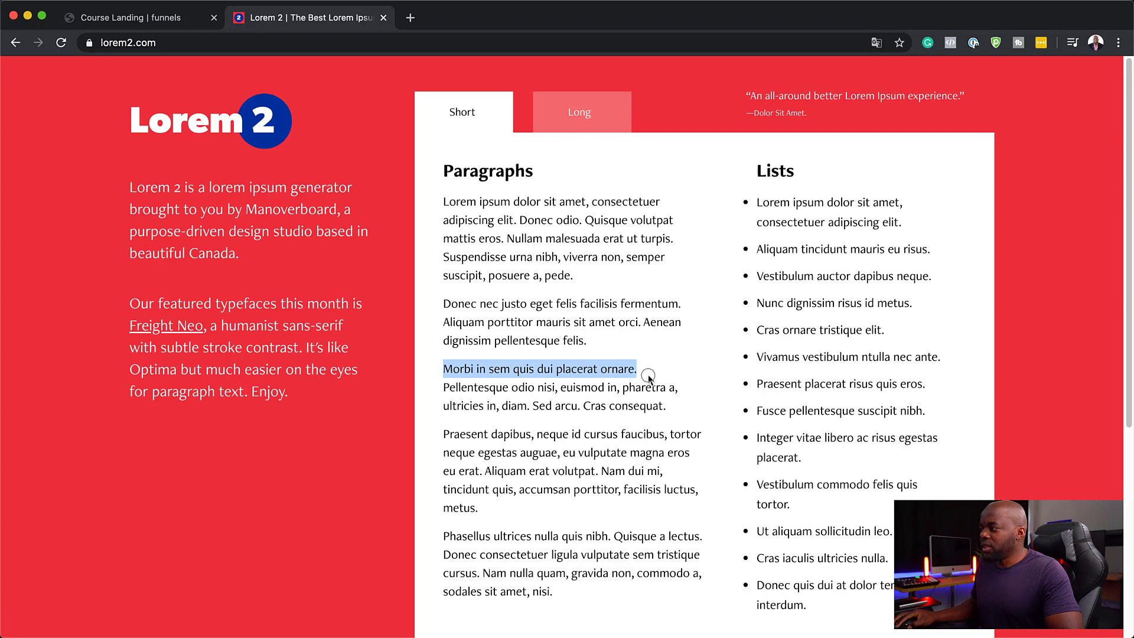
Back on the Course Landing page, replace the text module's placeholder body with the copied sentence
{"action": "left_click", "coordinate": [148, 19]}
{"action": "left_click_drag", "start_coordinate": [188, 418], "coordinate": [29, 326]}
{"action": "key", "text": "super+v"}
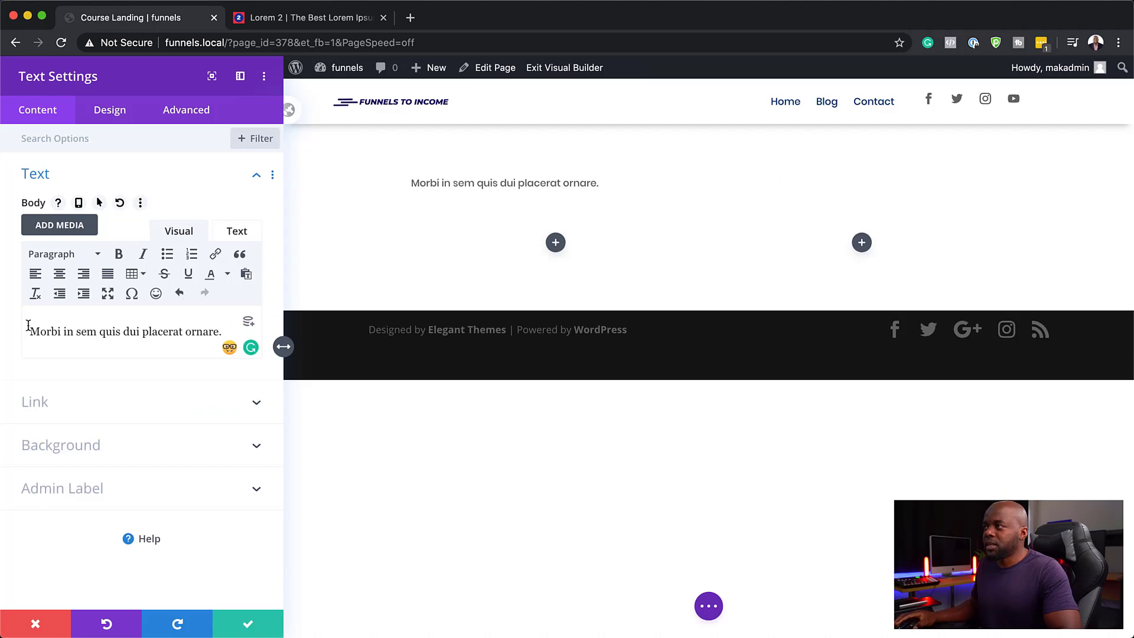
Center the heading module's text and set its text size to 18px
{"action": "left_click", "coordinate": [116, 116]}
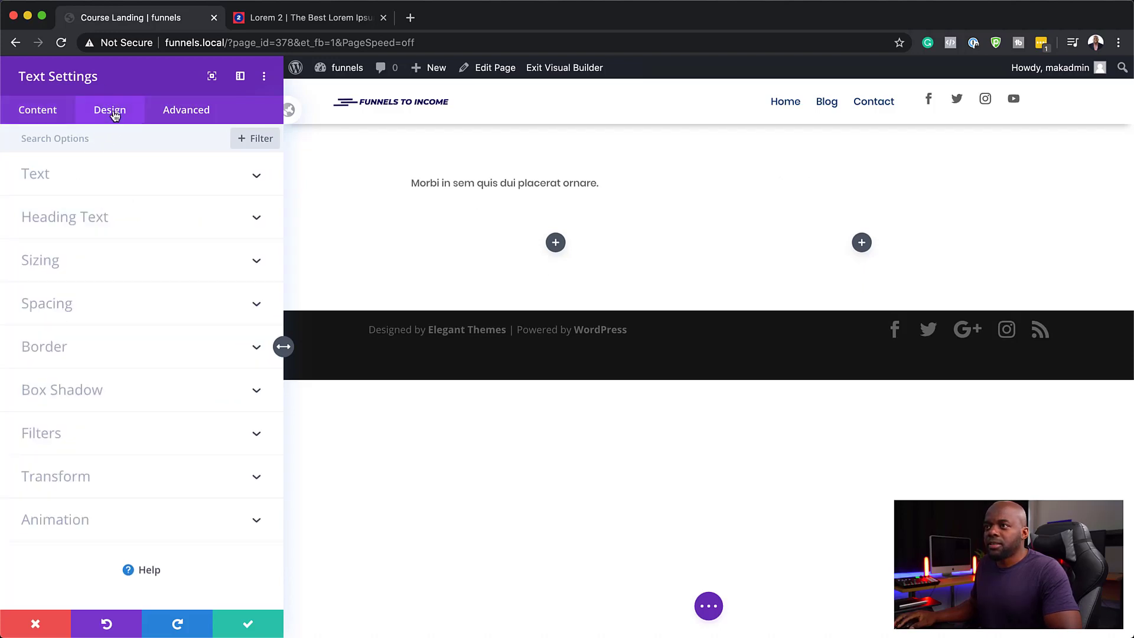
{"action": "left_click", "coordinate": [43, 177]}
{"action": "scroll", "coordinate": [127, 513], "scroll_direction": "down", "scroll_amount": 5}
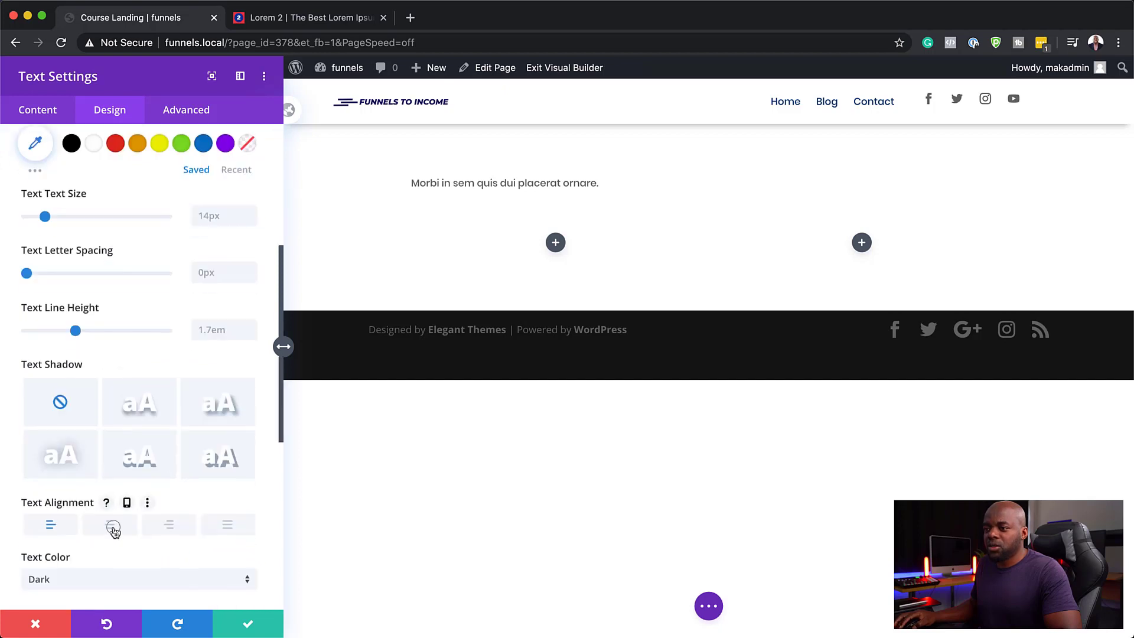
{"action": "left_click", "coordinate": [112, 525]}
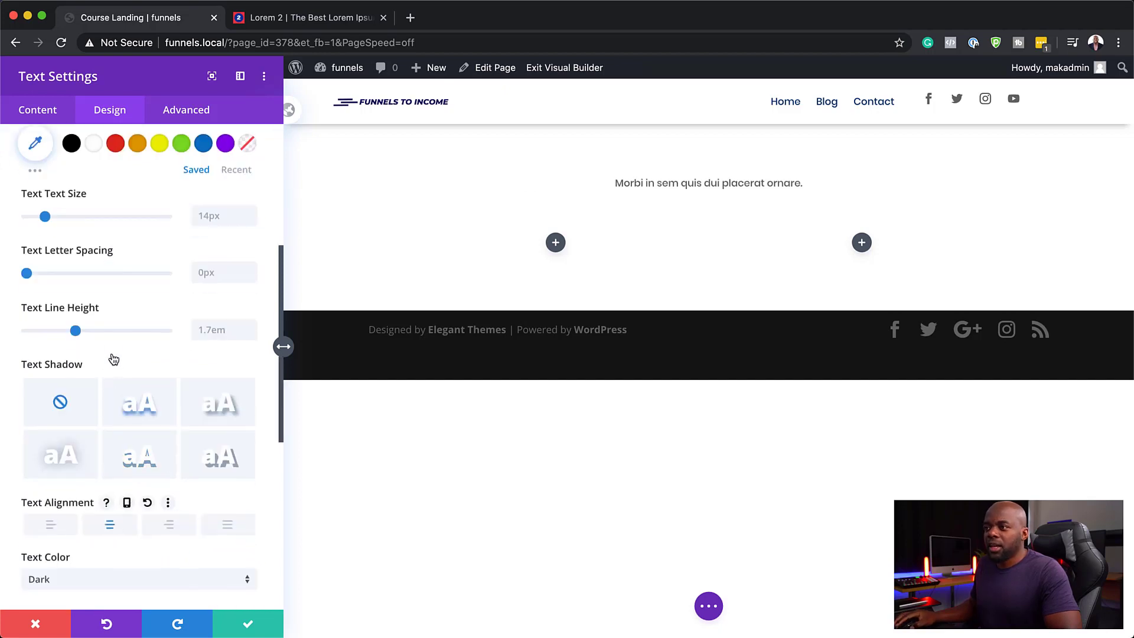
{"action": "left_click_drag", "start_coordinate": [45, 217], "coordinate": [51, 218]}
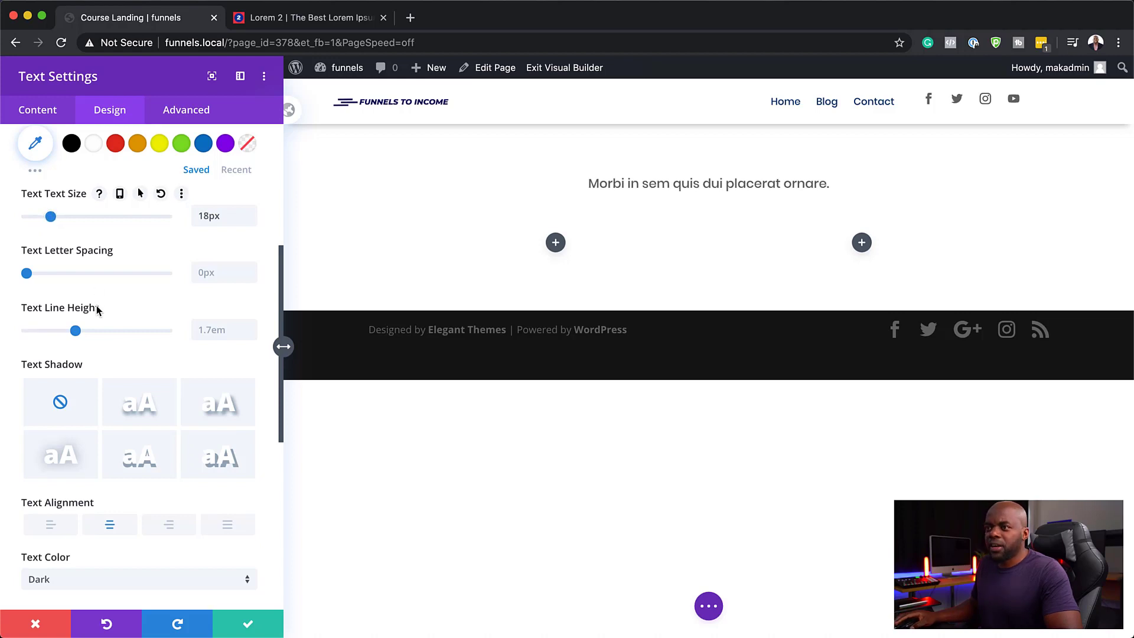
Make the heading text all uppercase with a Semi Bold font weight, and save the module
{"action": "scroll", "coordinate": [127, 357], "scroll_direction": "up", "scroll_amount": 5}
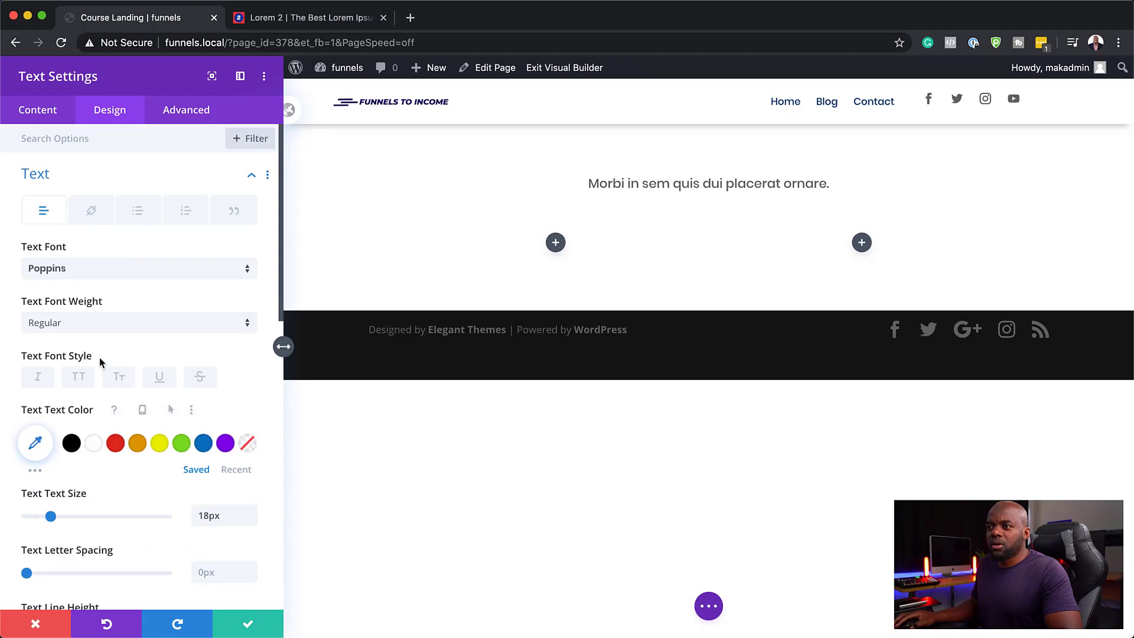
{"action": "left_click", "coordinate": [77, 377]}
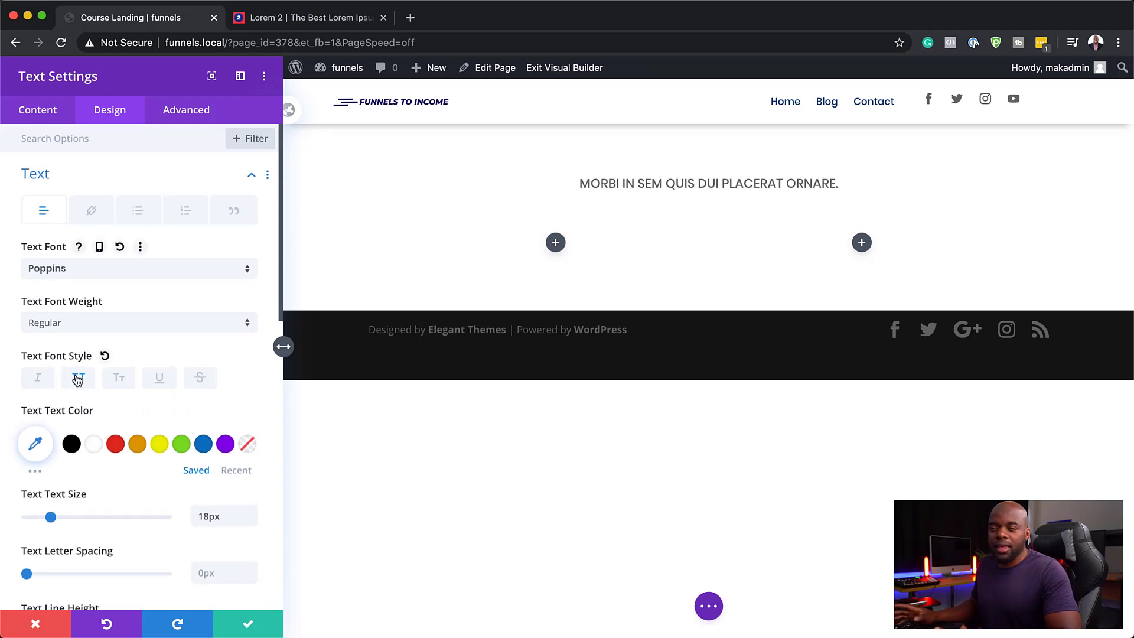
{"action": "left_click", "coordinate": [90, 323]}
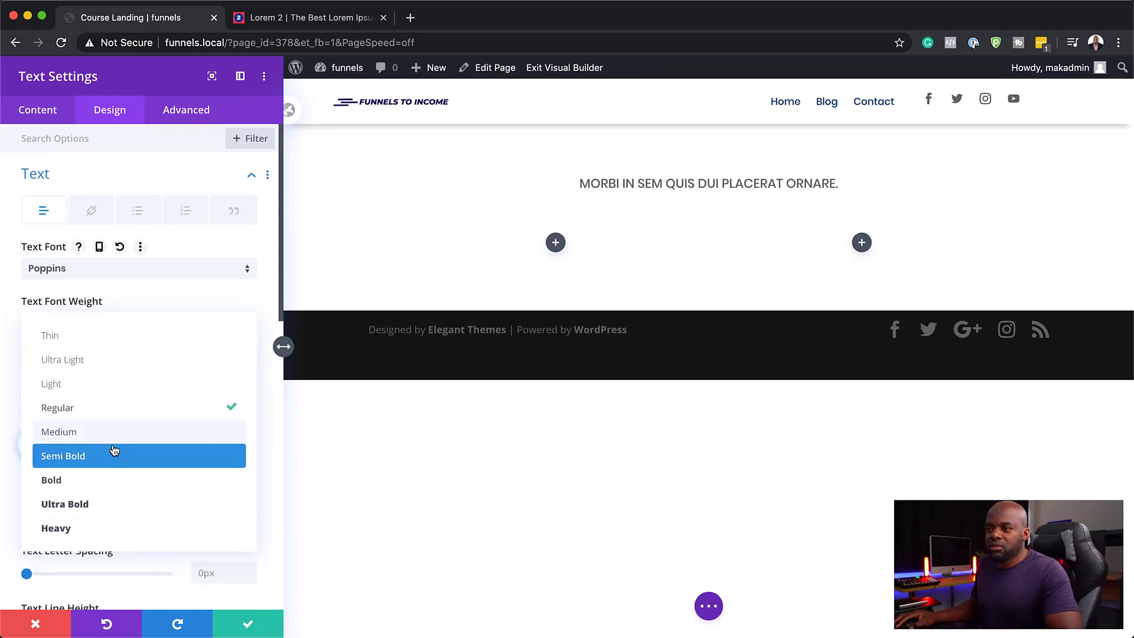
{"action": "left_click", "coordinate": [113, 454]}
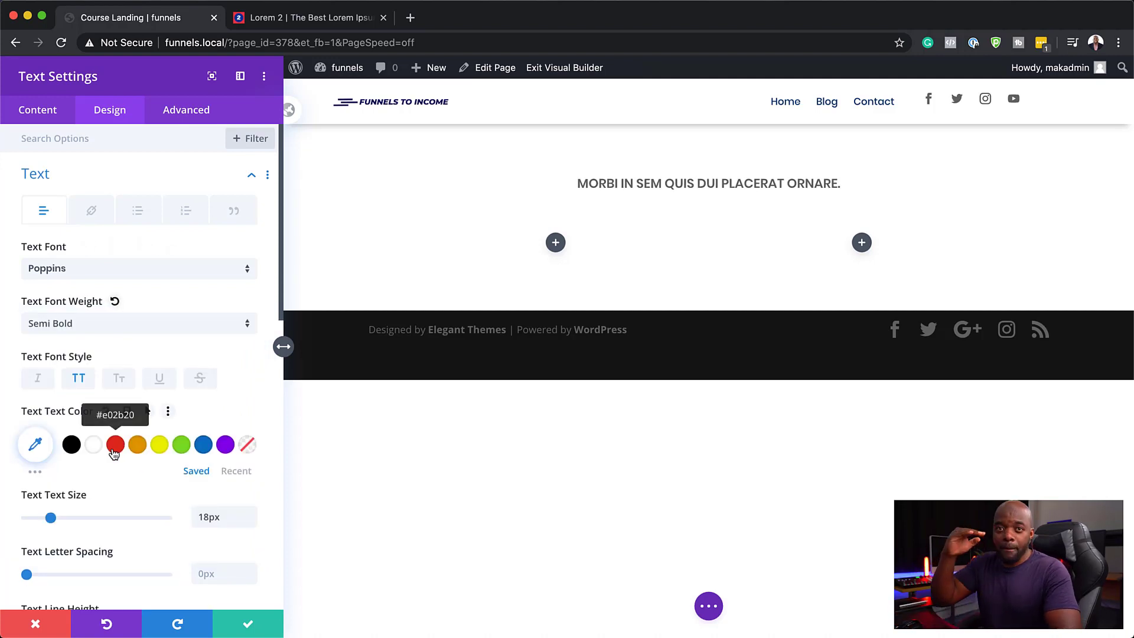
{"action": "left_click", "coordinate": [249, 629]}
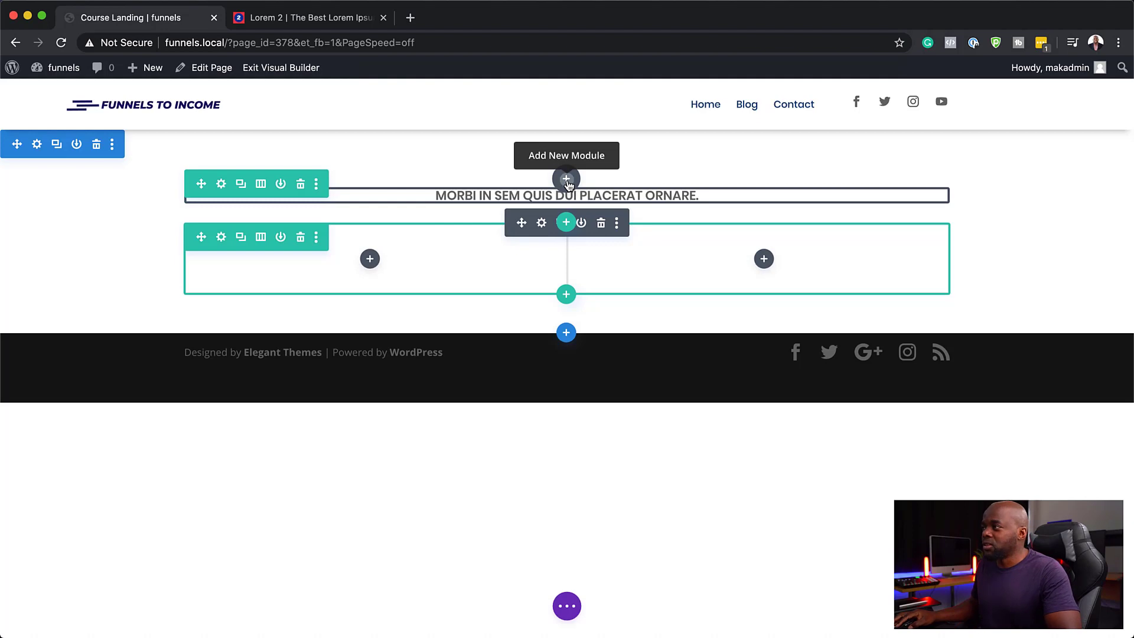
Add a second Text module below the heading in the single-column row
{"action": "left_click", "coordinate": [567, 180]}
{"action": "type", "text": "text"}
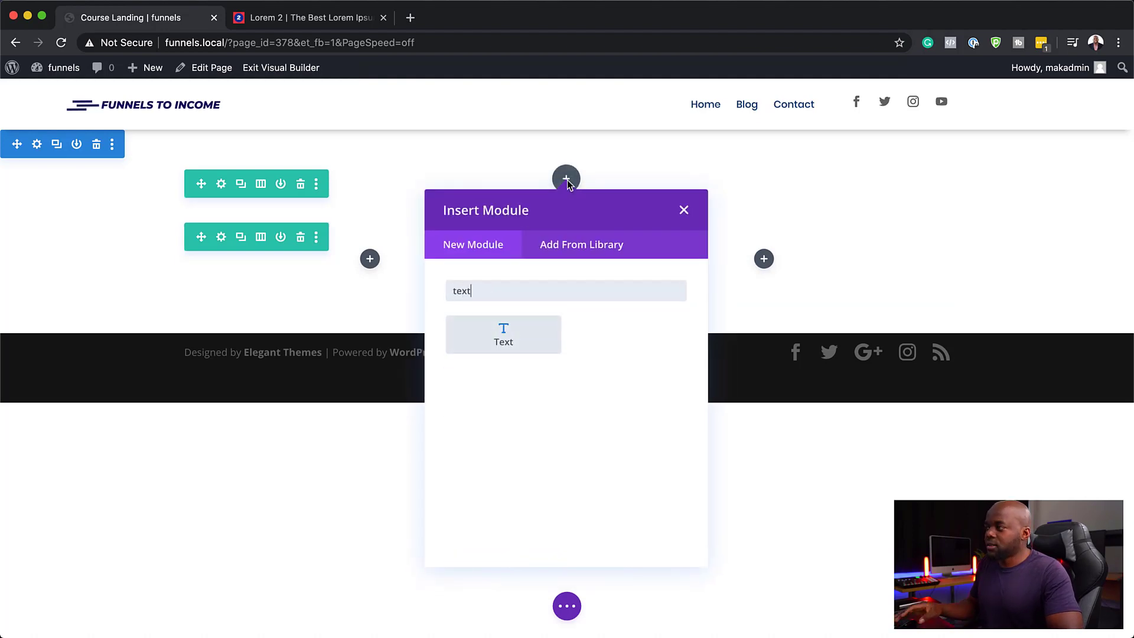
{"action": "left_click", "coordinate": [532, 328]}
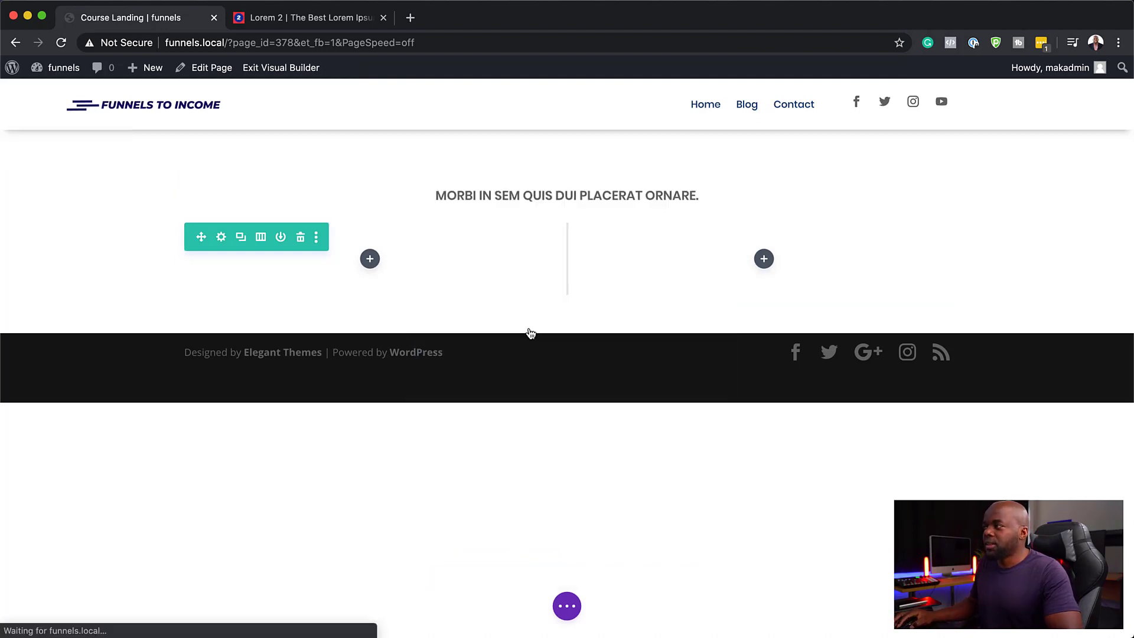
Replace the second text module's placeholder body with the "Praesent dapibus" paragraph copied from the Lorem 2 site
{"action": "left_click", "coordinate": [281, 21]}
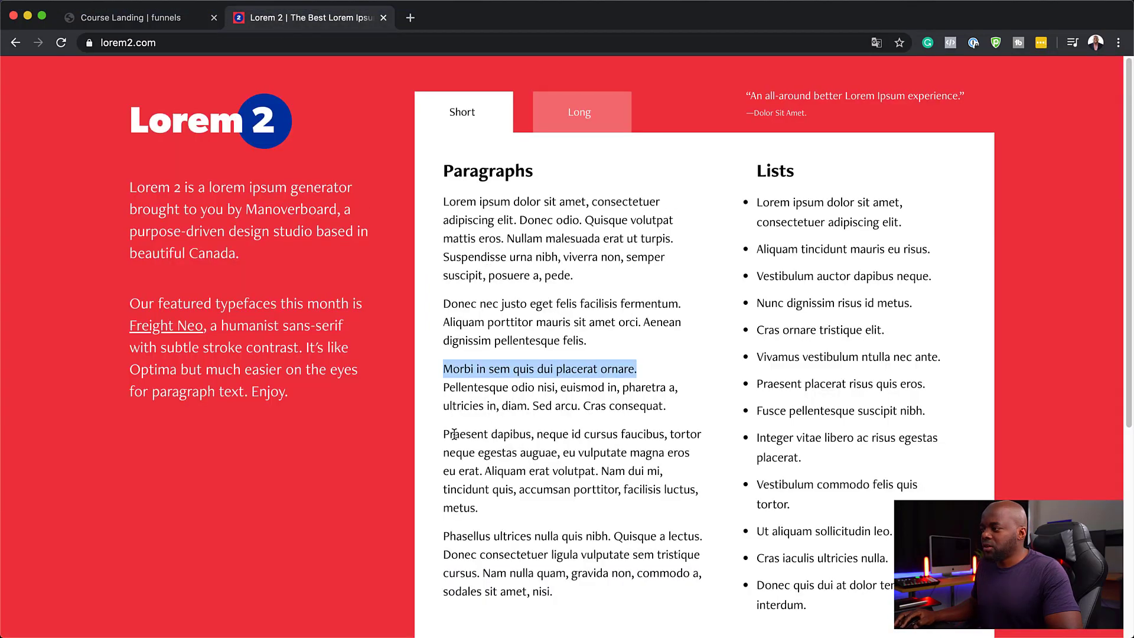
{"action": "left_click_drag", "start_coordinate": [447, 436], "coordinate": [499, 507]}
{"action": "key", "text": "super+c"}
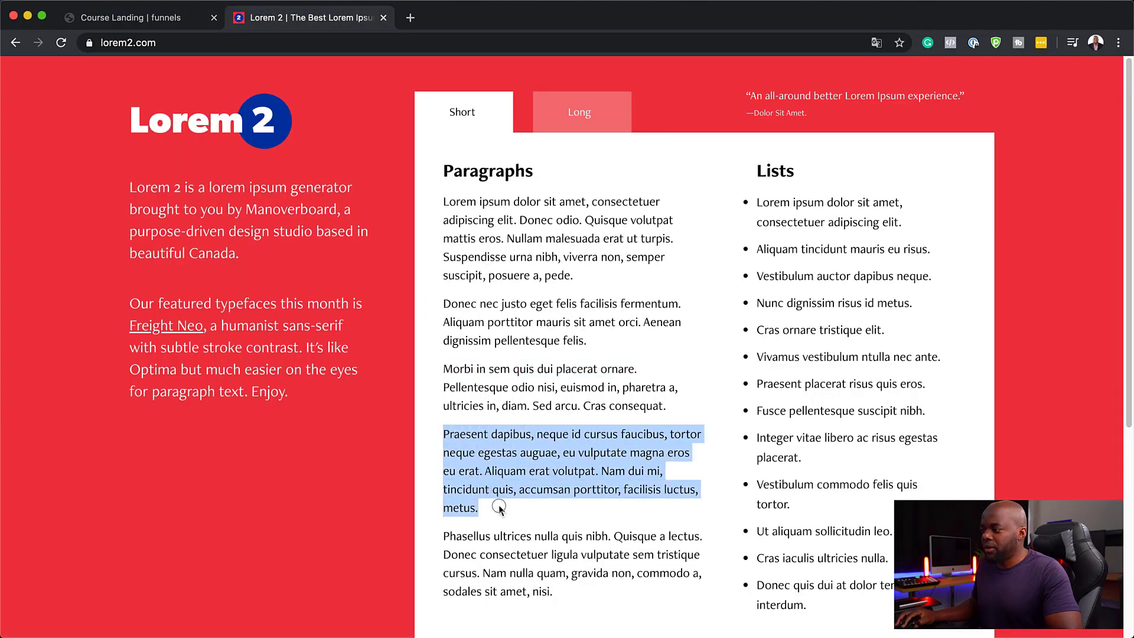
{"action": "left_click", "coordinate": [184, 23]}
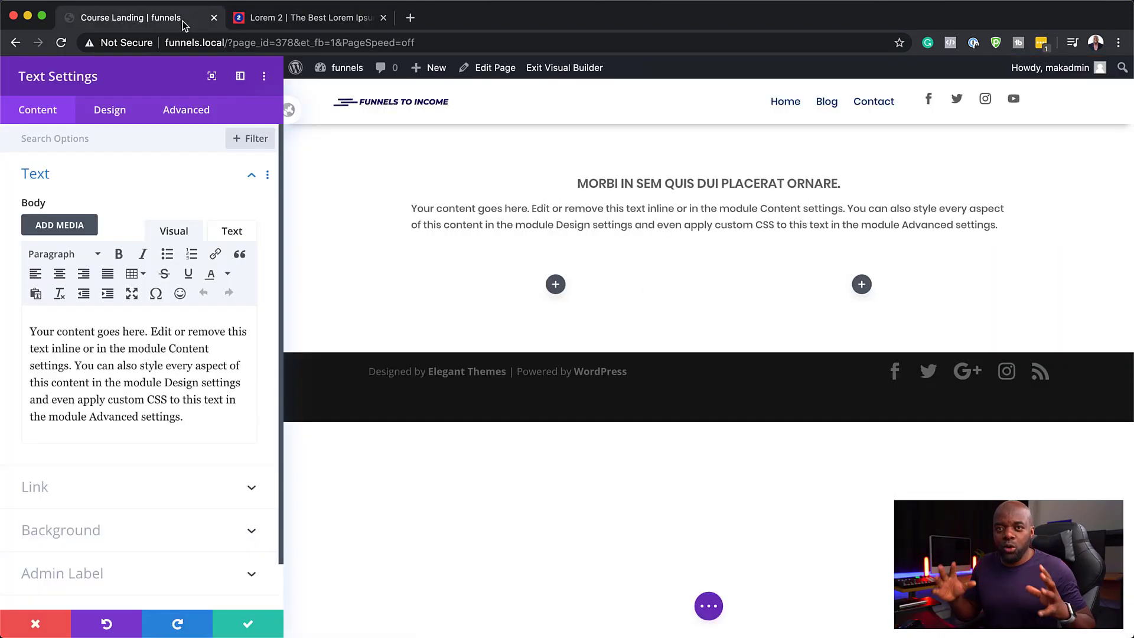
{"action": "left_click_drag", "start_coordinate": [213, 423], "coordinate": [9, 317]}
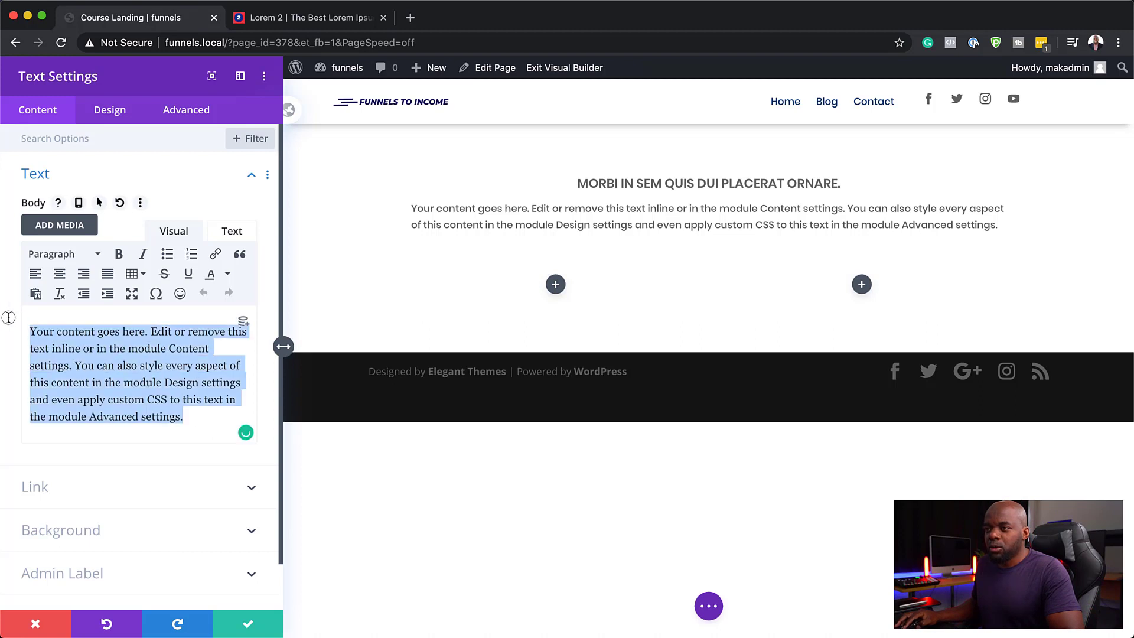
{"action": "key", "text": "super+v"}
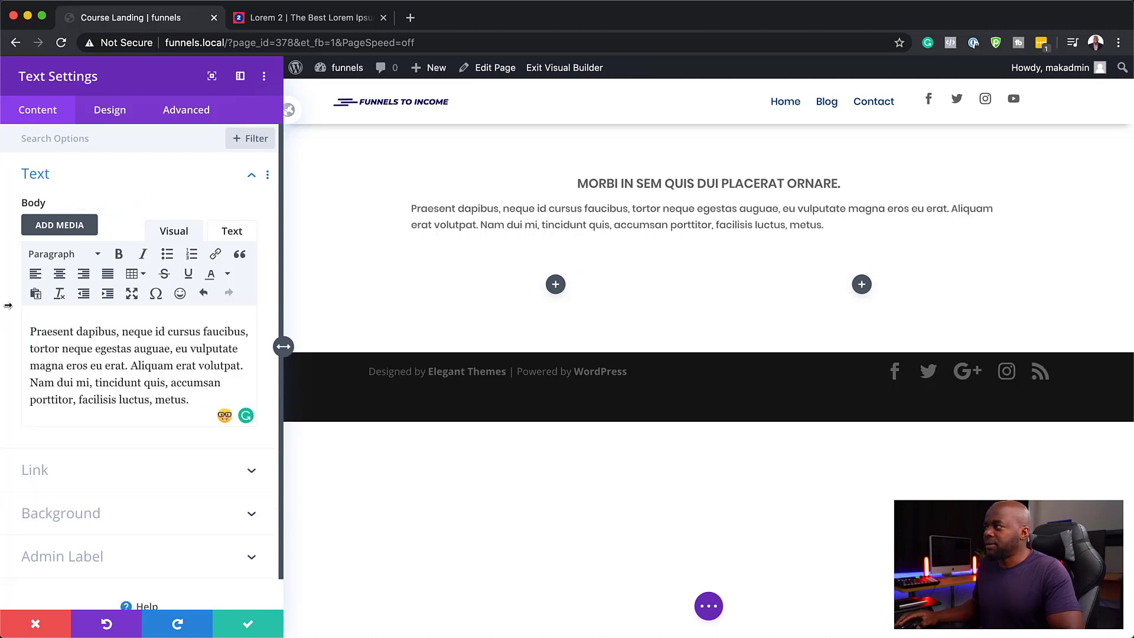
Center the "Praesent dapibus" paragraph's text, set its text size to 18px, and save the module
{"action": "left_click", "coordinate": [106, 112]}
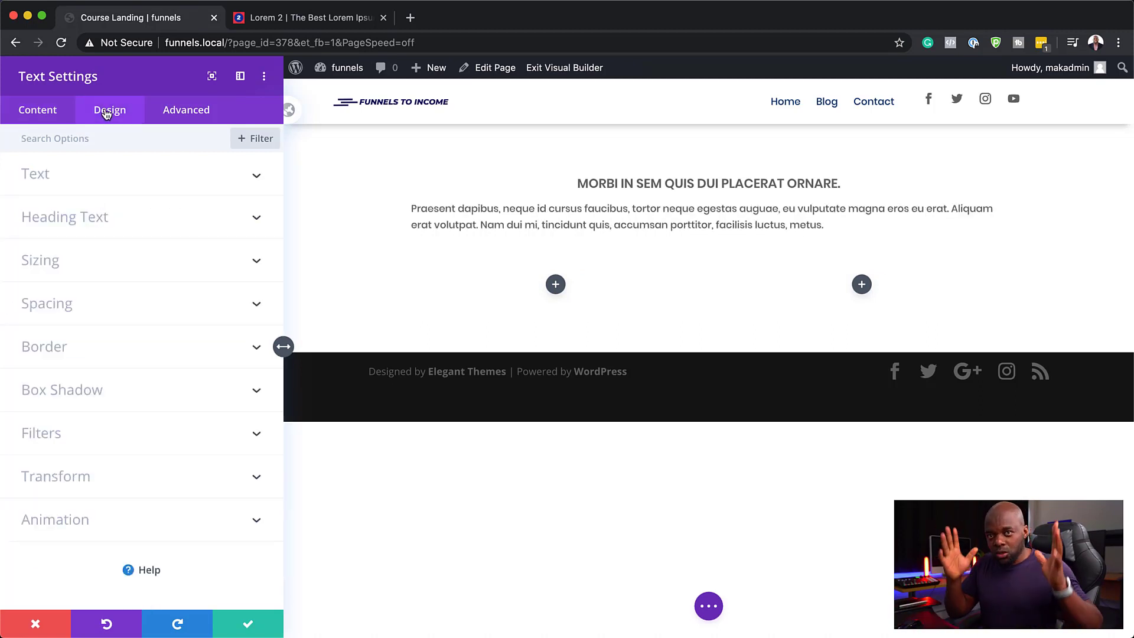
{"action": "left_click", "coordinate": [69, 183]}
{"action": "scroll", "coordinate": [128, 404], "scroll_direction": "down", "scroll_amount": 5}
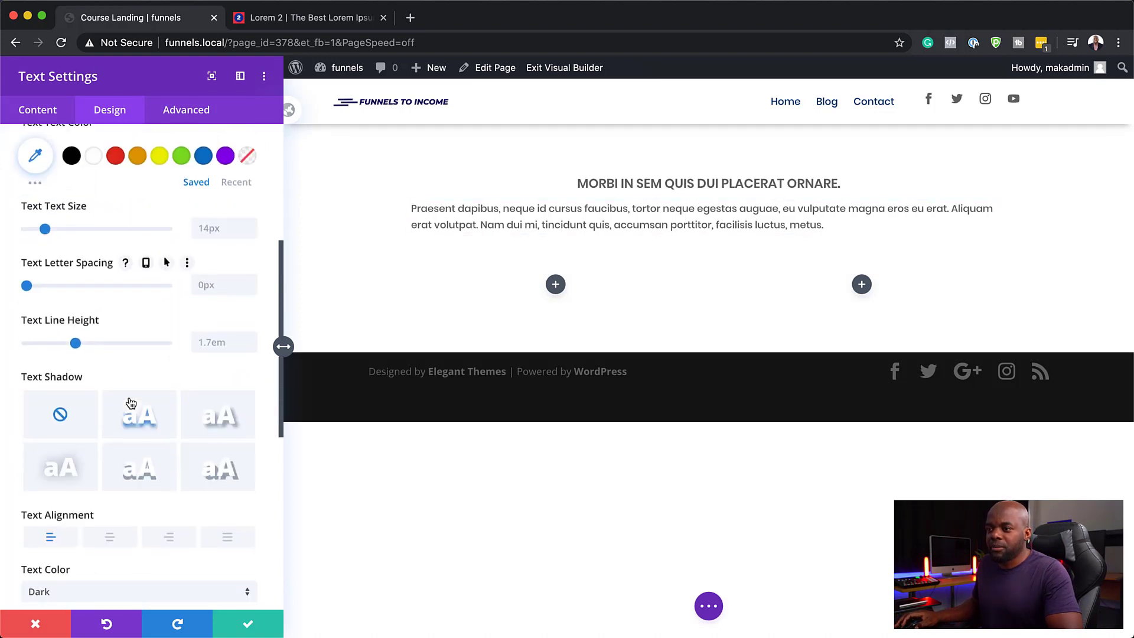
{"action": "left_click", "coordinate": [110, 530]}
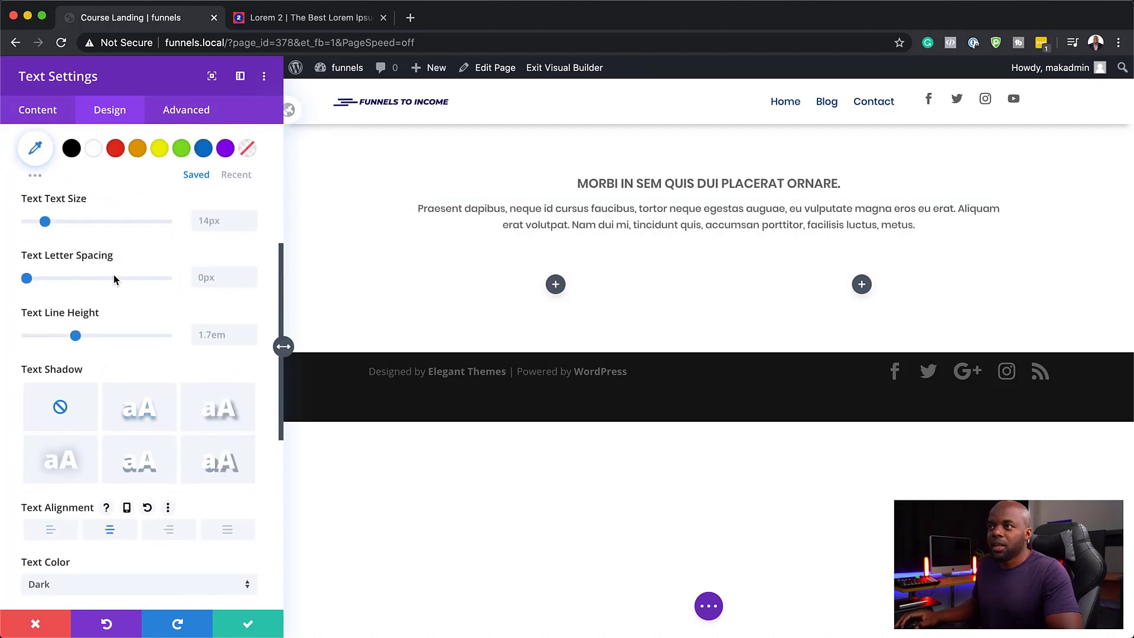
{"action": "left_click_drag", "start_coordinate": [45, 222], "coordinate": [50, 224]}
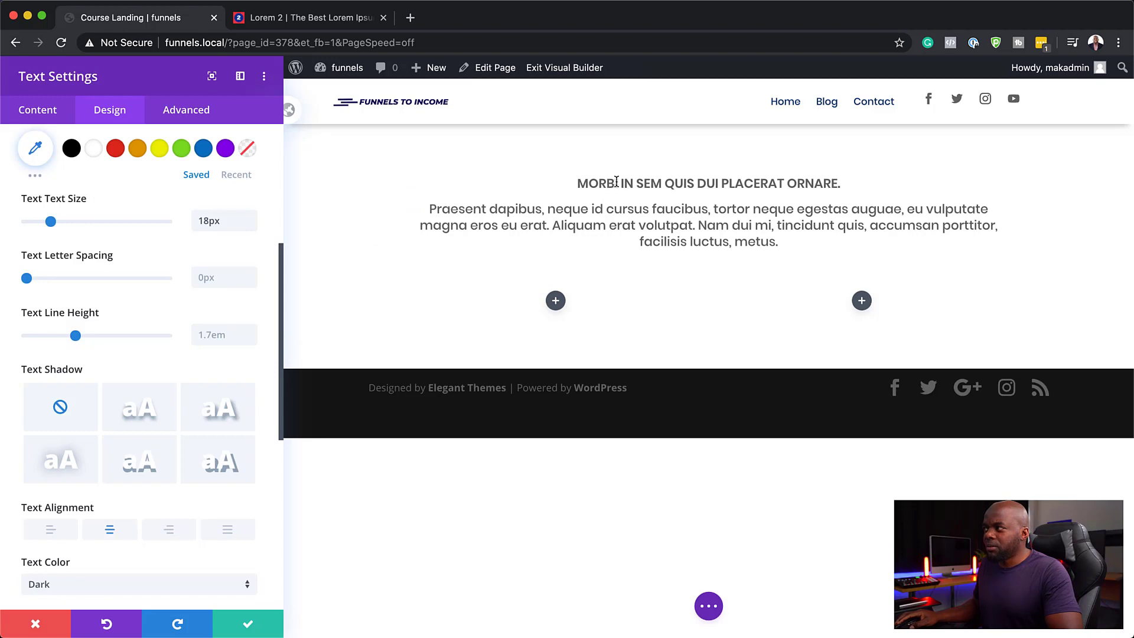
{"action": "left_click", "coordinate": [248, 624]}
Set the heading module's text size to 24px and save the module
{"action": "mouse_move", "coordinate": [511, 237]}
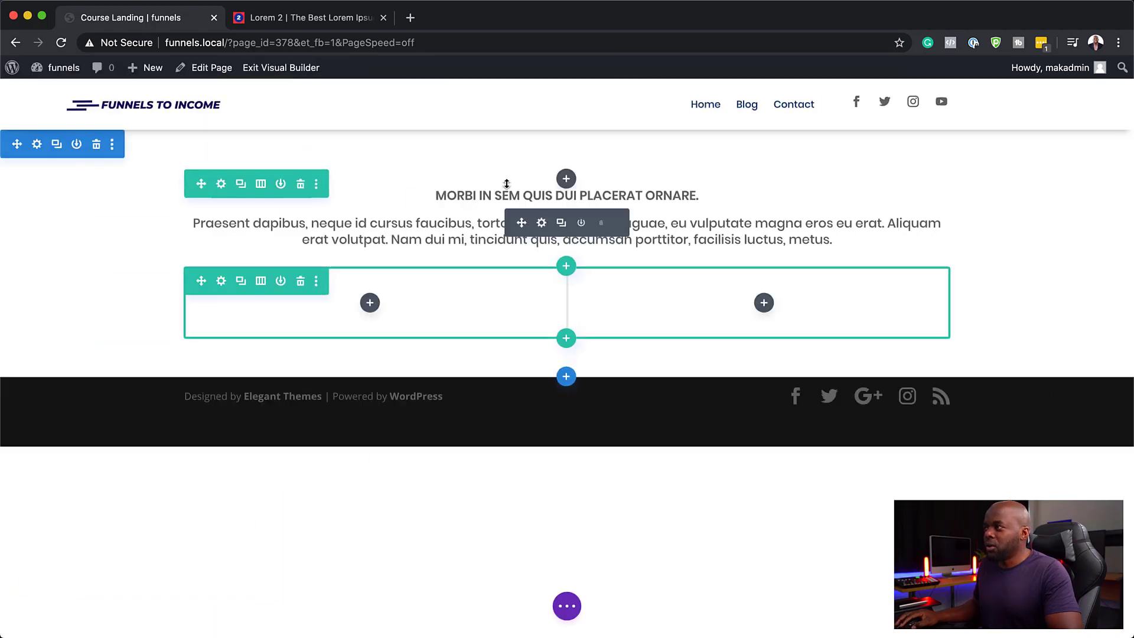
{"action": "left_click", "coordinate": [542, 222]}
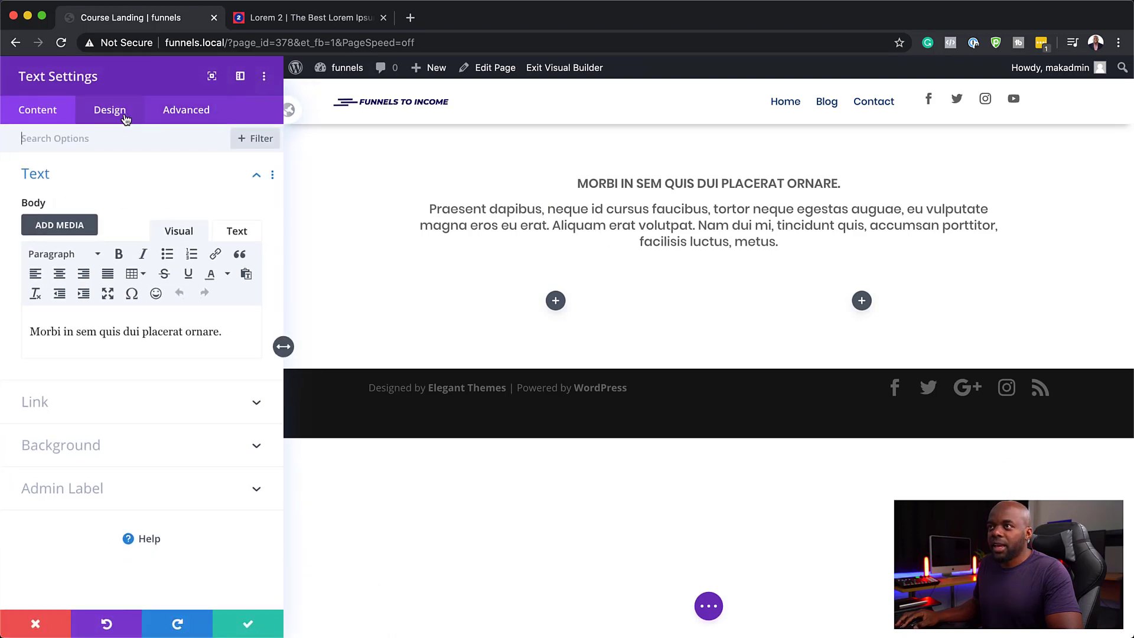
{"action": "left_click", "coordinate": [123, 115]}
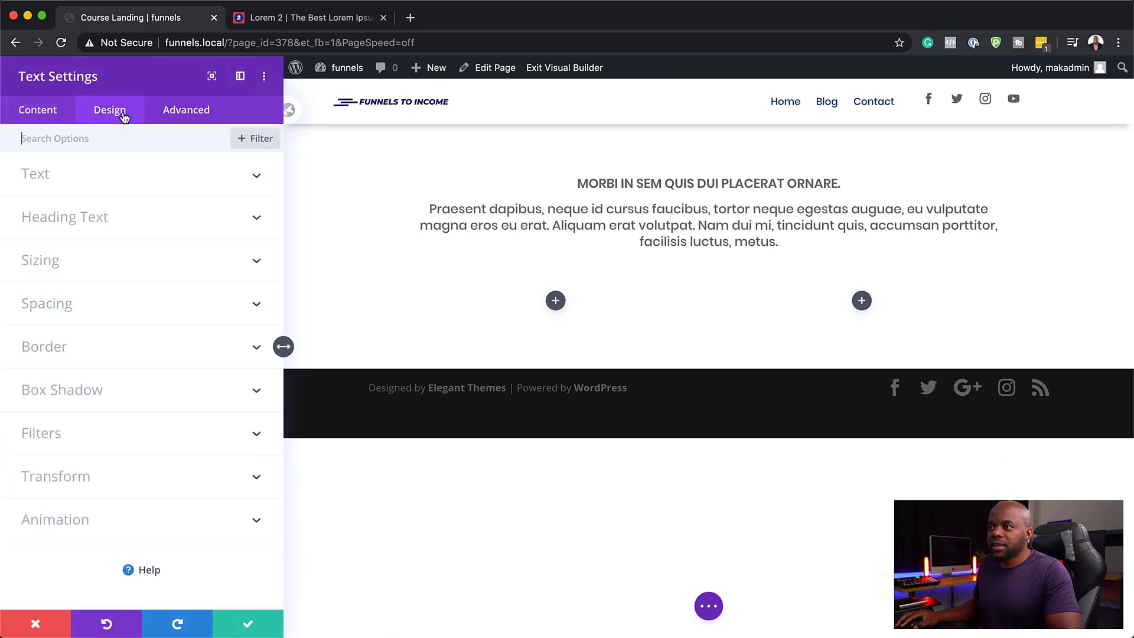
{"action": "left_click", "coordinate": [58, 181]}
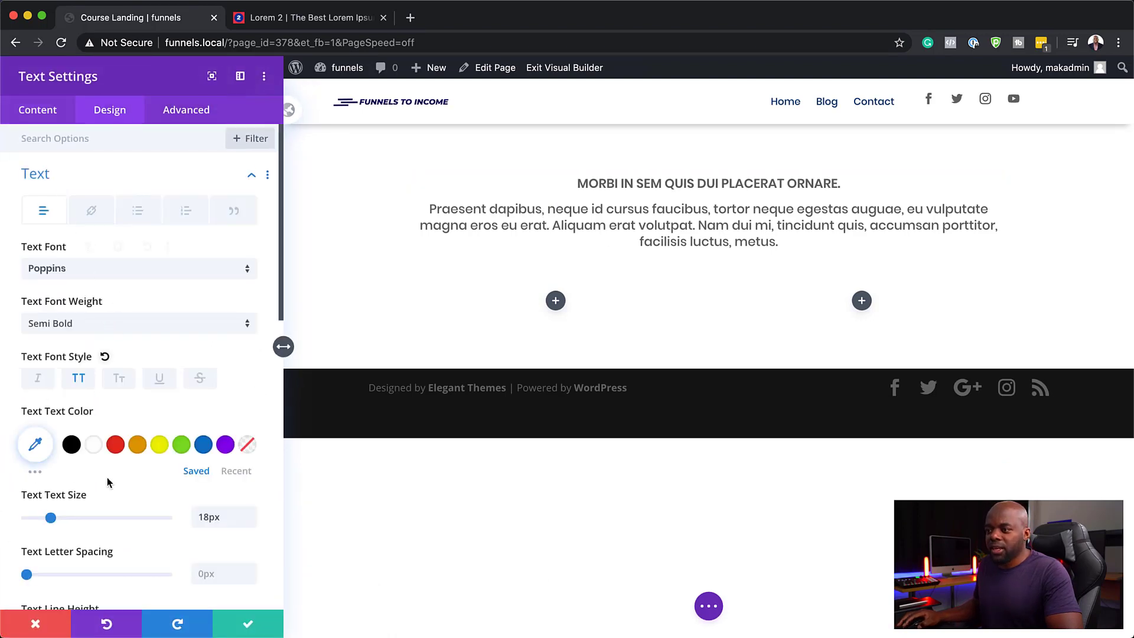
{"action": "left_click_drag", "start_coordinate": [51, 520], "coordinate": [60, 524]}
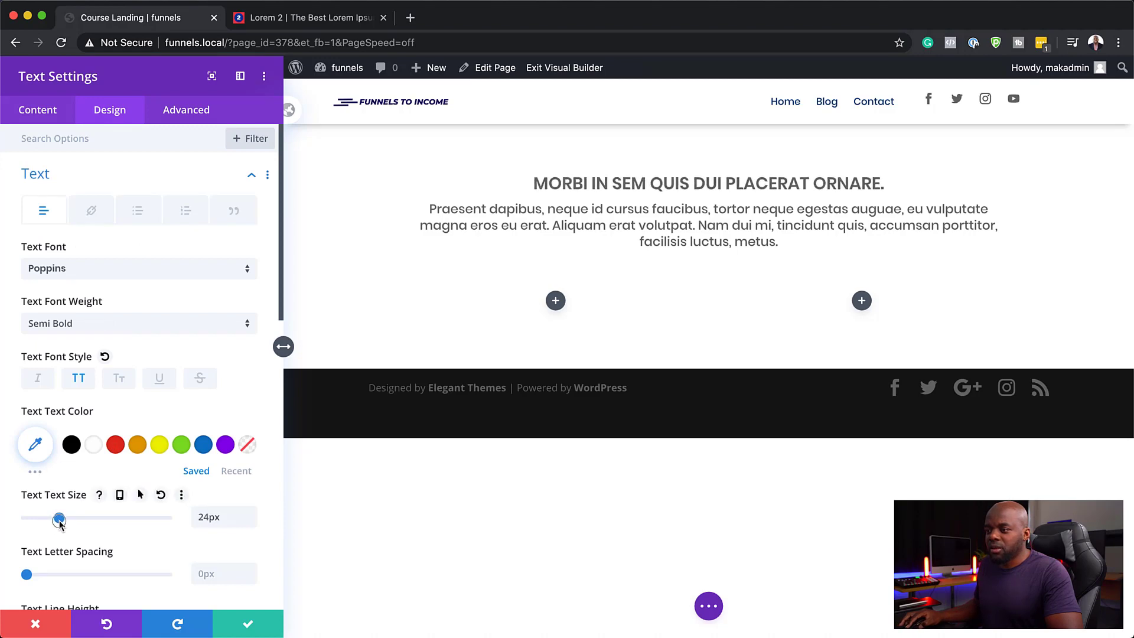
{"action": "left_click", "coordinate": [250, 624]}
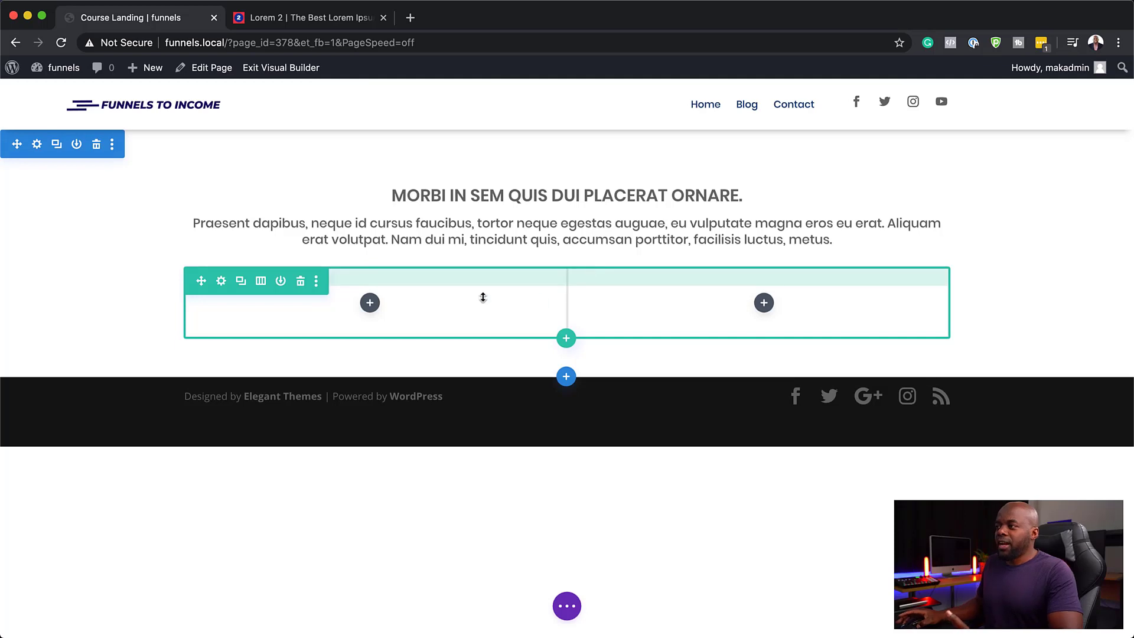
Insert a Blurb module into the first column of the two-column row
{"action": "left_click", "coordinate": [370, 303]}
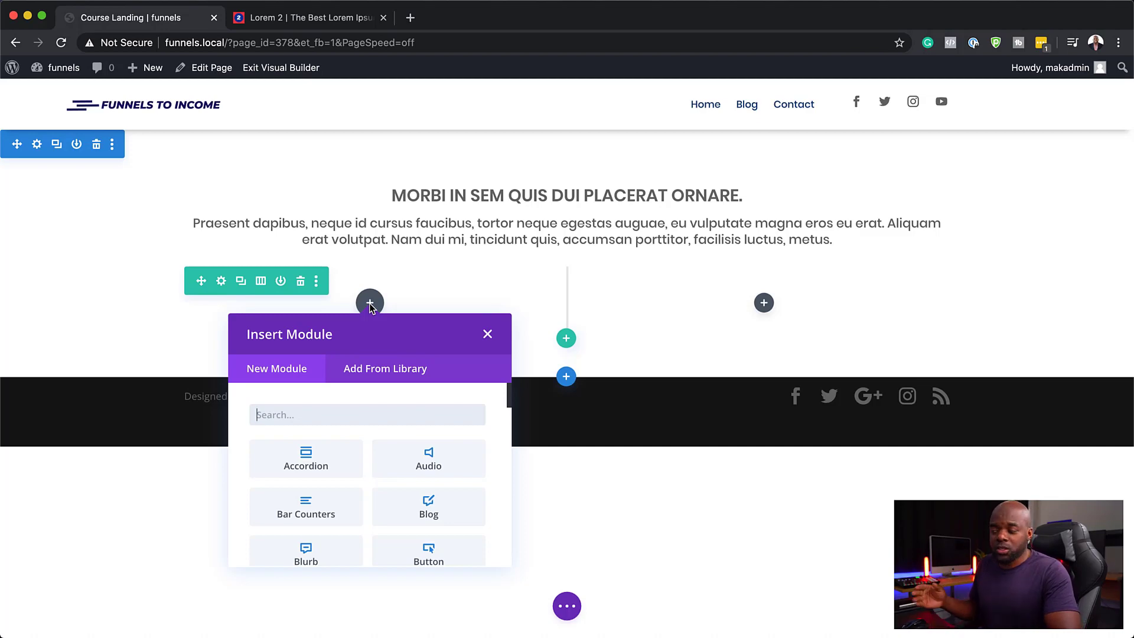
{"action": "type", "text": "b"}
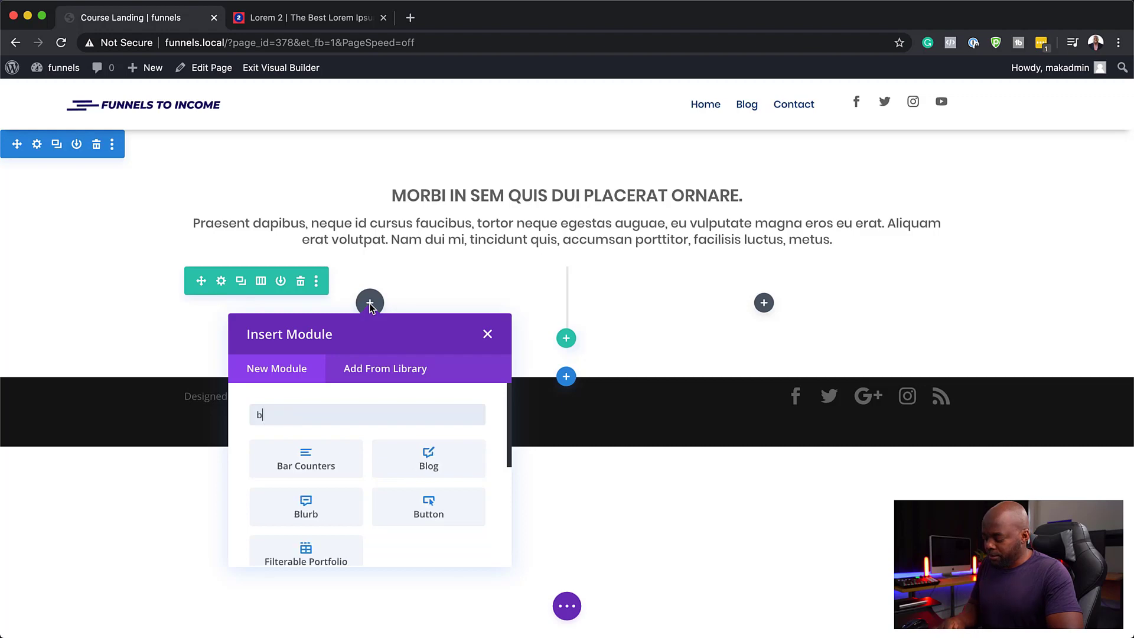
{"action": "type", "text": "lurd"}
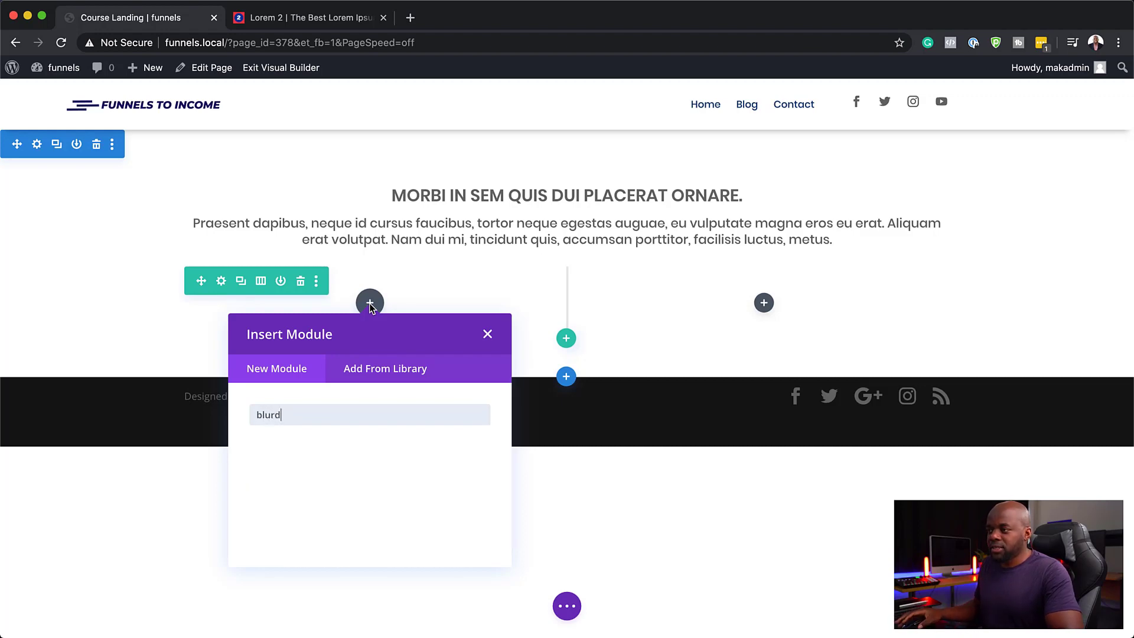
{"action": "key", "text": "BackSpace"}
{"action": "type", "text": "b"}
{"action": "left_click", "coordinate": [311, 463]}
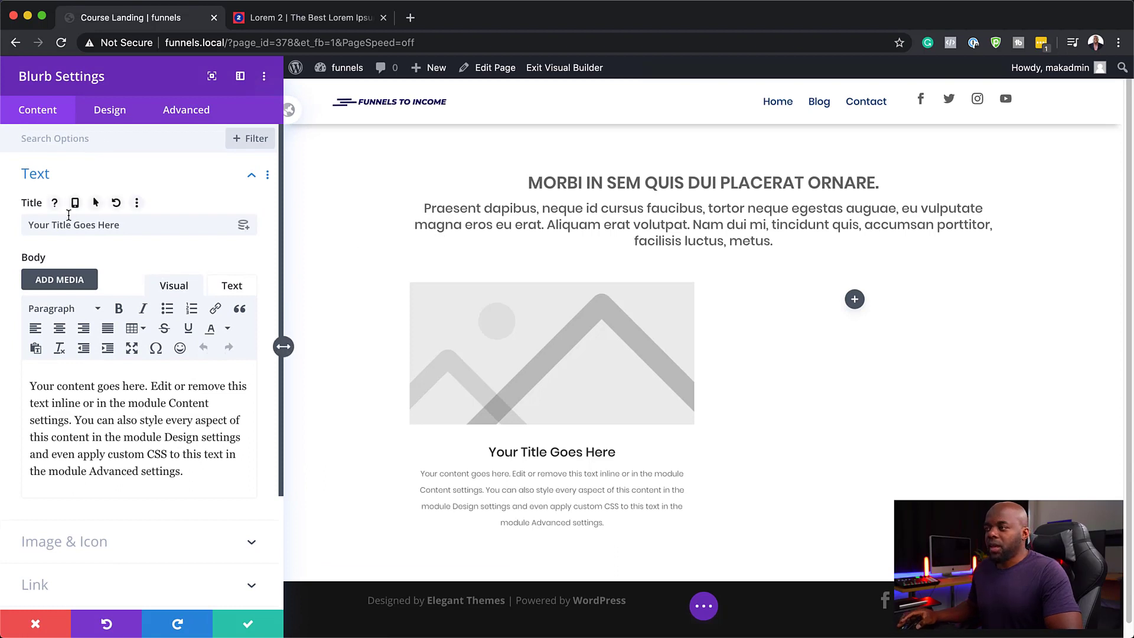
Use an icon instead of an image for the blurb and choose the circled checkmark
{"action": "scroll", "coordinate": [113, 549], "scroll_direction": "down", "scroll_amount": 2}
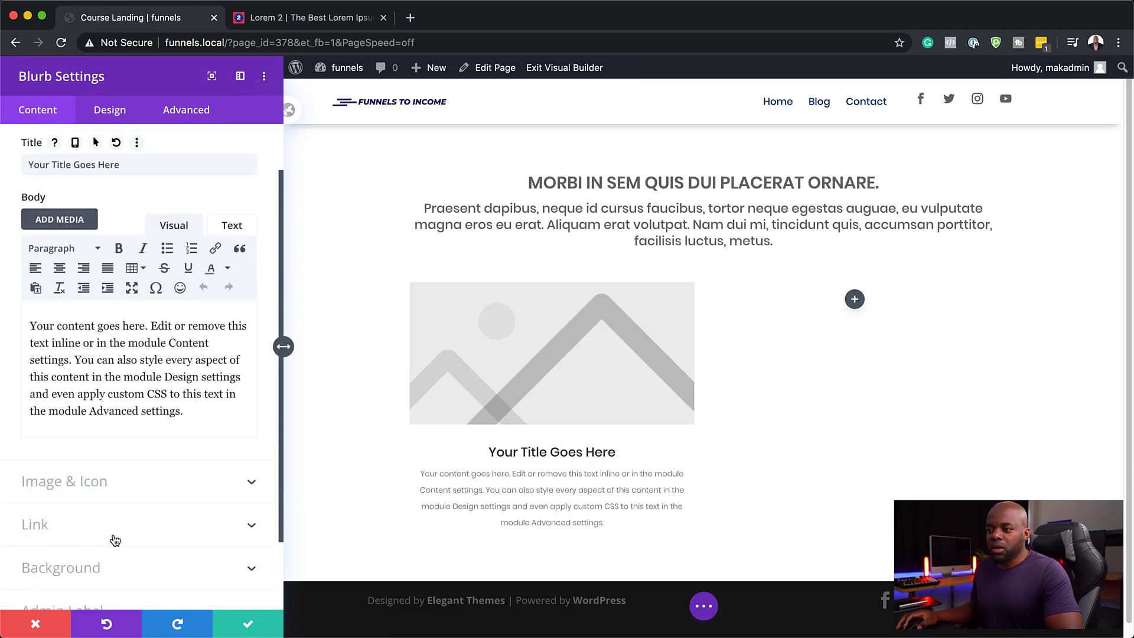
{"action": "left_click", "coordinate": [92, 482]}
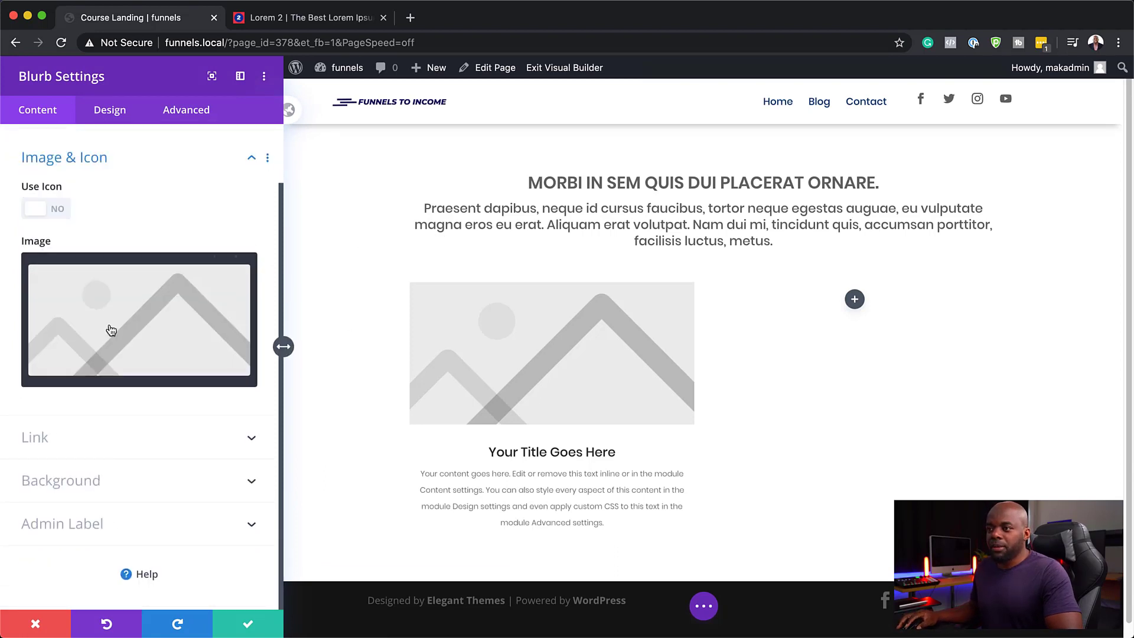
{"action": "left_click", "coordinate": [61, 209]}
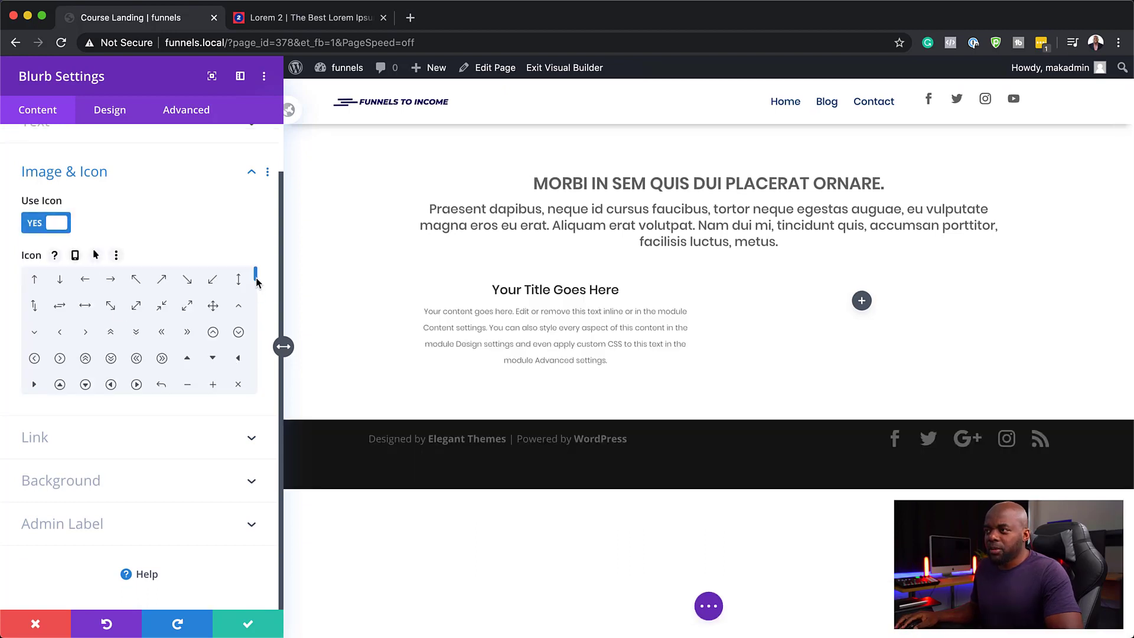
{"action": "left_click_drag", "start_coordinate": [255, 282], "coordinate": [258, 288]}
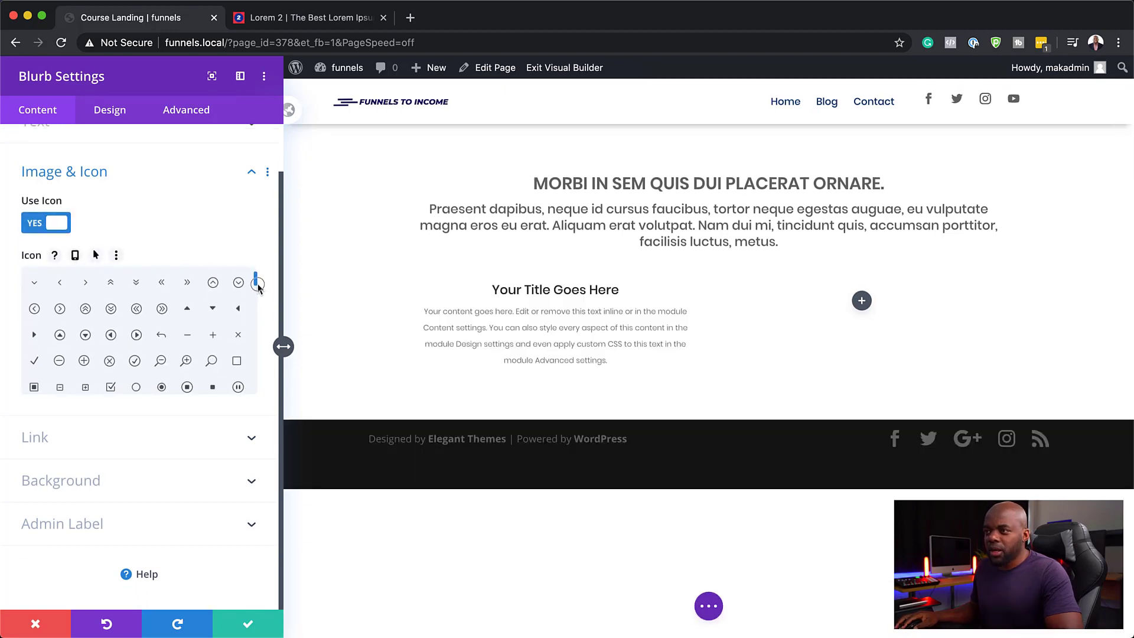
{"action": "left_click", "coordinate": [134, 360]}
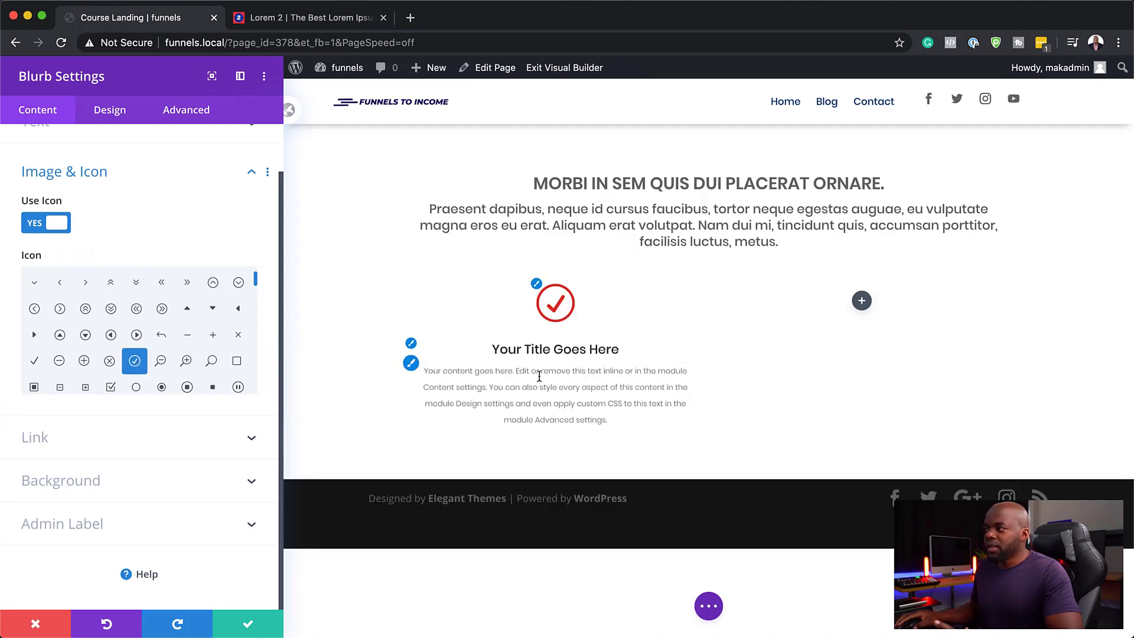
Set the blurb's icon placement to Left and its icon font size to 28px
{"action": "left_click", "coordinate": [116, 111]}
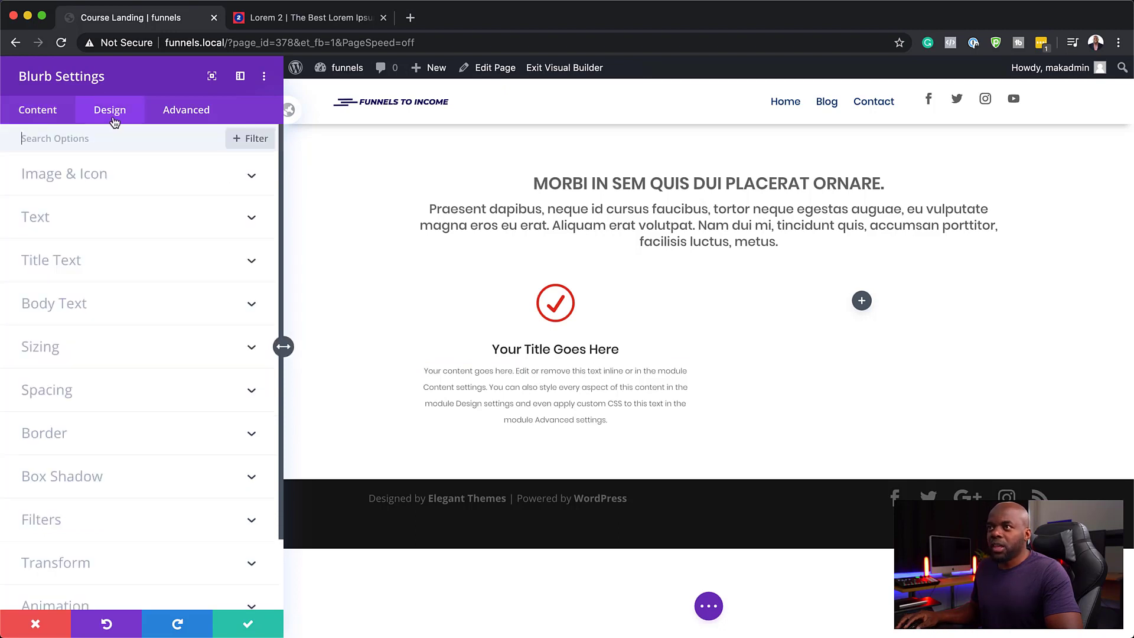
{"action": "left_click", "coordinate": [83, 178]}
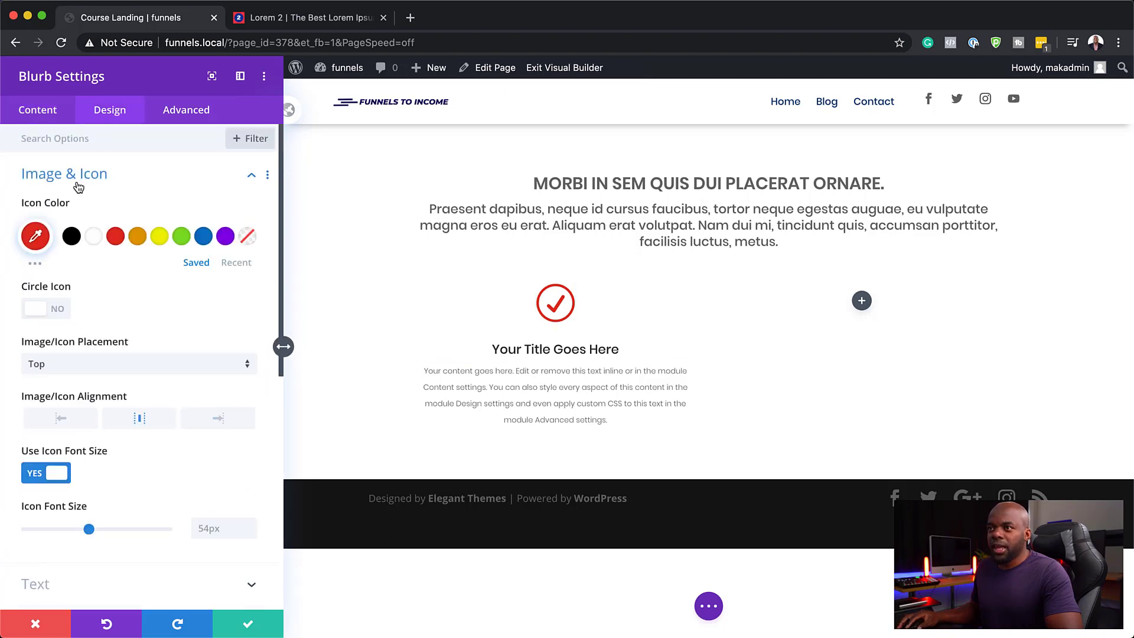
{"action": "left_click", "coordinate": [69, 362]}
{"action": "left_click", "coordinate": [82, 406]}
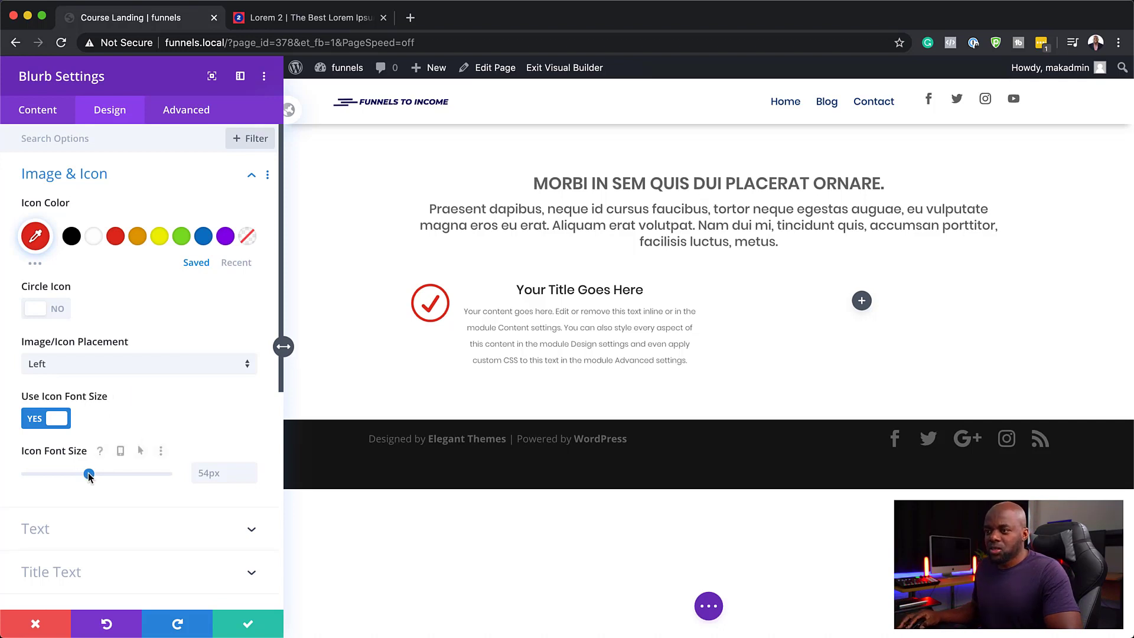
{"action": "left_click_drag", "start_coordinate": [88, 476], "coordinate": [59, 479]}
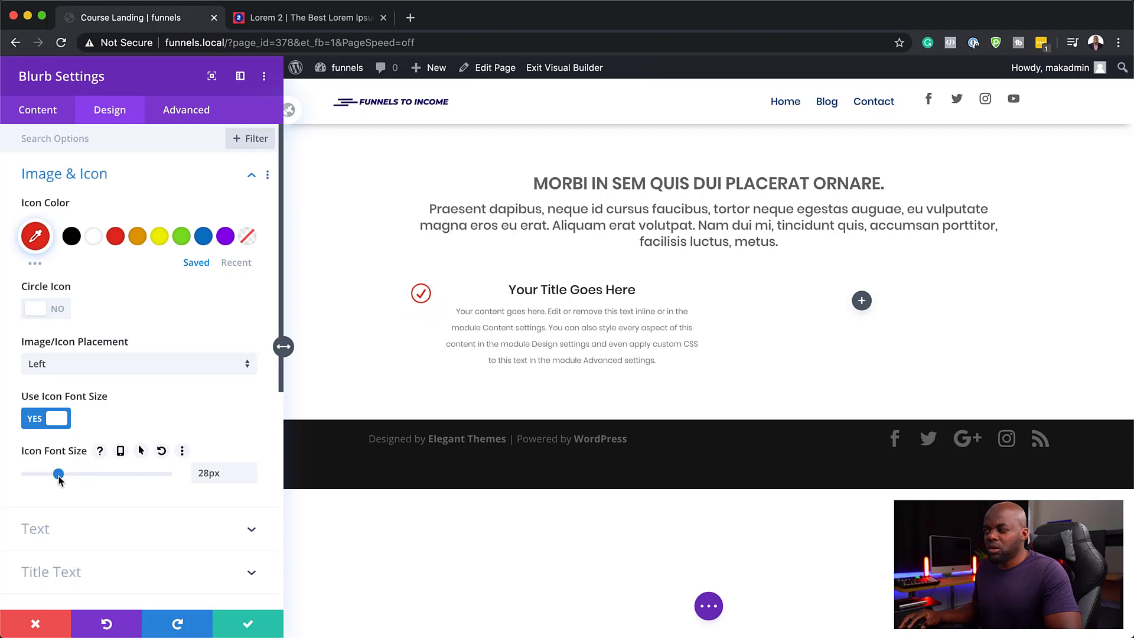
Left-align the blurb's title text
{"action": "scroll", "coordinate": [177, 472], "scroll_direction": "down", "scroll_amount": 3}
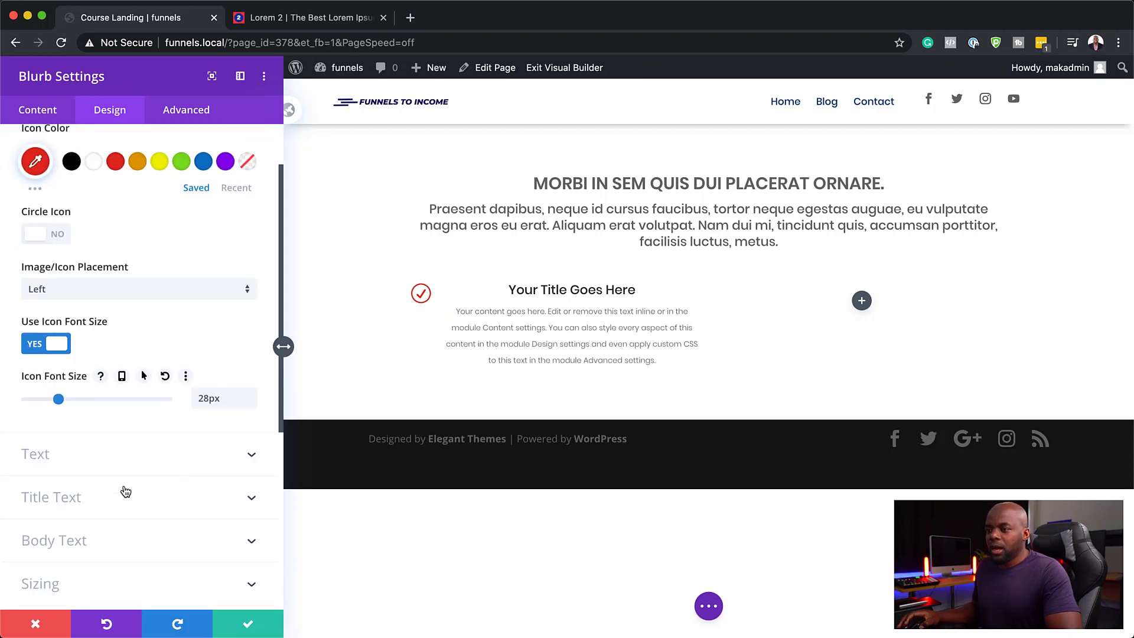
{"action": "left_click", "coordinate": [65, 499]}
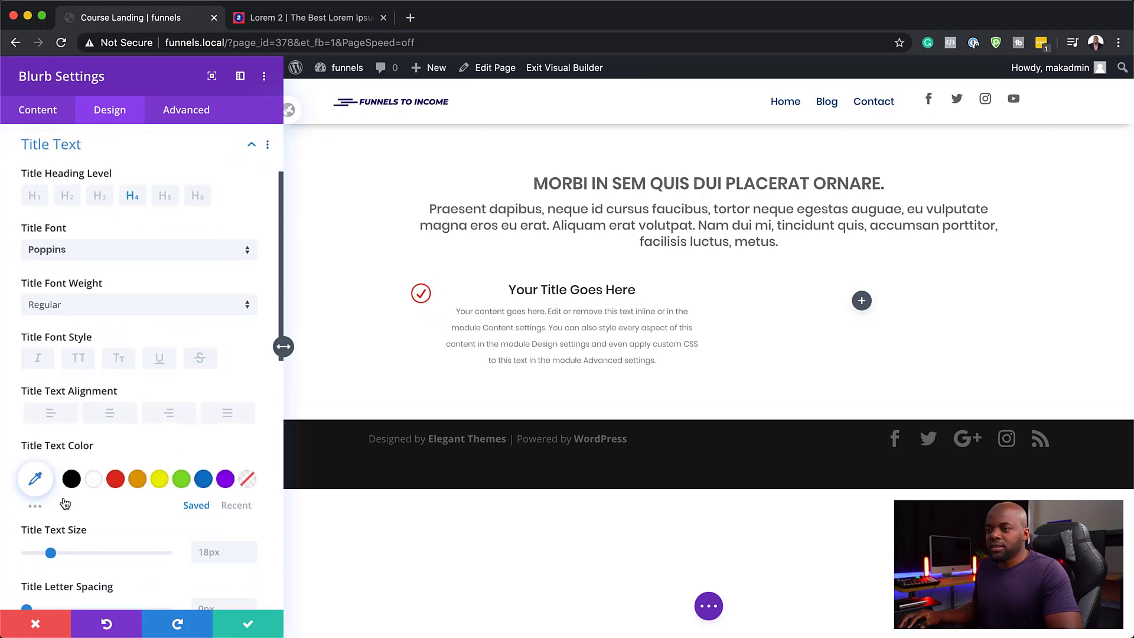
{"action": "left_click", "coordinate": [51, 417]}
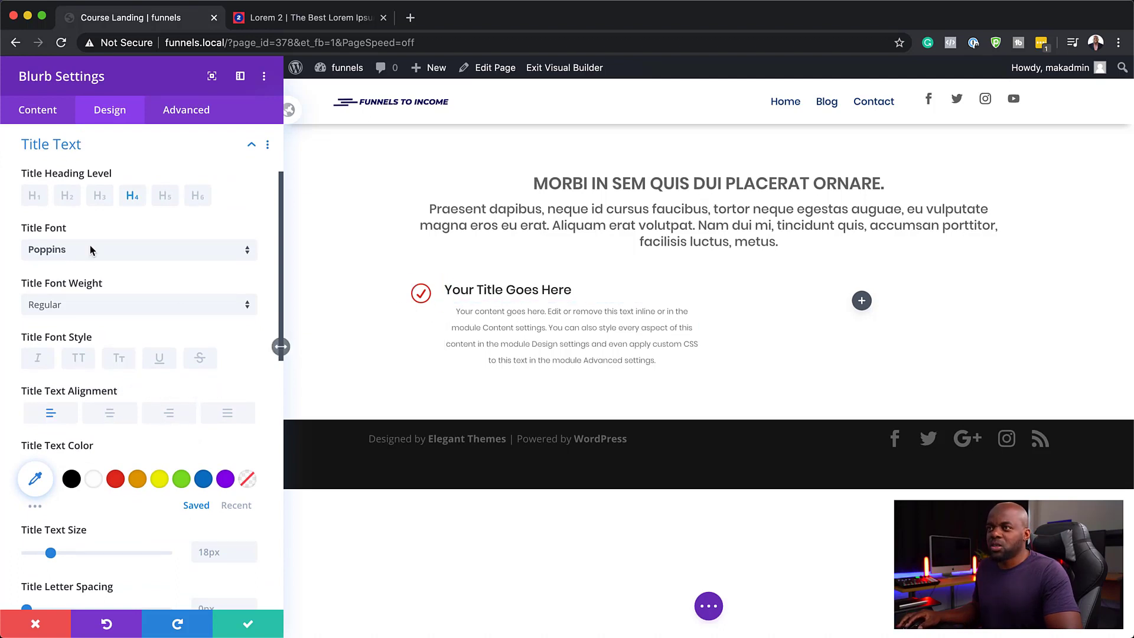
Delete the placeholder body text from the blurb, keeping only its title
{"action": "left_click", "coordinate": [53, 115]}
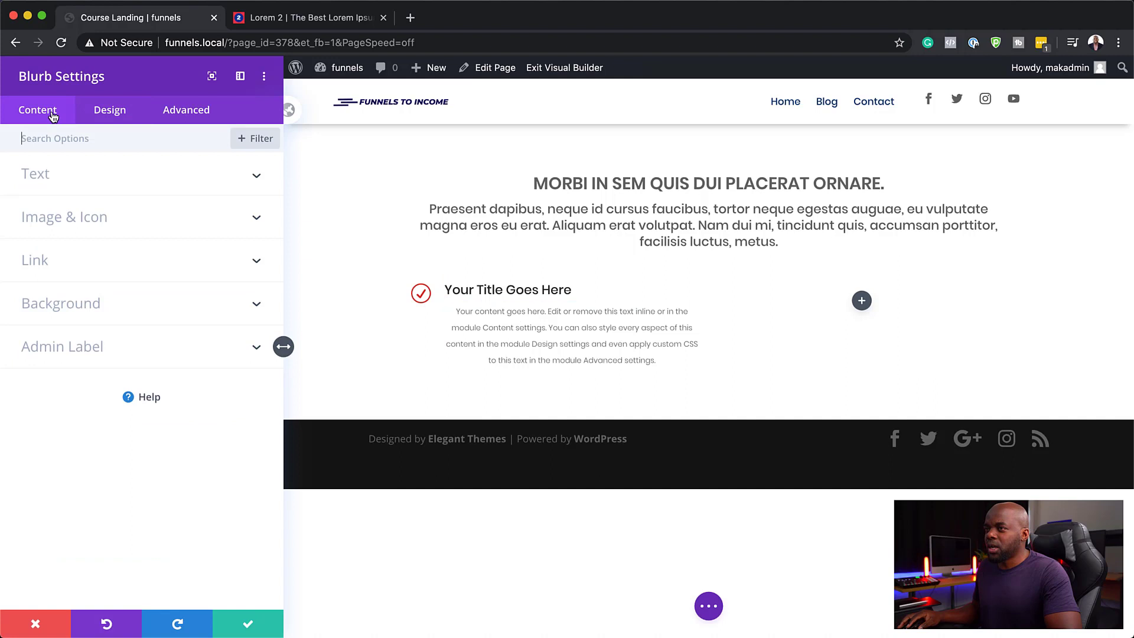
{"action": "left_click", "coordinate": [56, 182]}
{"action": "left_click_drag", "start_coordinate": [196, 473], "coordinate": [31, 384]}
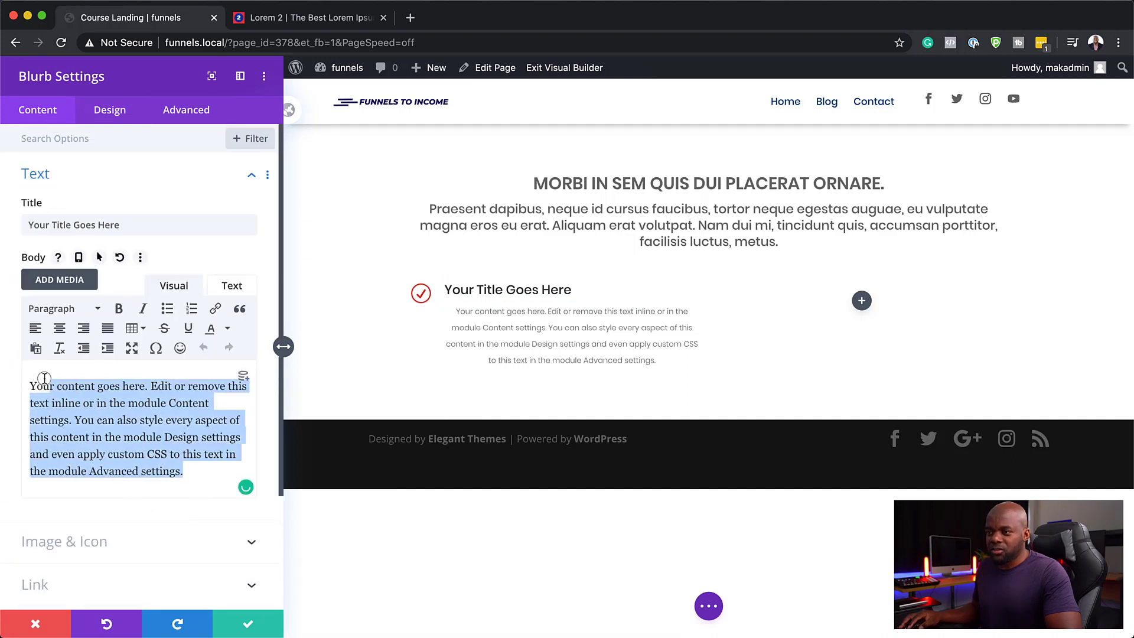
{"action": "key", "text": "BackSpace"}
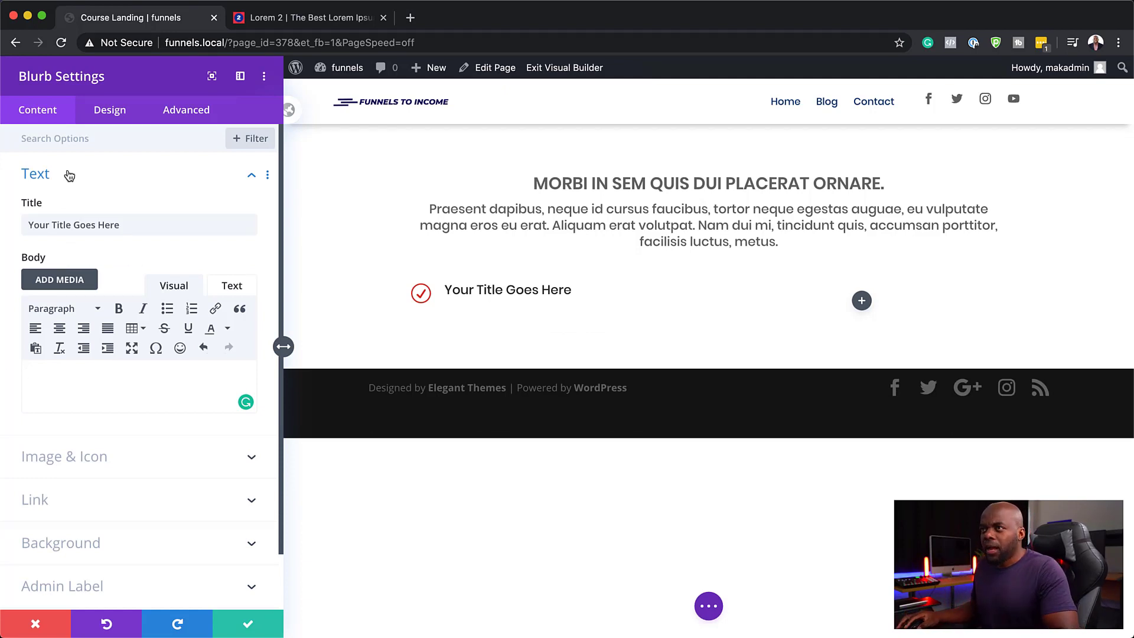
Set the blurb's icon font size to 24px and save the module
{"action": "left_click", "coordinate": [109, 122]}
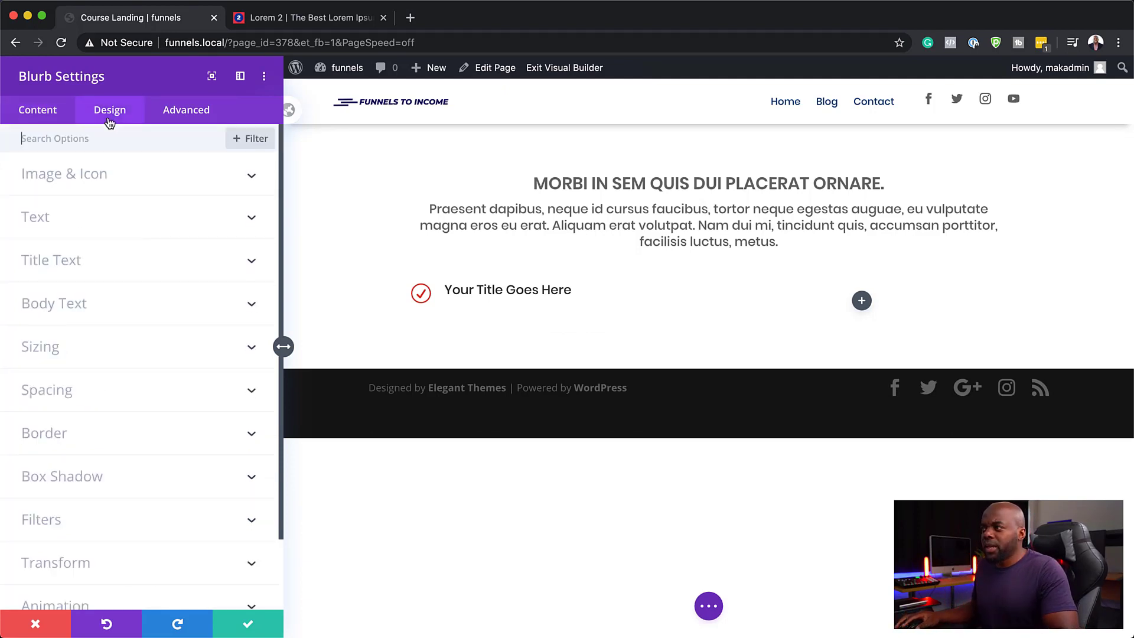
{"action": "left_click", "coordinate": [71, 177]}
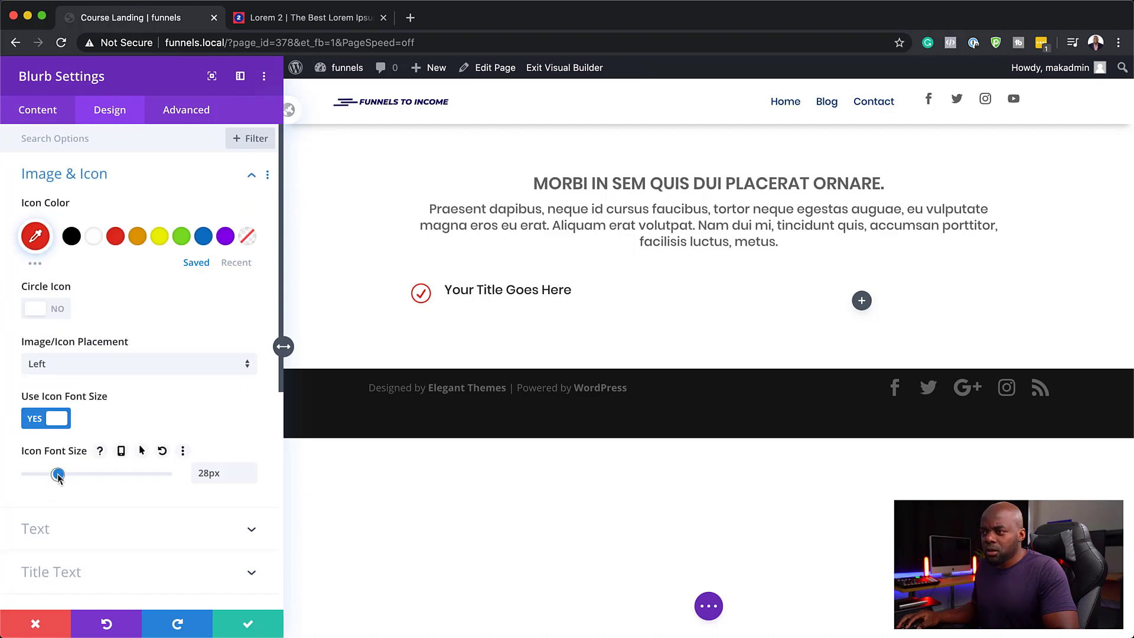
{"action": "left_click_drag", "start_coordinate": [57, 476], "coordinate": [54, 480]}
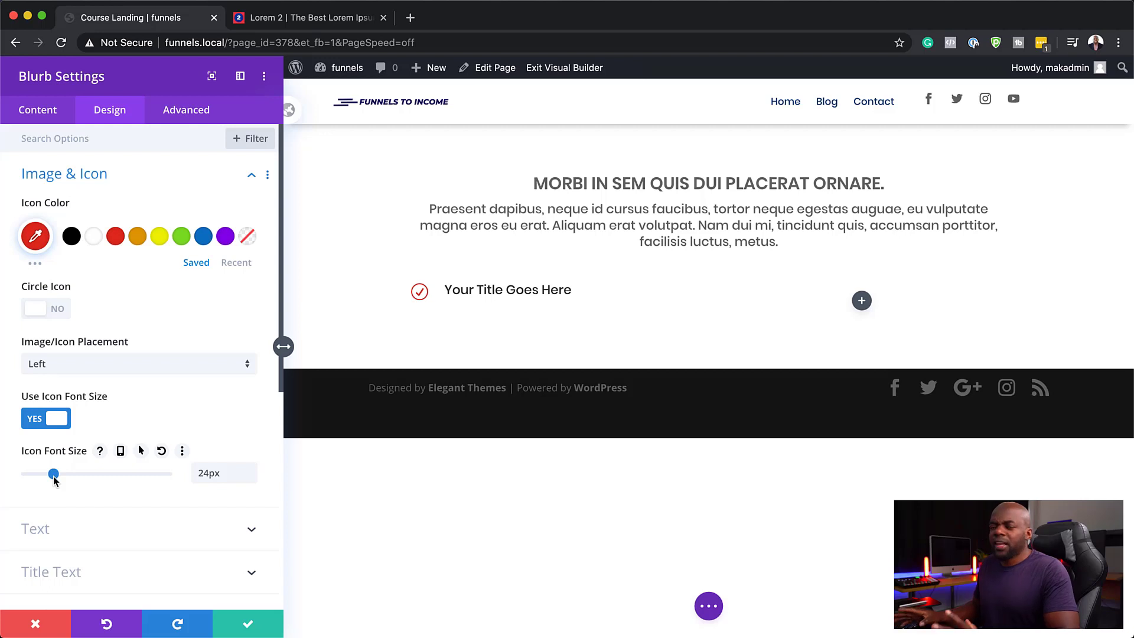
{"action": "left_click", "coordinate": [249, 625]}
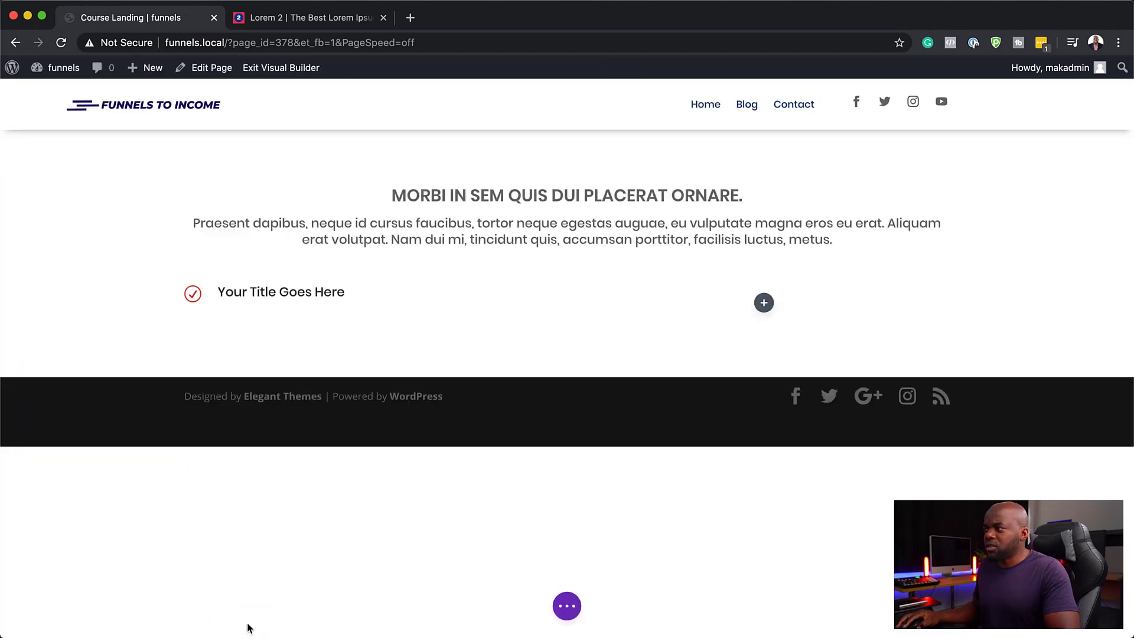
Duplicate the checkmark blurb twice to make a list of three in the first column
{"action": "left_click", "coordinate": [361, 295]}
{"action": "left_click", "coordinate": [361, 294]}
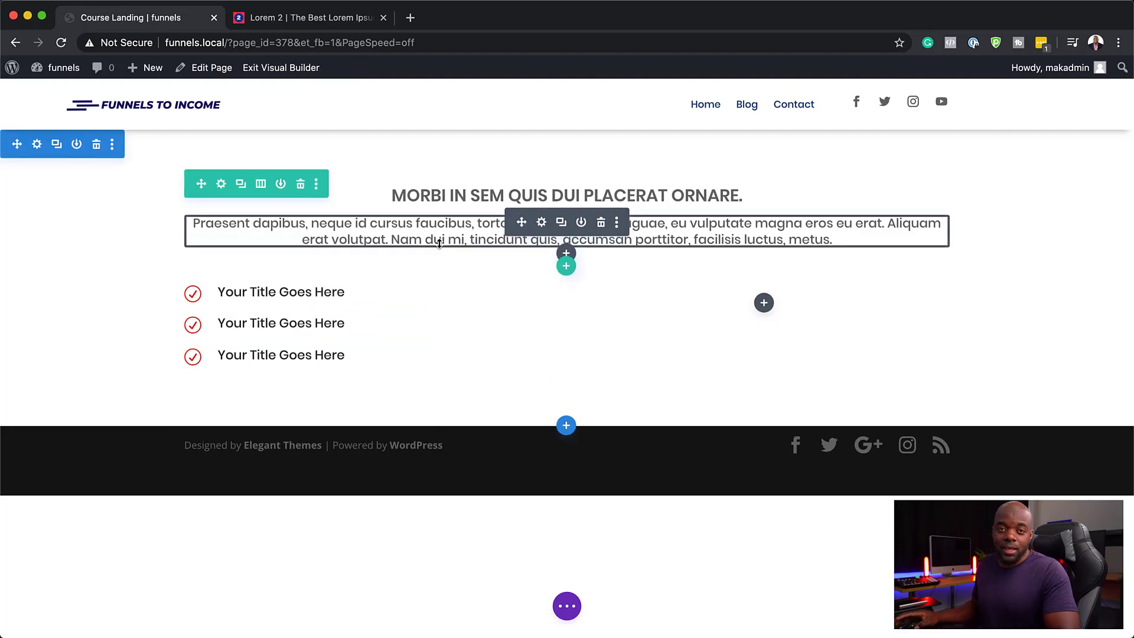
Insert a Video module in the row's empty second column and save it with its default video
{"action": "left_click", "coordinate": [765, 304]}
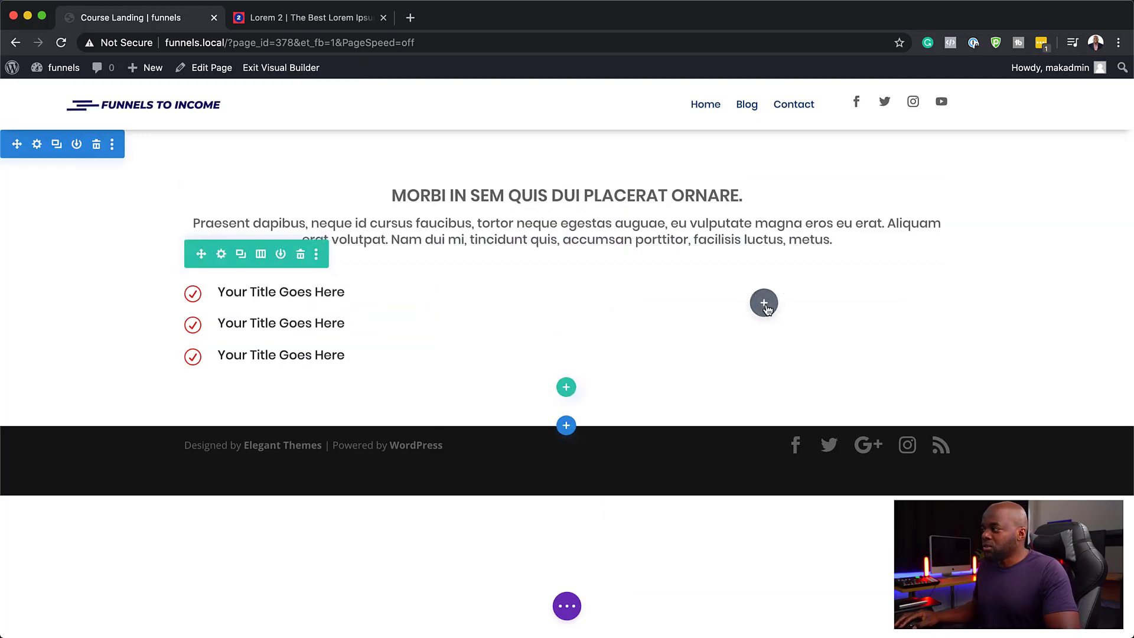
{"action": "type", "text": "video"}
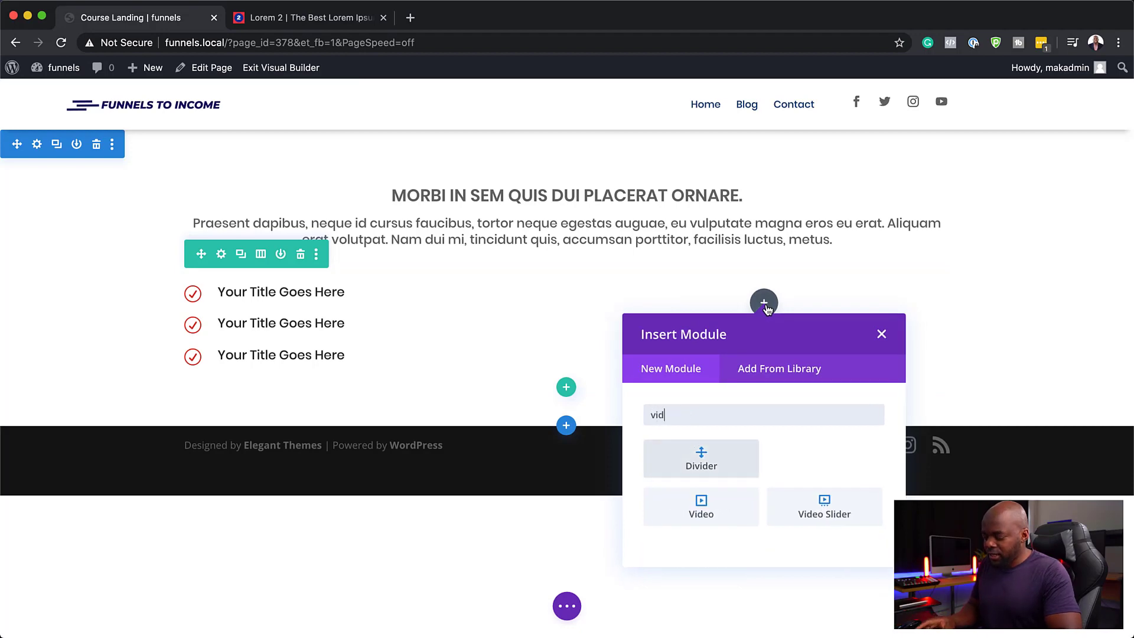
{"action": "left_click", "coordinate": [735, 463]}
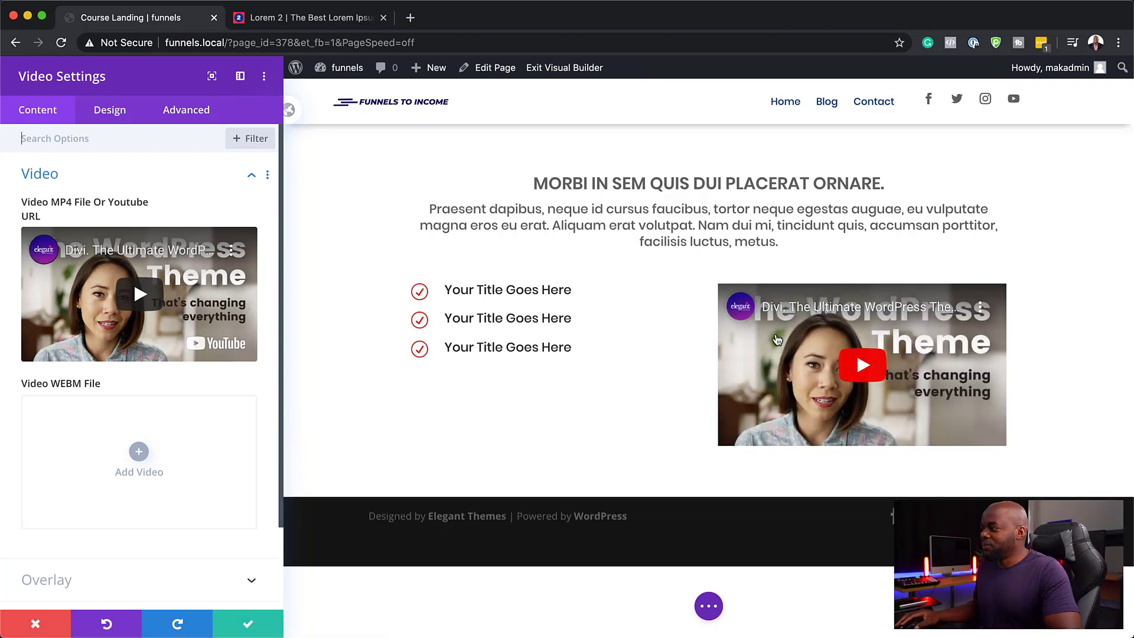
{"action": "left_click", "coordinate": [252, 625]}
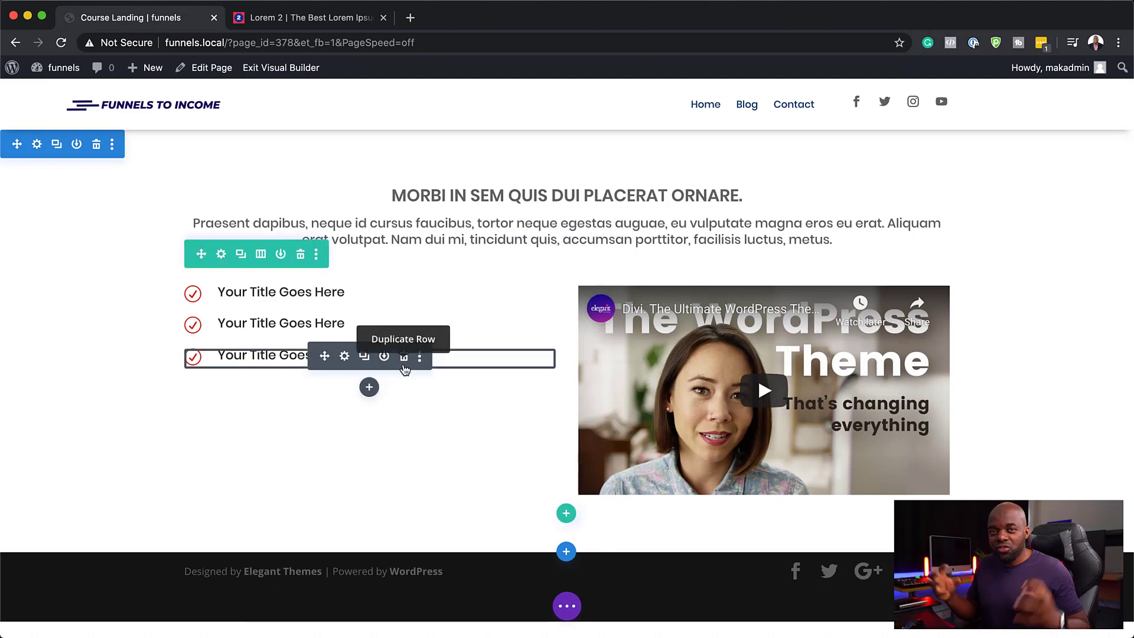
Set the section's top and bottom padding to a linked 4vw, save it, and enlarge both paddings slightly on the page
{"action": "left_click_drag", "start_coordinate": [406, 370], "coordinate": [30, 152]}
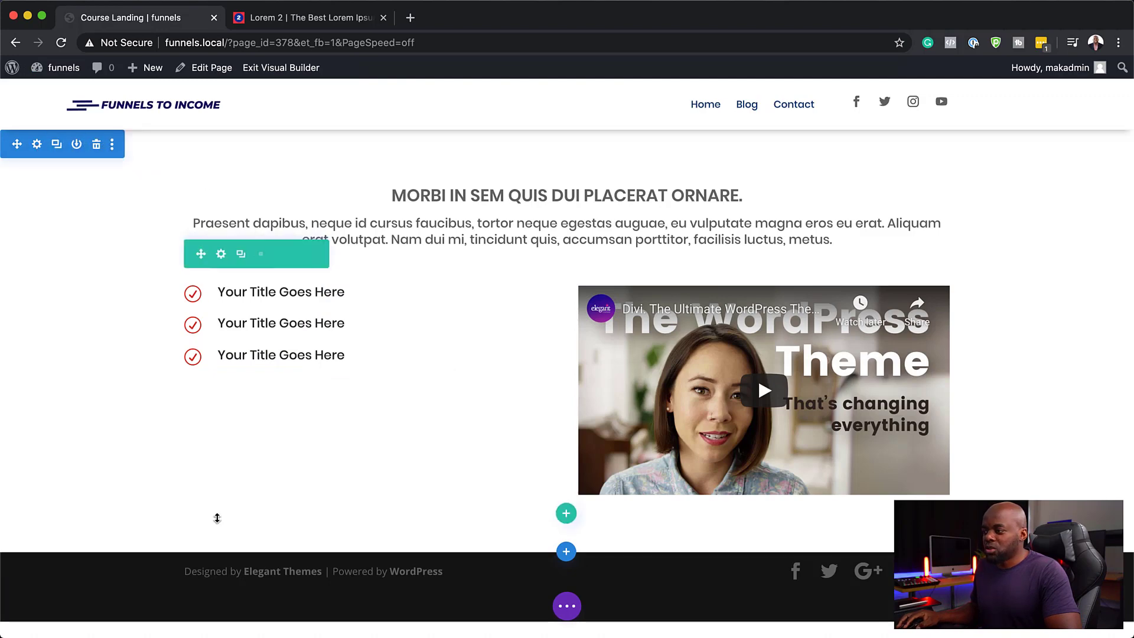
{"action": "left_click", "coordinate": [39, 144]}
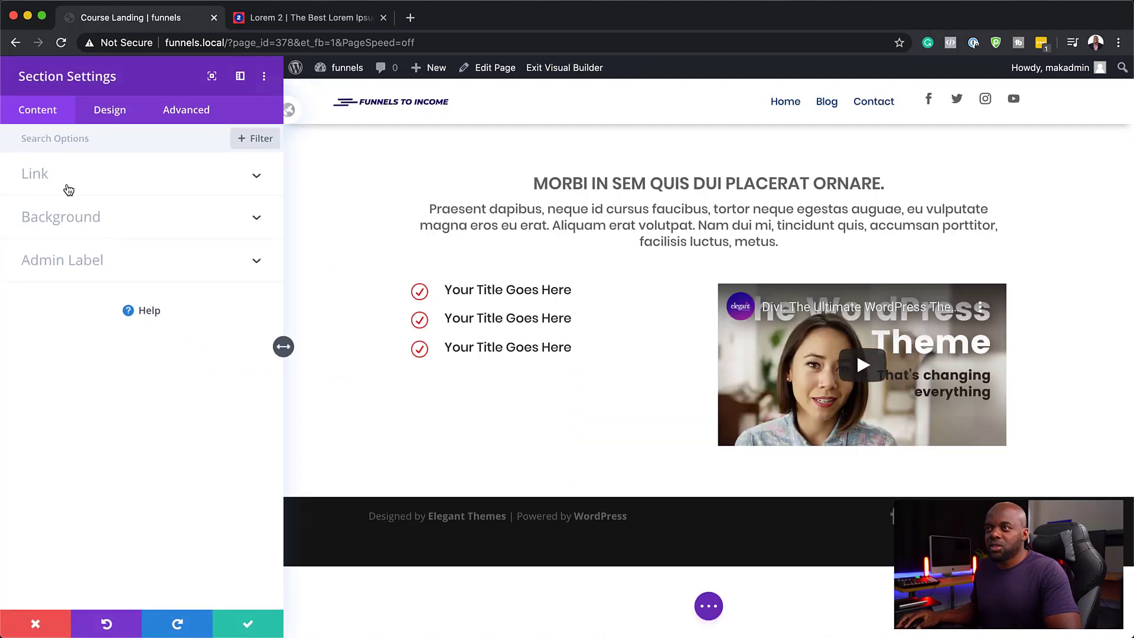
{"action": "left_click", "coordinate": [112, 115]}
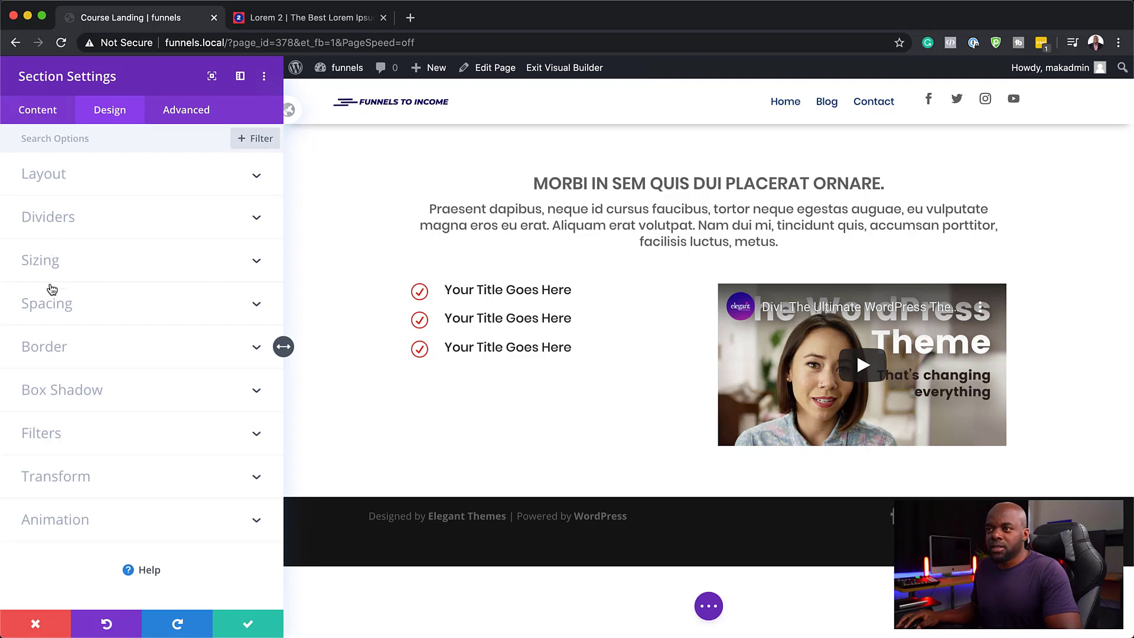
{"action": "left_click", "coordinate": [53, 307]}
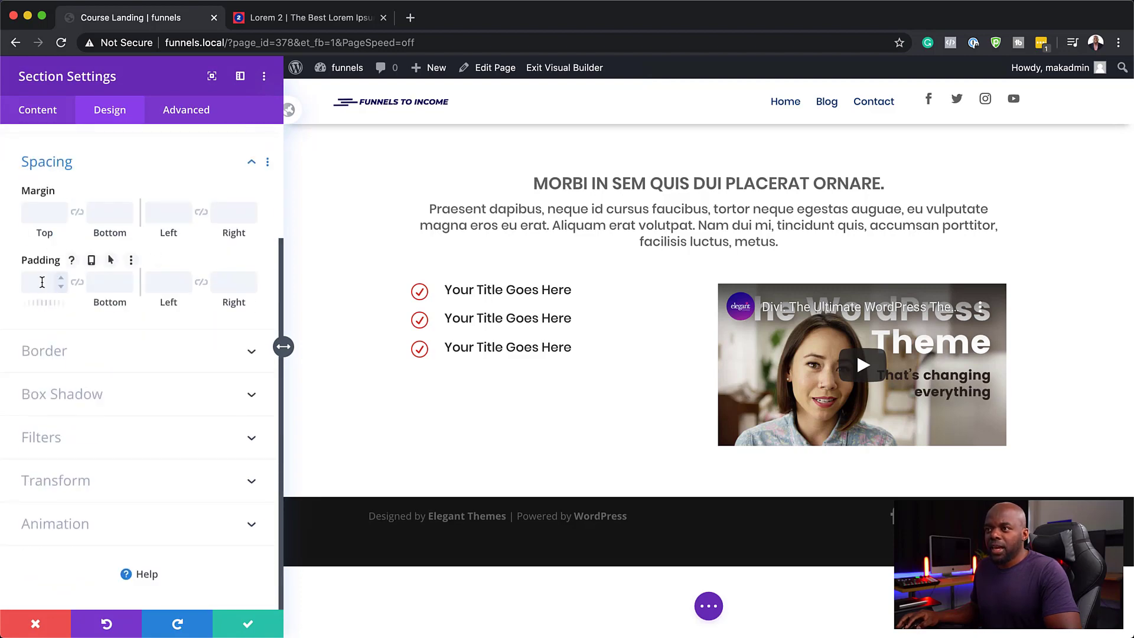
{"action": "left_click", "coordinate": [42, 283]}
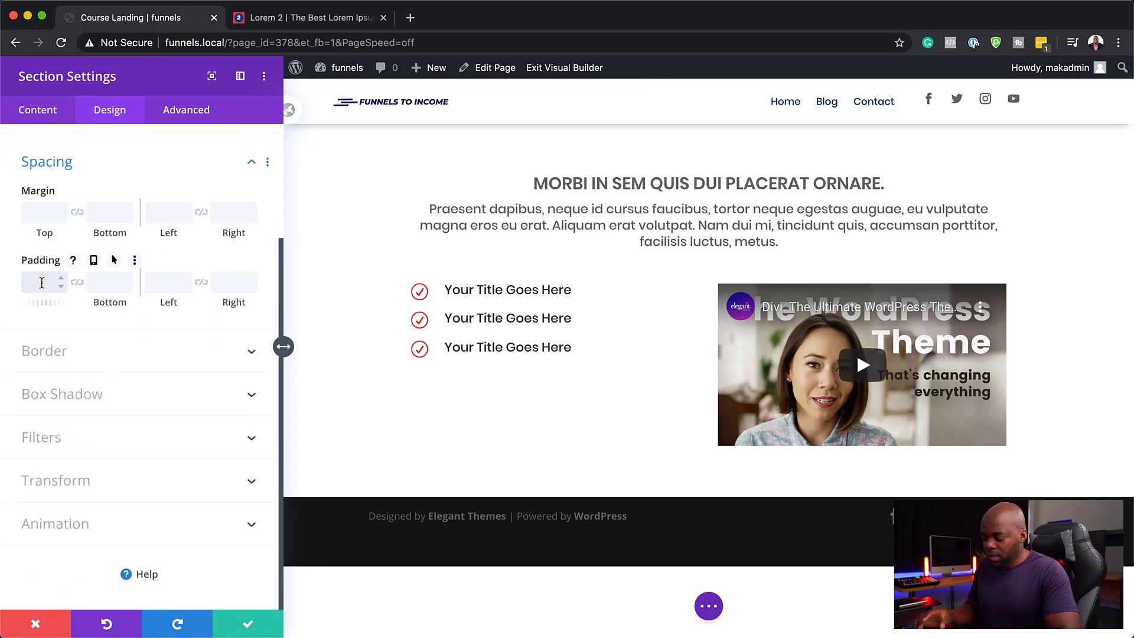
{"action": "type", "text": "4vw"}
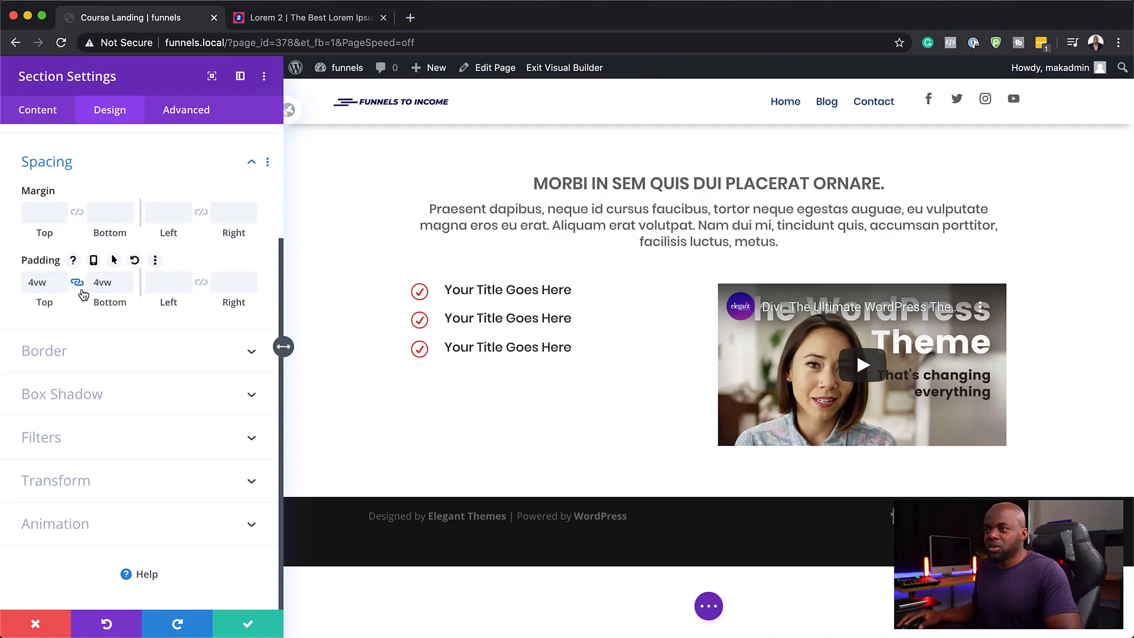
{"action": "left_click", "coordinate": [248, 626]}
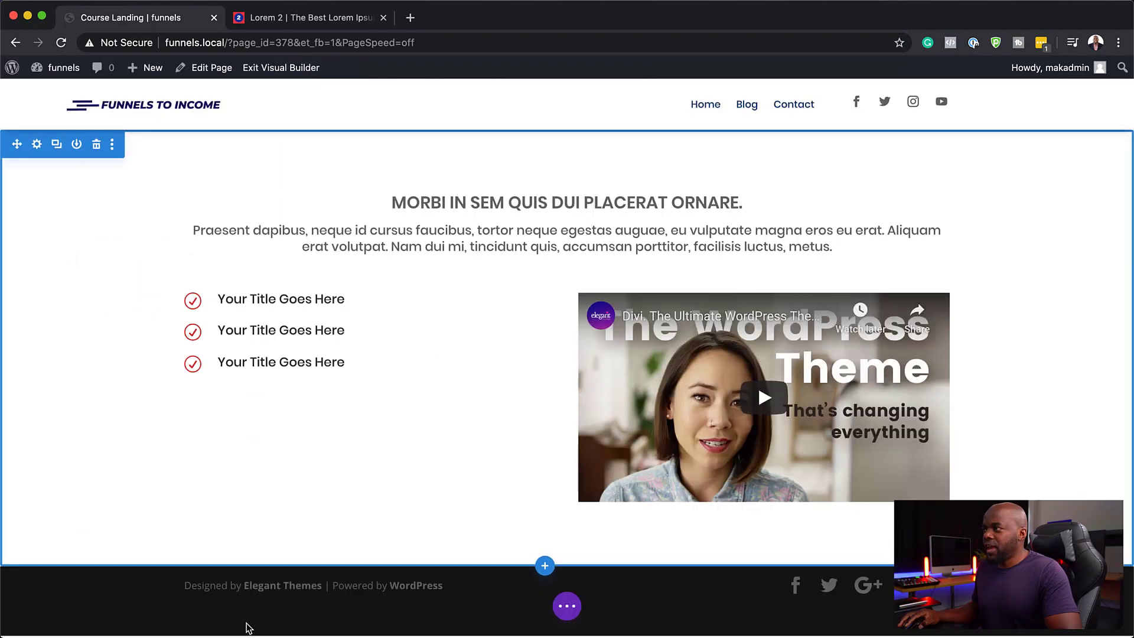
{"action": "left_click_drag", "start_coordinate": [488, 149], "coordinate": [494, 161]}
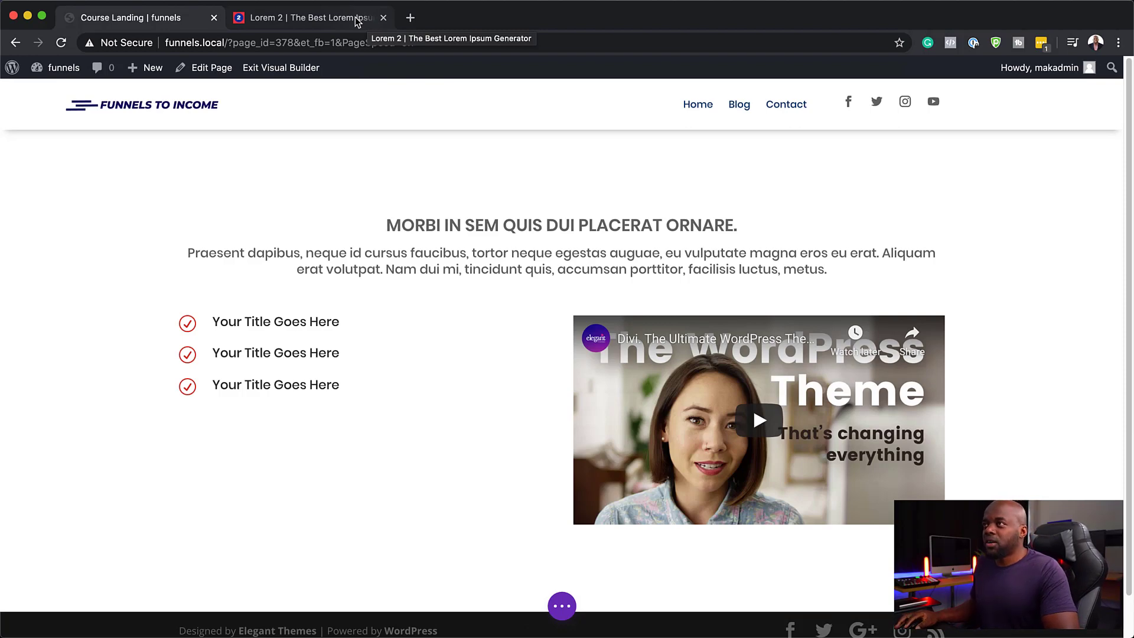
Open pexels.com in a new browser tab and search its photos for "computers"
{"action": "left_click", "coordinate": [411, 17]}
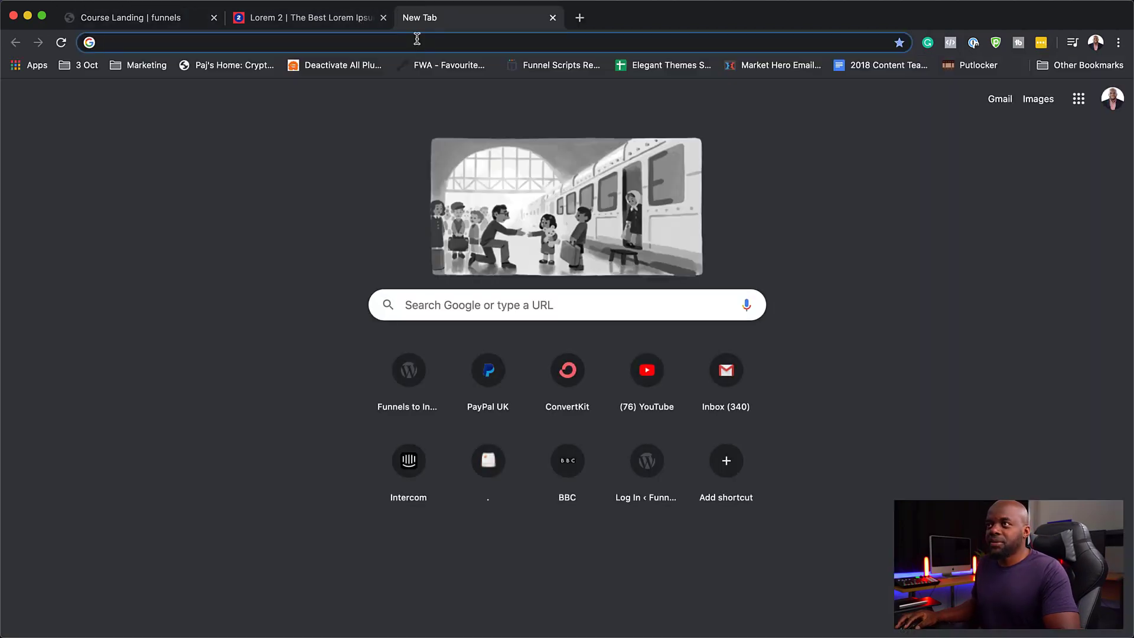
{"action": "type", "text": "pexels.com"}
{"action": "key", "text": "Return"}
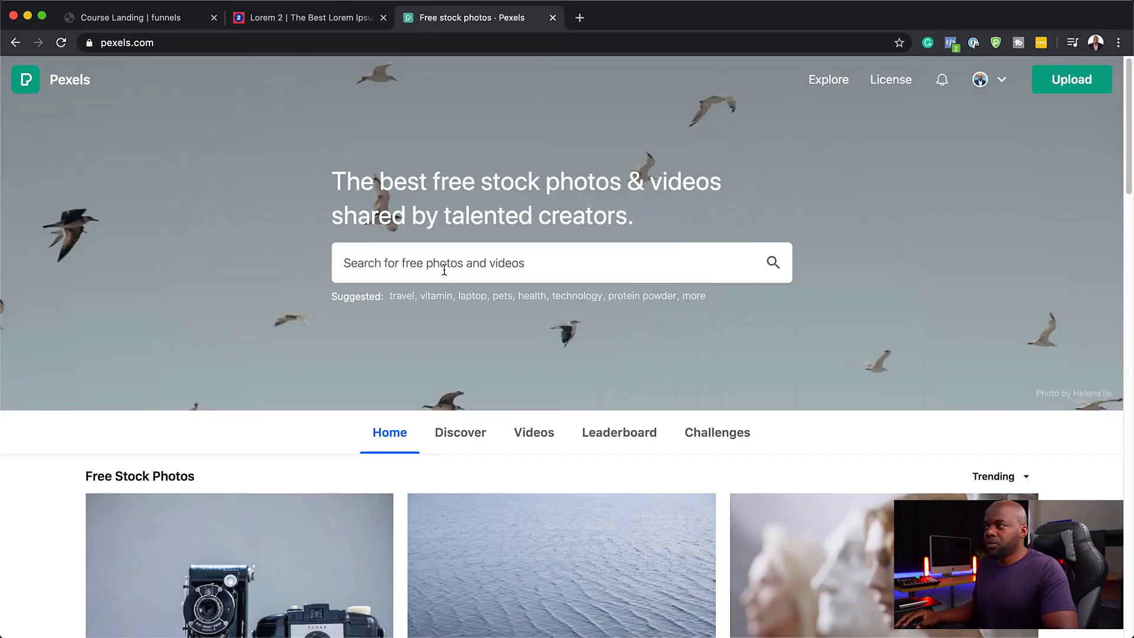
{"action": "left_click", "coordinate": [445, 274]}
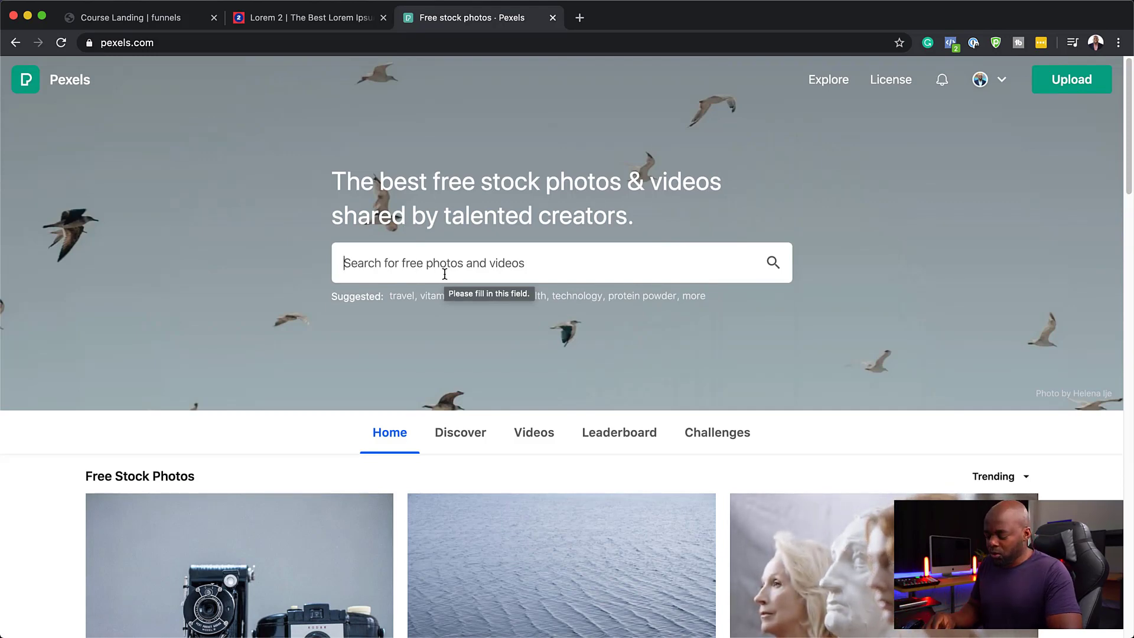
{"action": "type", "text": "computers"}
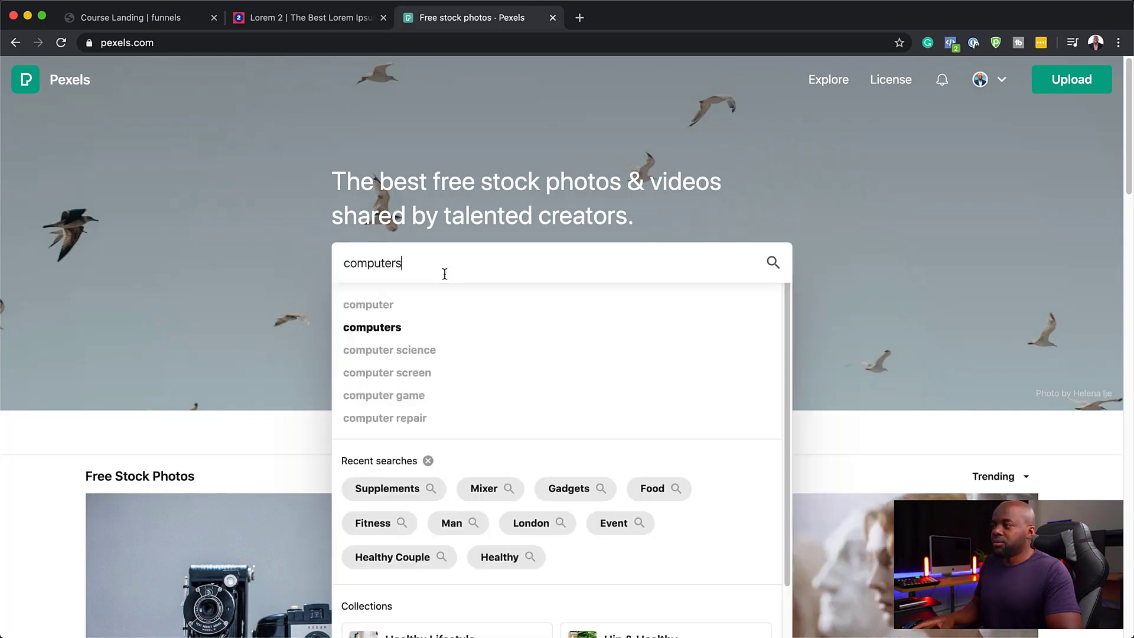
{"action": "key", "text": "Return"}
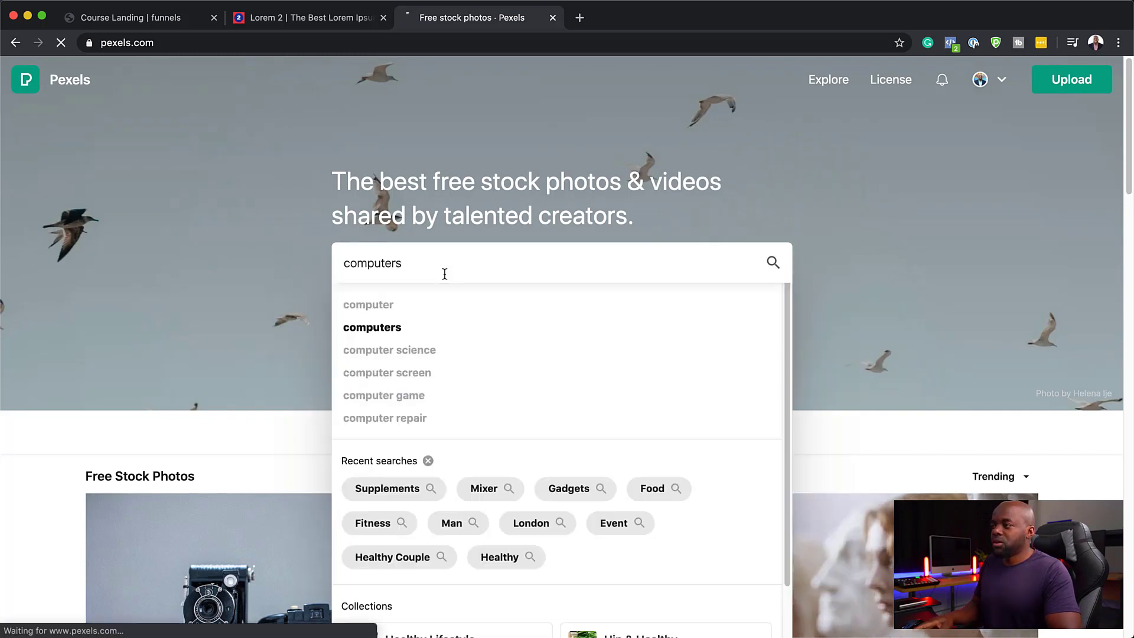
Browse the search results and open the overhead photo of people shaking hands across a wooden table
{"action": "scroll", "coordinate": [569, 438], "scroll_direction": "down", "scroll_amount": 10}
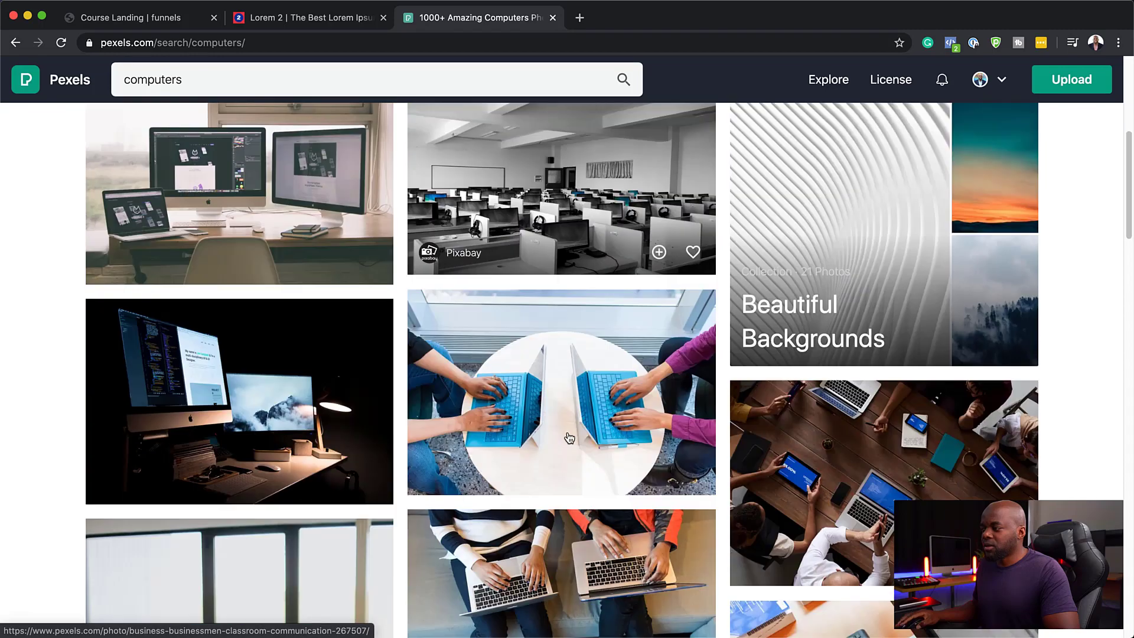
{"action": "scroll", "coordinate": [569, 437], "scroll_direction": "down", "scroll_amount": 8}
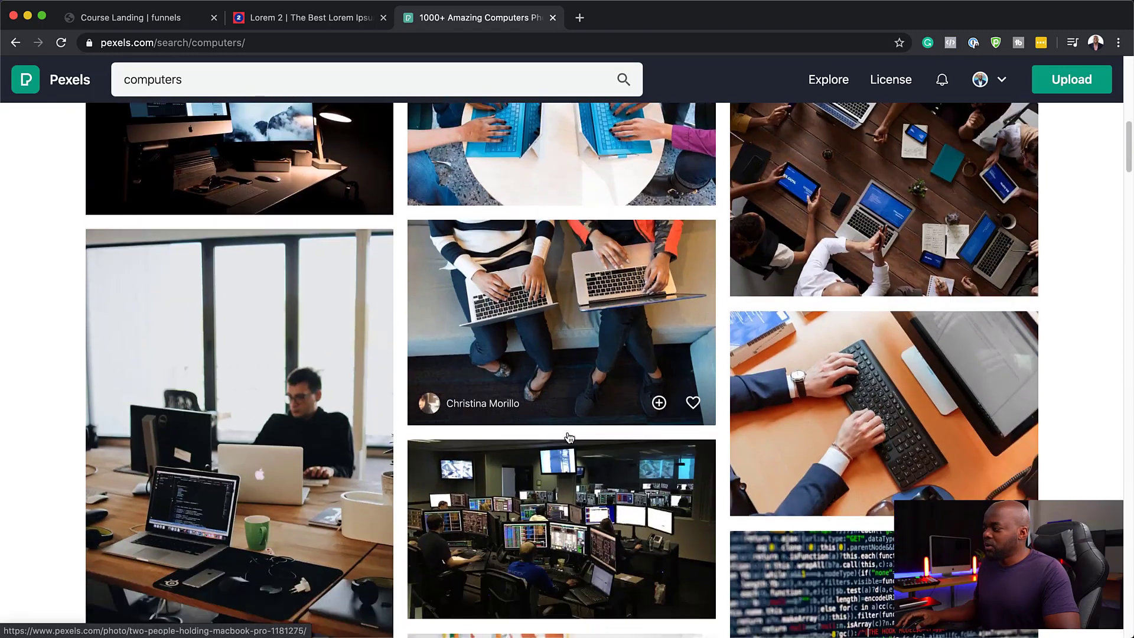
{"action": "scroll", "coordinate": [569, 437], "scroll_direction": "down", "scroll_amount": 1}
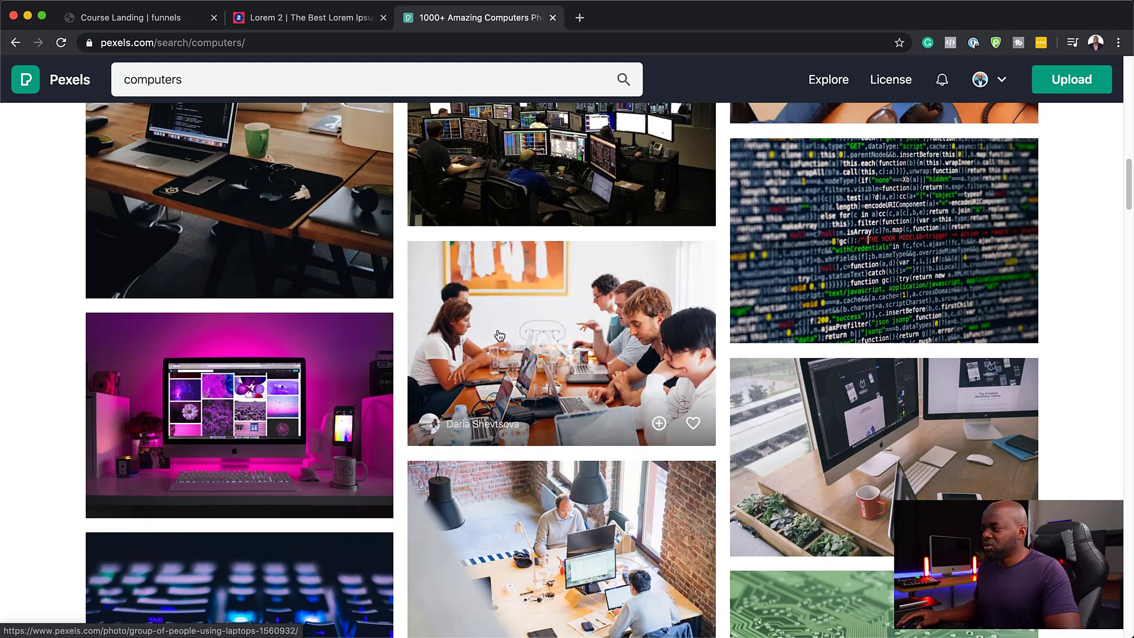
{"action": "scroll", "coordinate": [523, 386], "scroll_direction": "down", "scroll_amount": 5}
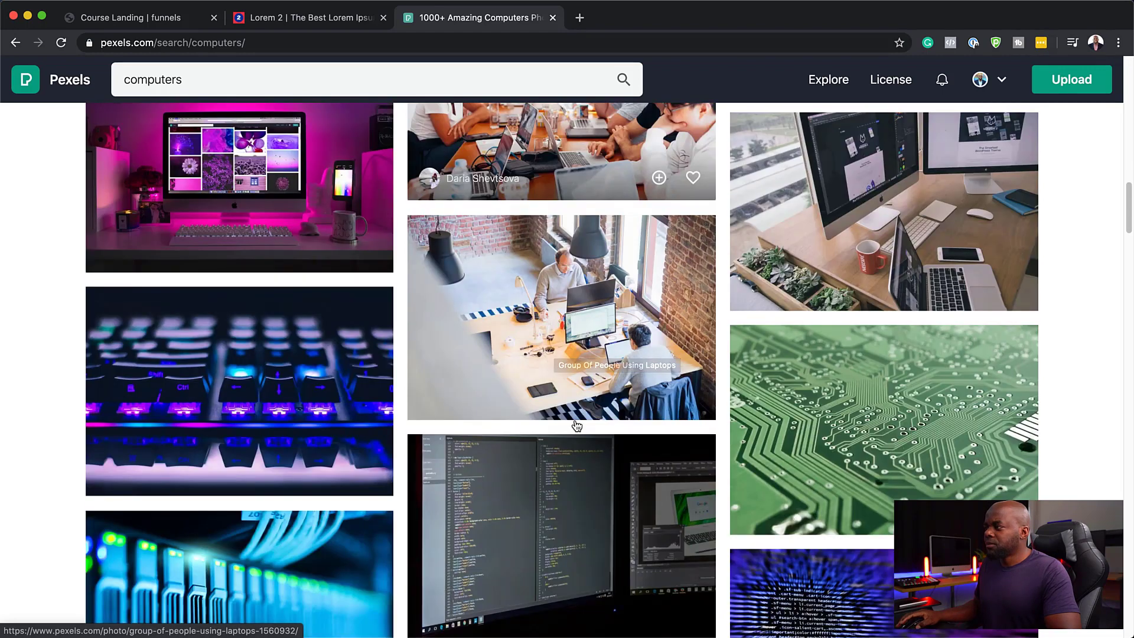
{"action": "scroll", "coordinate": [577, 526], "scroll_direction": "down", "scroll_amount": 4}
{"action": "scroll", "coordinate": [577, 526], "scroll_direction": "down", "scroll_amount": 4}
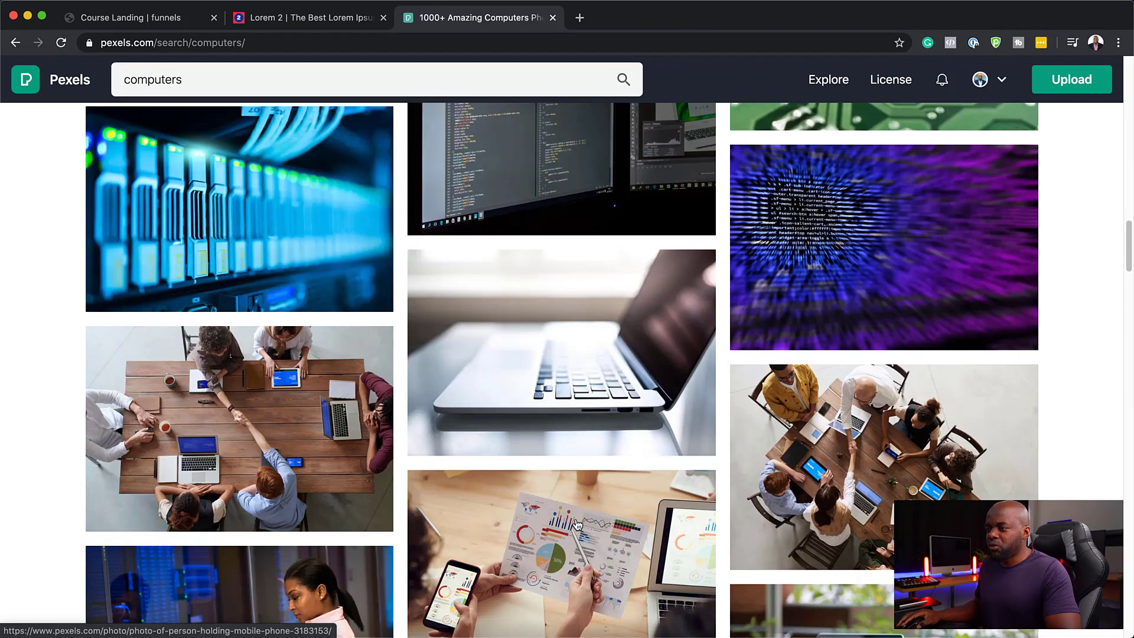
{"action": "scroll", "coordinate": [577, 524], "scroll_direction": "down", "scroll_amount": 1}
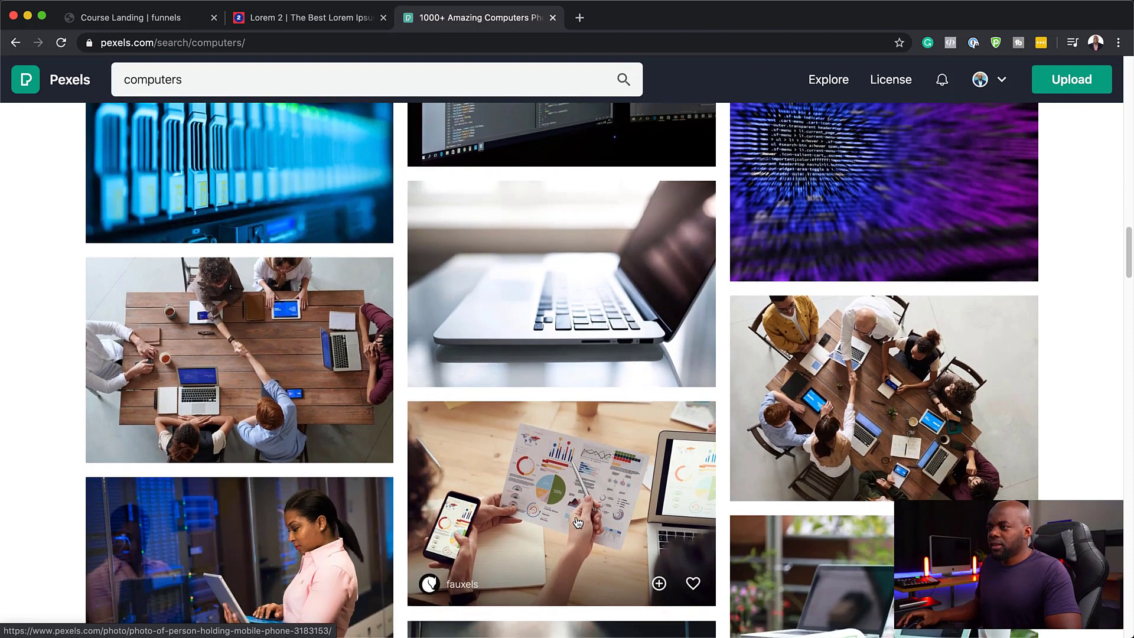
{"action": "left_click", "coordinate": [268, 353]}
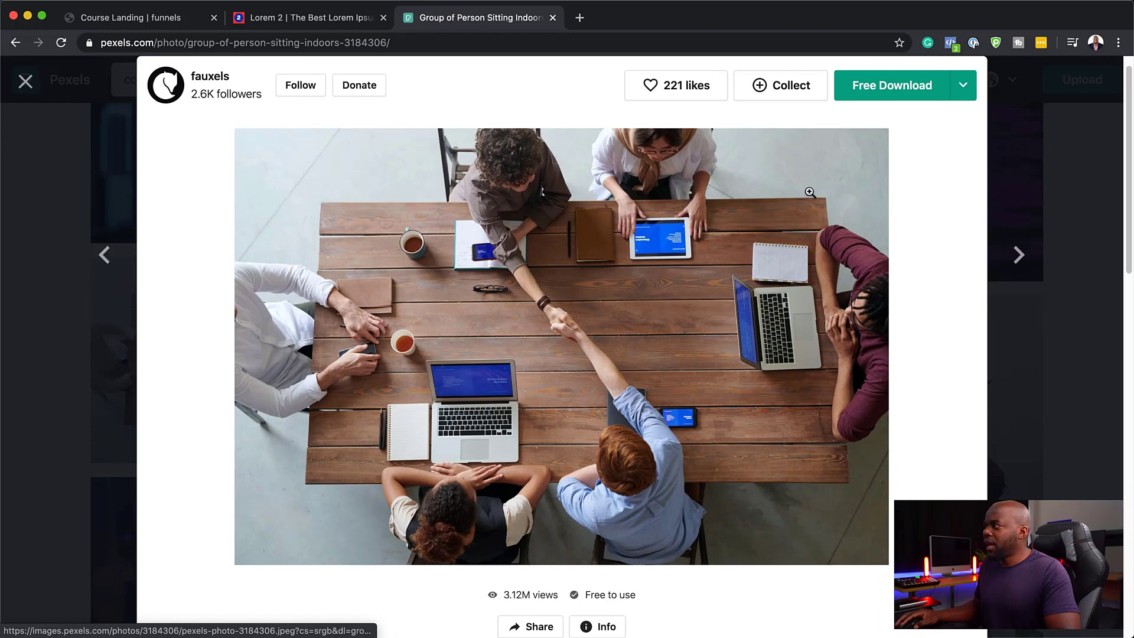
Download the photo in the Large (1920 x 1280) size and dismiss the Adobe Stock offer
{"action": "left_click", "coordinate": [963, 87]}
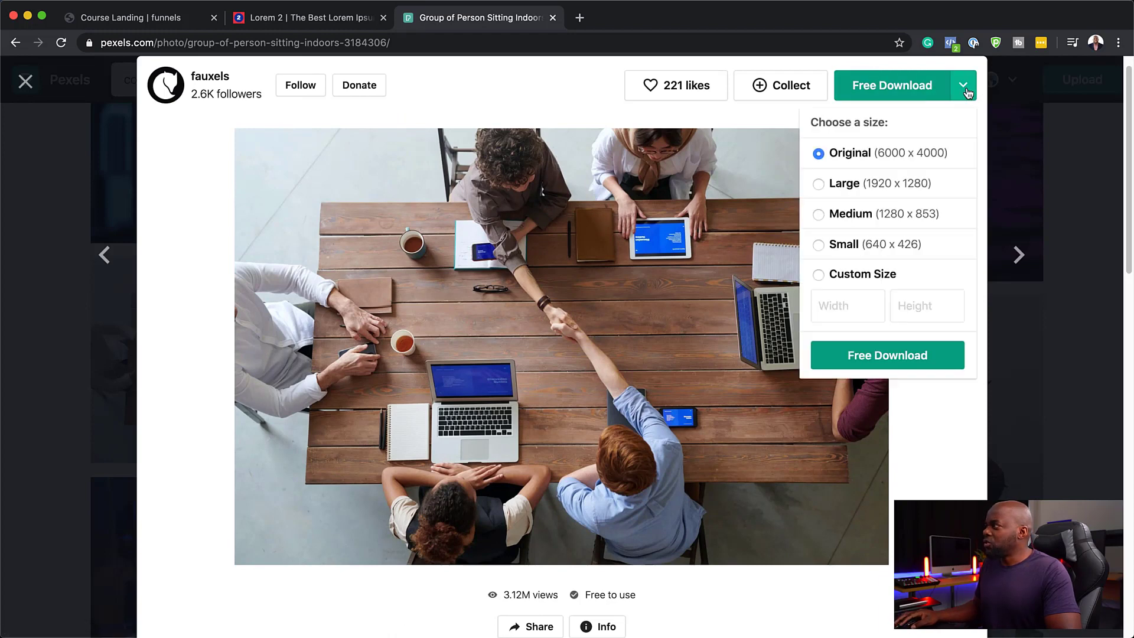
{"action": "left_click", "coordinate": [819, 184]}
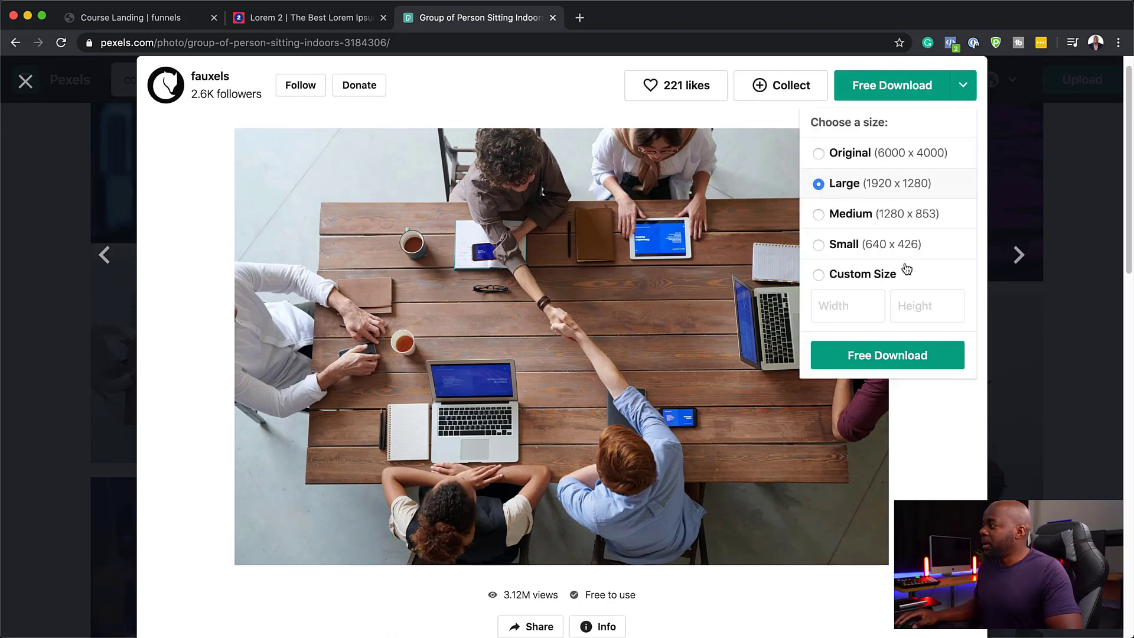
{"action": "left_click", "coordinate": [883, 357]}
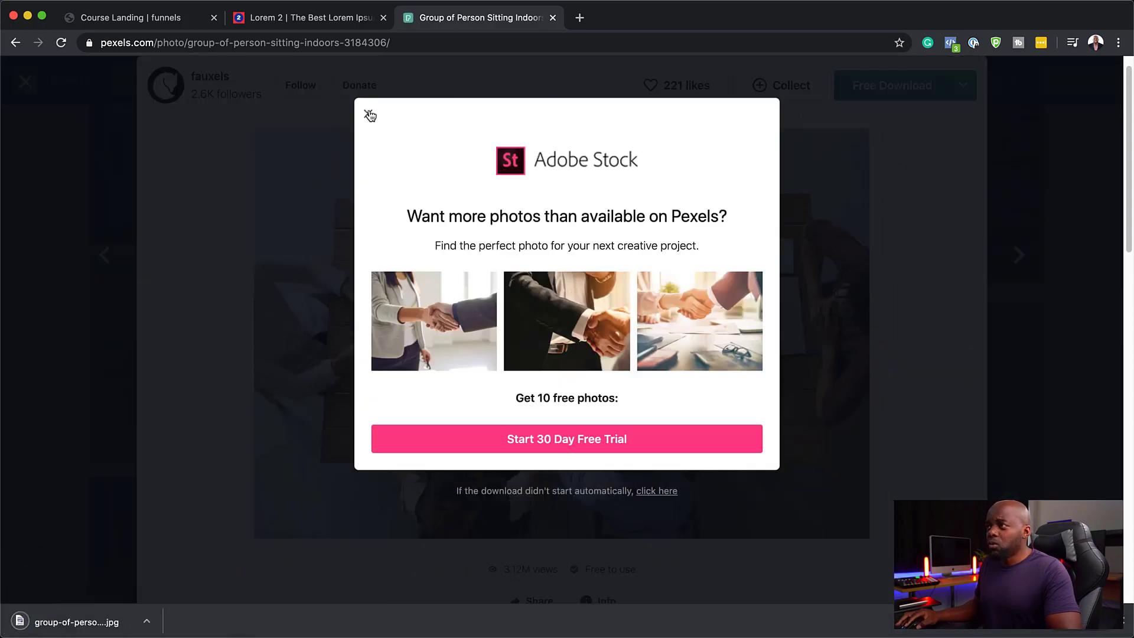
{"action": "left_click", "coordinate": [370, 116]}
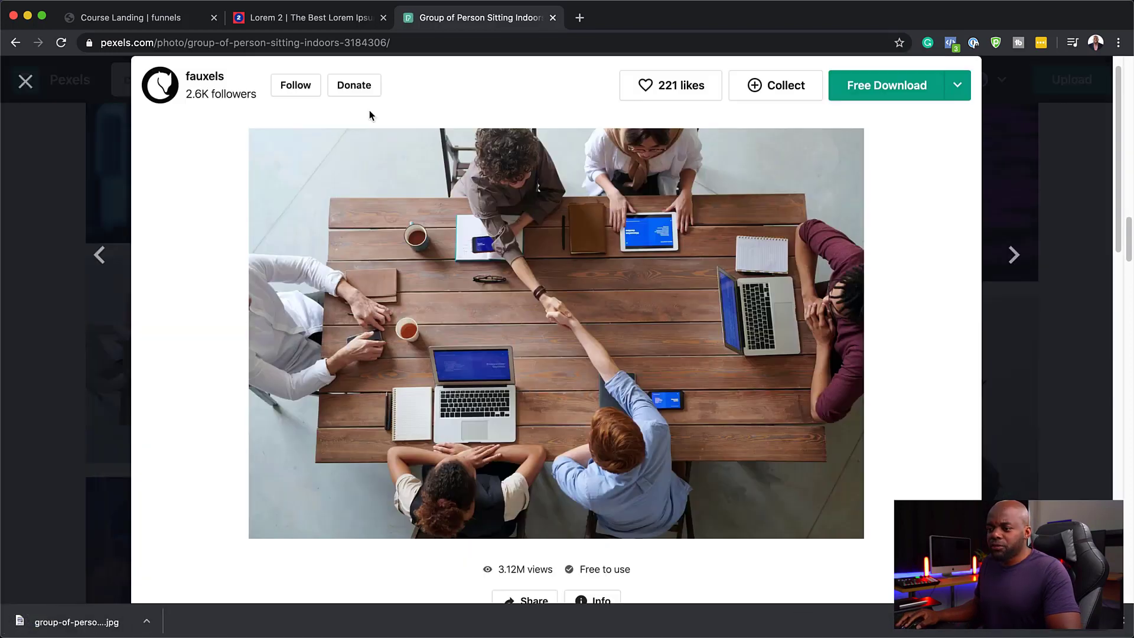
Return to the Course Landing page and open the background image chooser for the section
{"action": "left_click", "coordinate": [116, 20]}
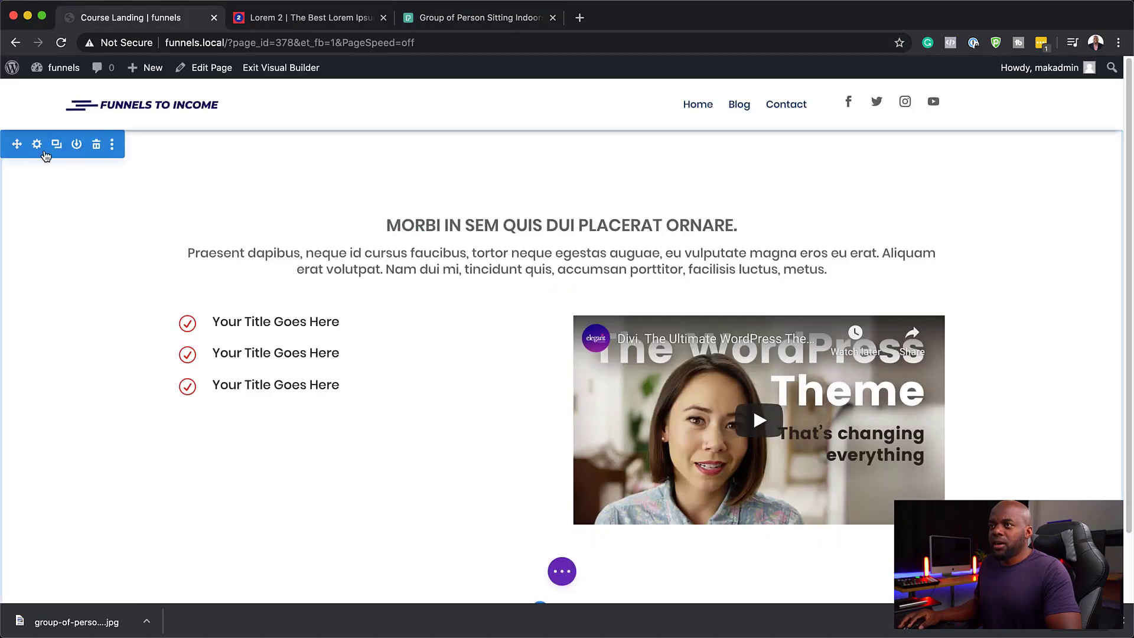
{"action": "left_click", "coordinate": [38, 145]}
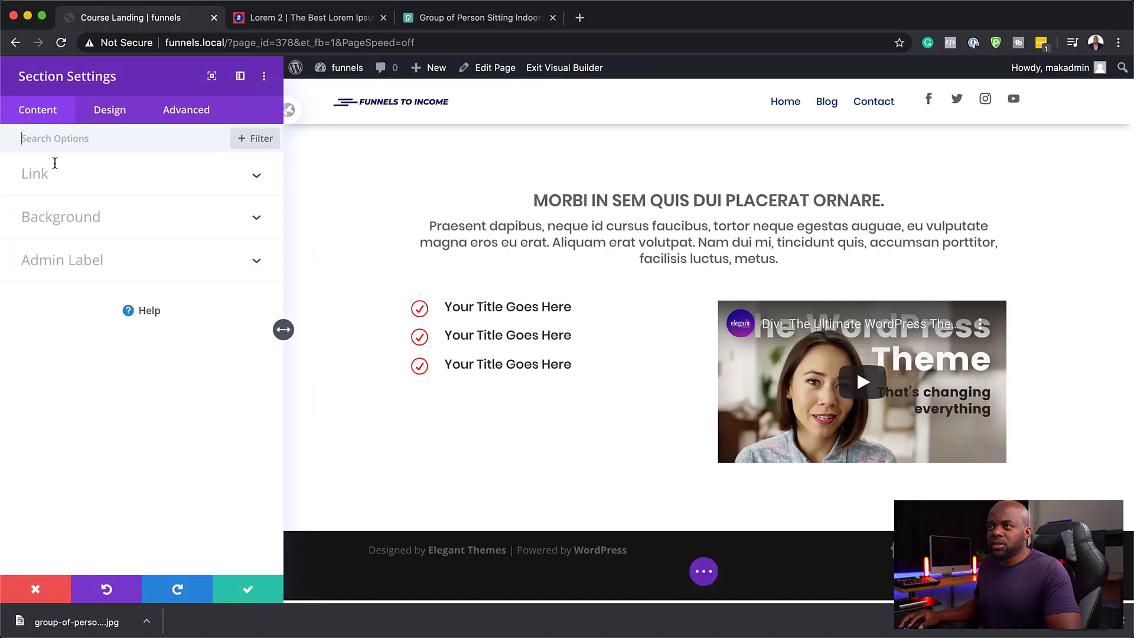
{"action": "left_click", "coordinate": [65, 219]}
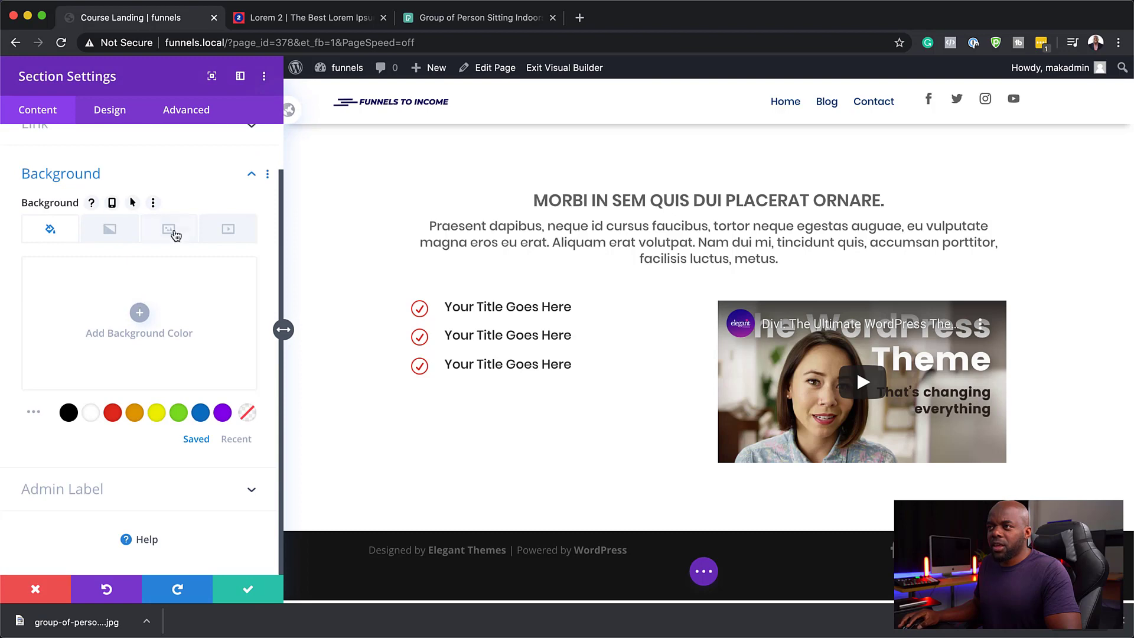
{"action": "left_click", "coordinate": [175, 235]}
{"action": "left_click", "coordinate": [140, 312]}
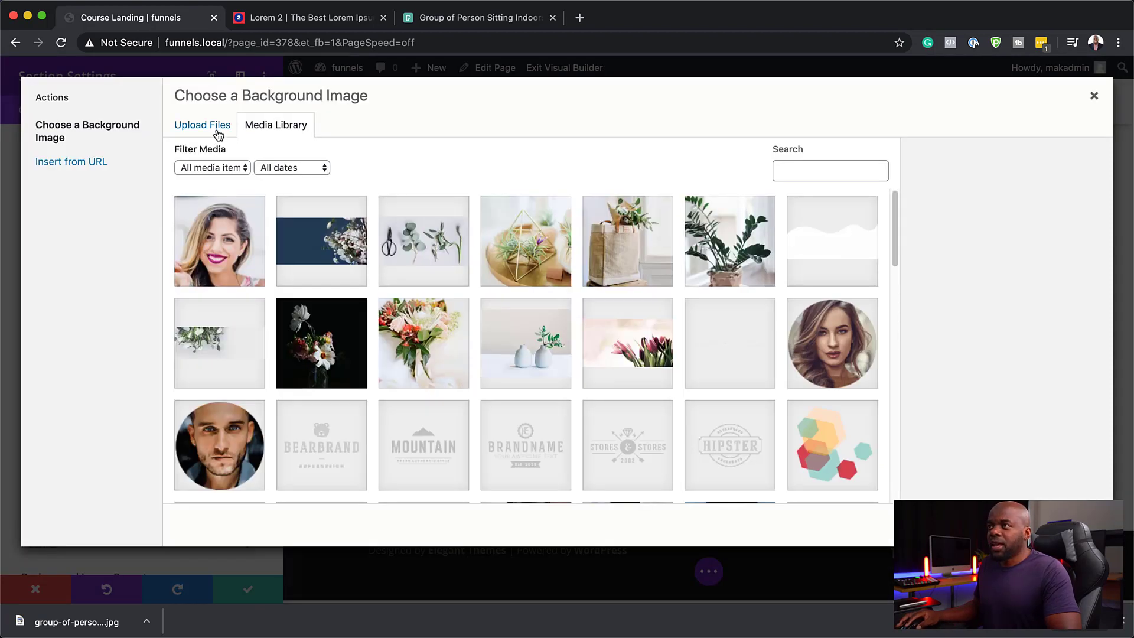
Upload group-of-person-sitting-indoors-3184306 (1).jpg from the Downloads folder and set it as the section's background image
{"action": "left_click", "coordinate": [217, 128]}
{"action": "left_click", "coordinate": [661, 342]}
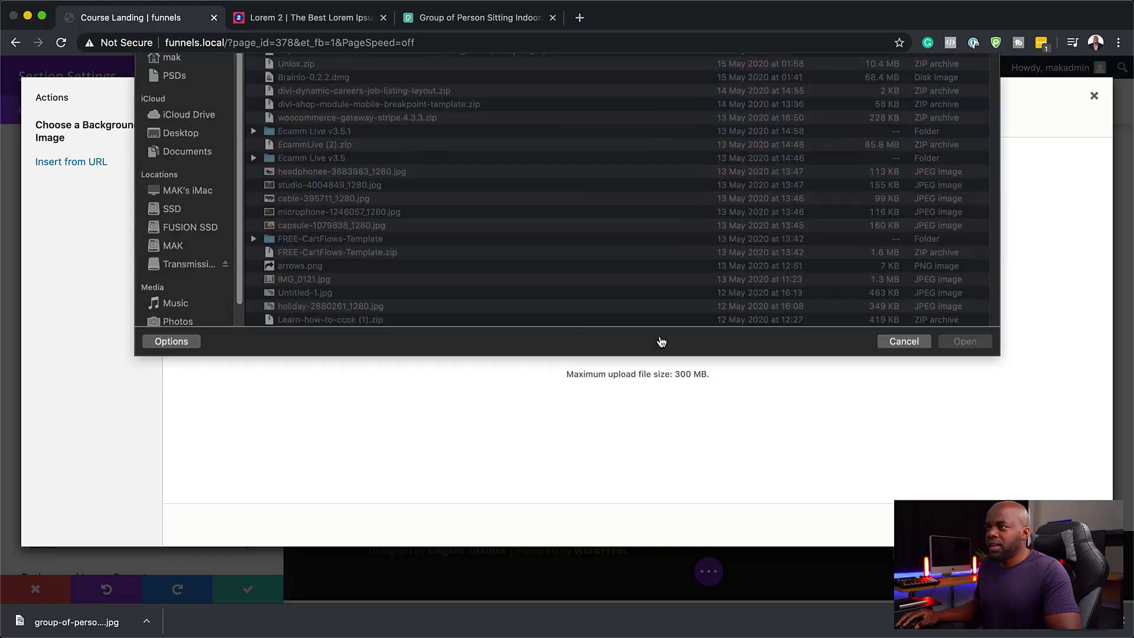
{"action": "left_click", "coordinate": [186, 126]}
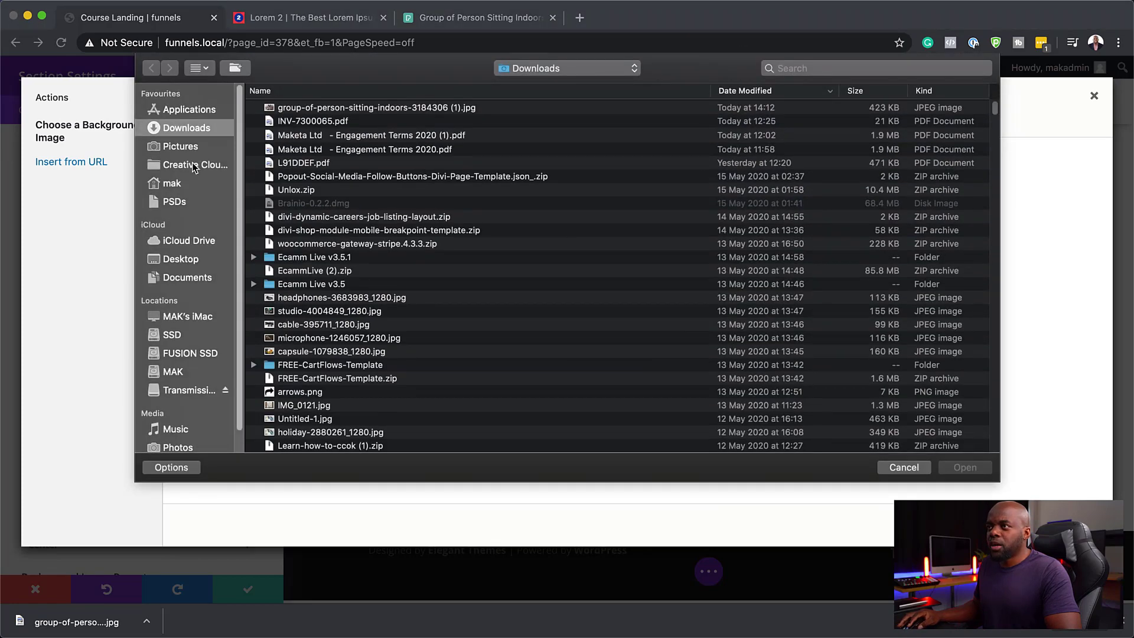
{"action": "left_click", "coordinate": [356, 108]}
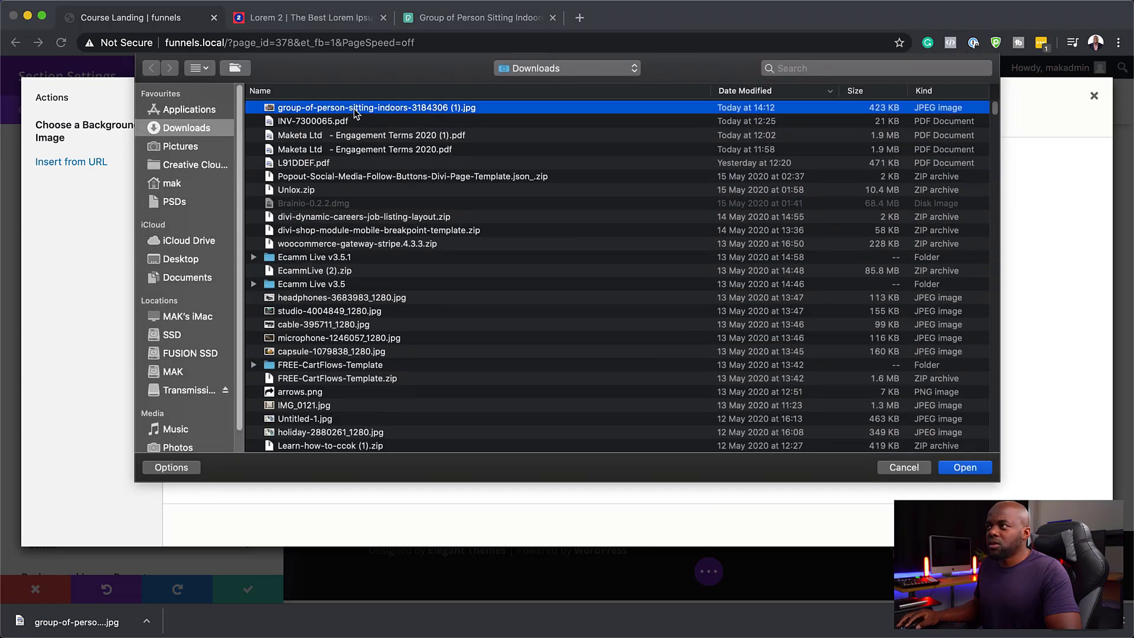
{"action": "left_click", "coordinate": [964, 467]}
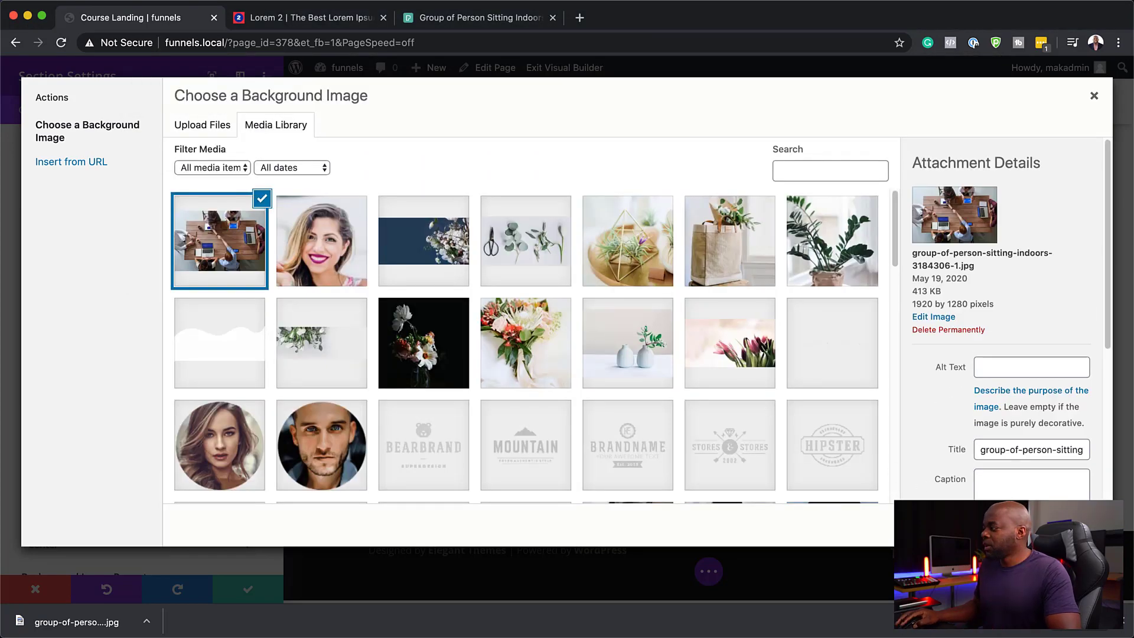
{"action": "left_click", "coordinate": [1063, 525]}
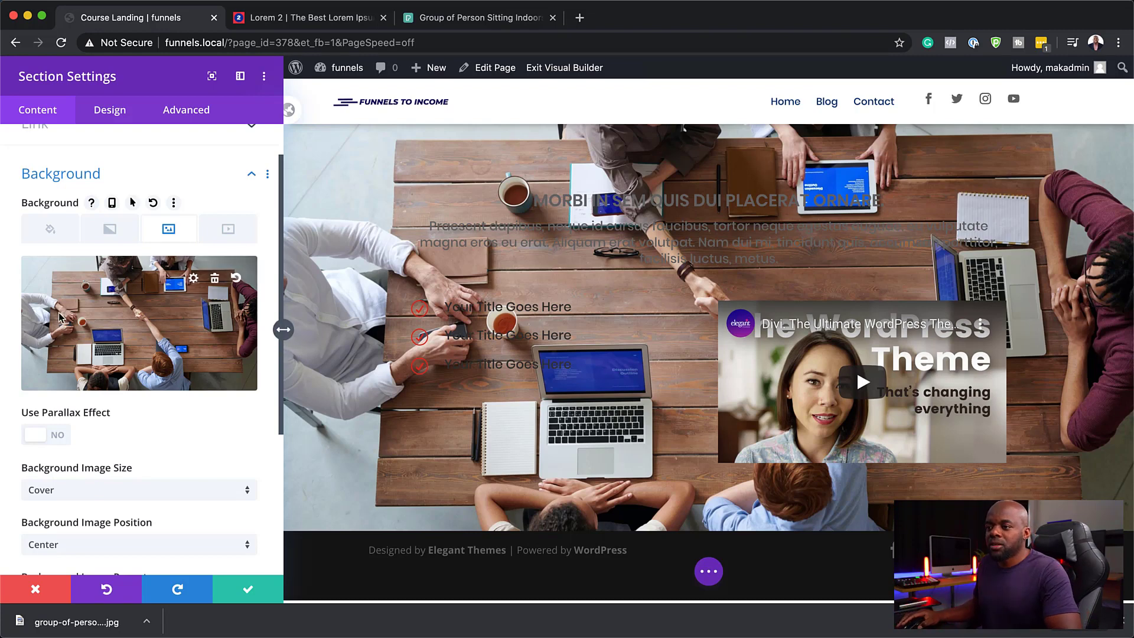
Set the section's background image blend to Multiply
{"action": "mouse_move", "coordinate": [155, 373]}
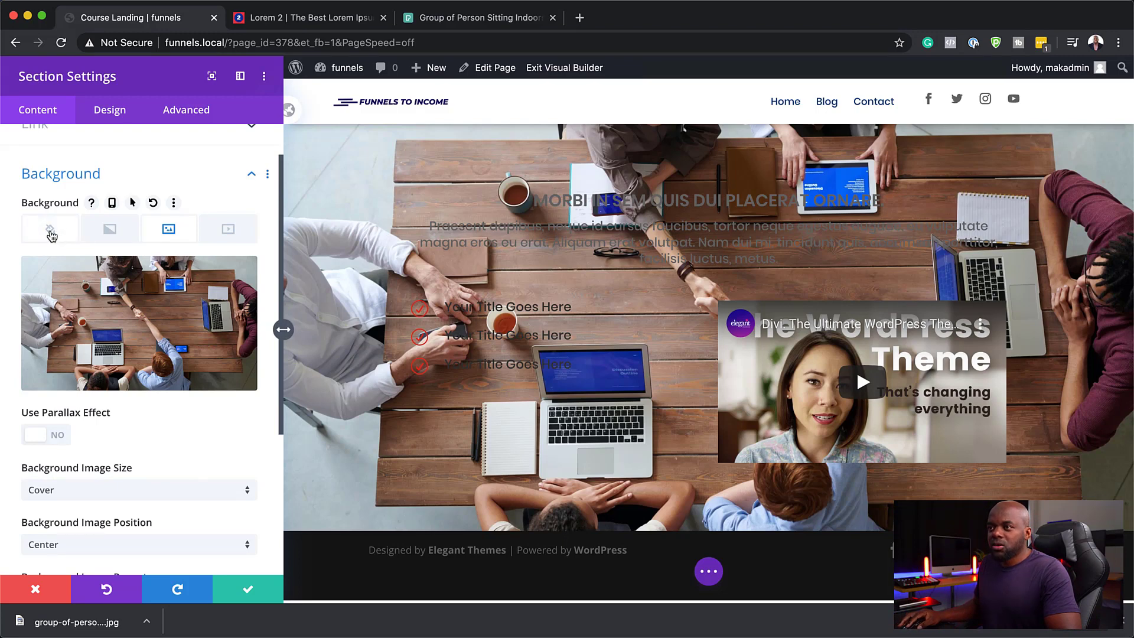
{"action": "scroll", "coordinate": [165, 508], "scroll_direction": "down", "scroll_amount": 5}
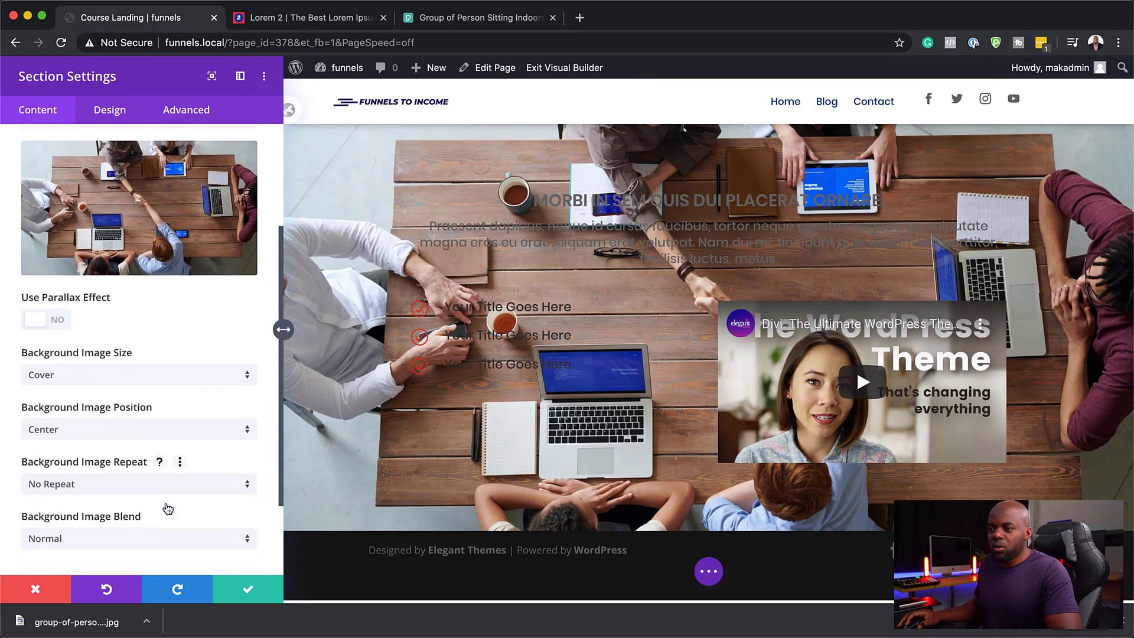
{"action": "scroll", "coordinate": [153, 517], "scroll_direction": "down", "scroll_amount": 1}
{"action": "left_click", "coordinate": [131, 530]}
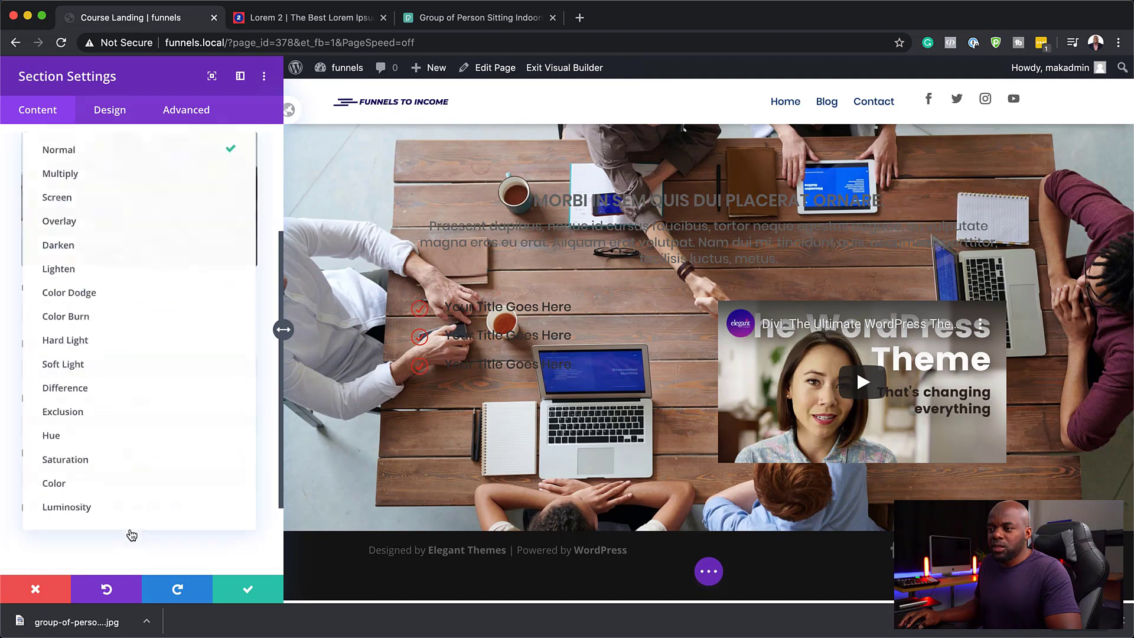
{"action": "left_click", "coordinate": [141, 172]}
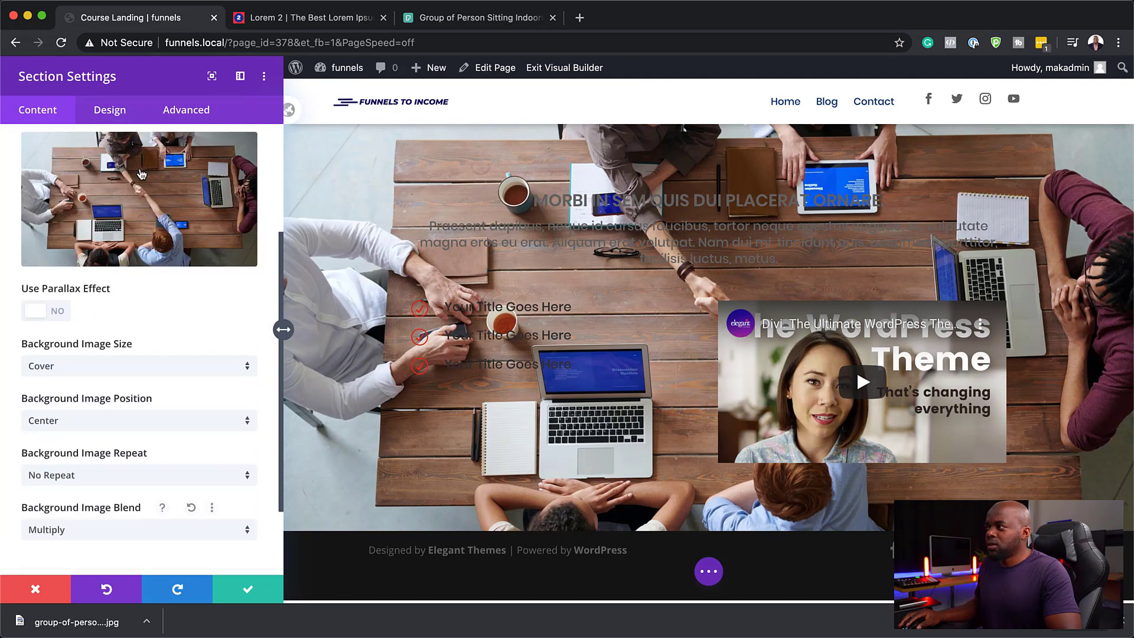
Try a black section background color over the photo with varying opacity, including 0.78, and reset the color to transparent
{"action": "scroll", "coordinate": [72, 177], "scroll_direction": "up", "scroll_amount": 3}
{"action": "left_click", "coordinate": [50, 245]}
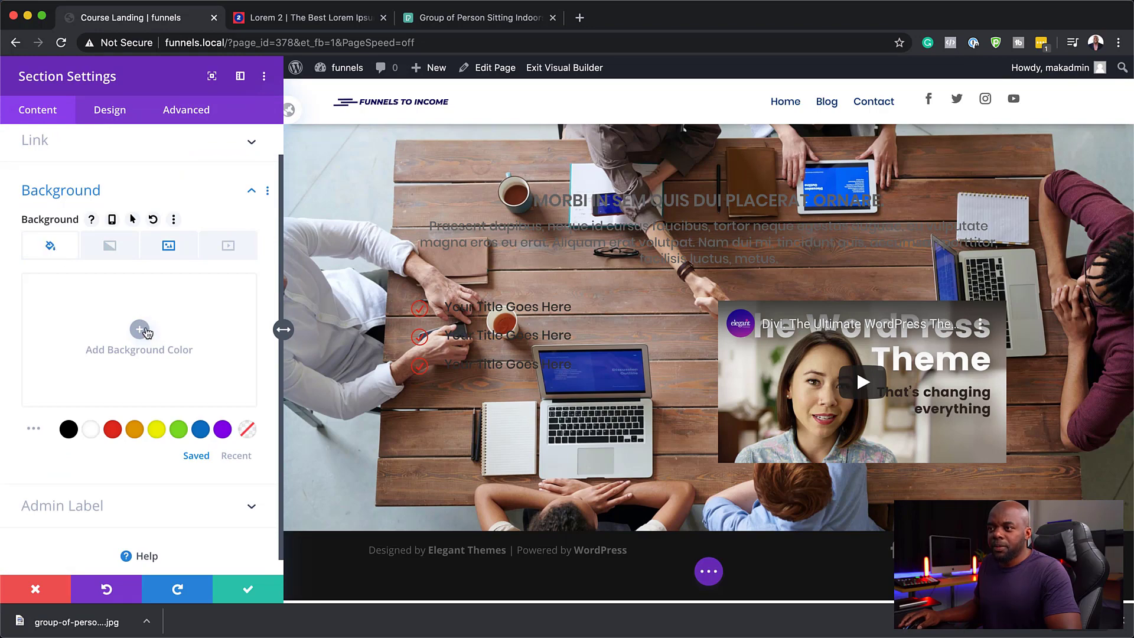
{"action": "left_click", "coordinate": [68, 430]}
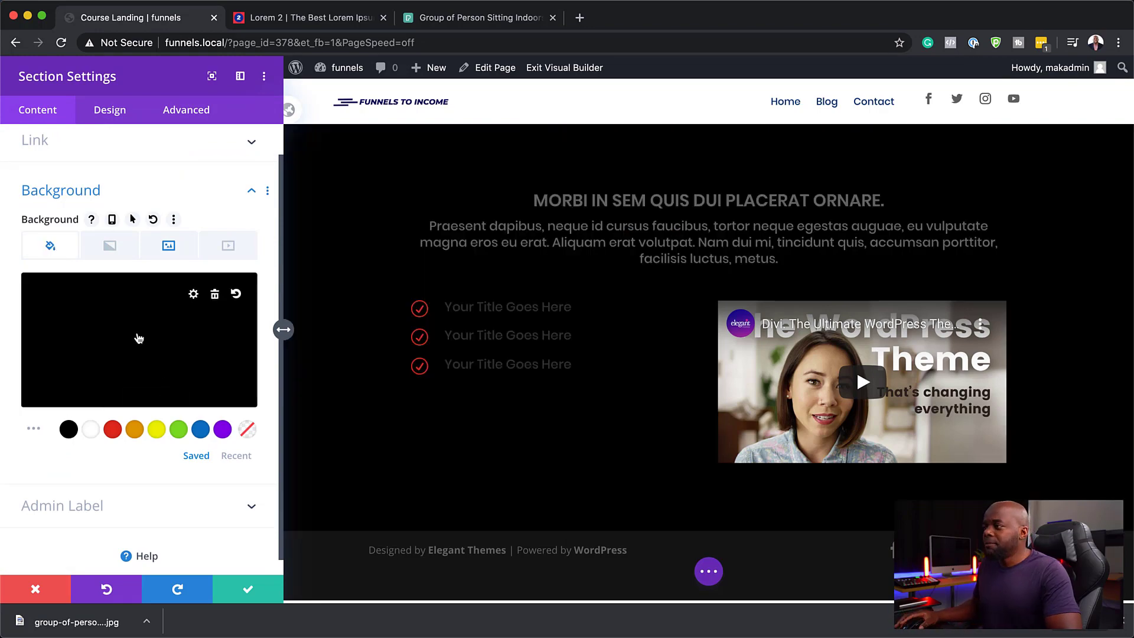
{"action": "left_click", "coordinate": [139, 337]}
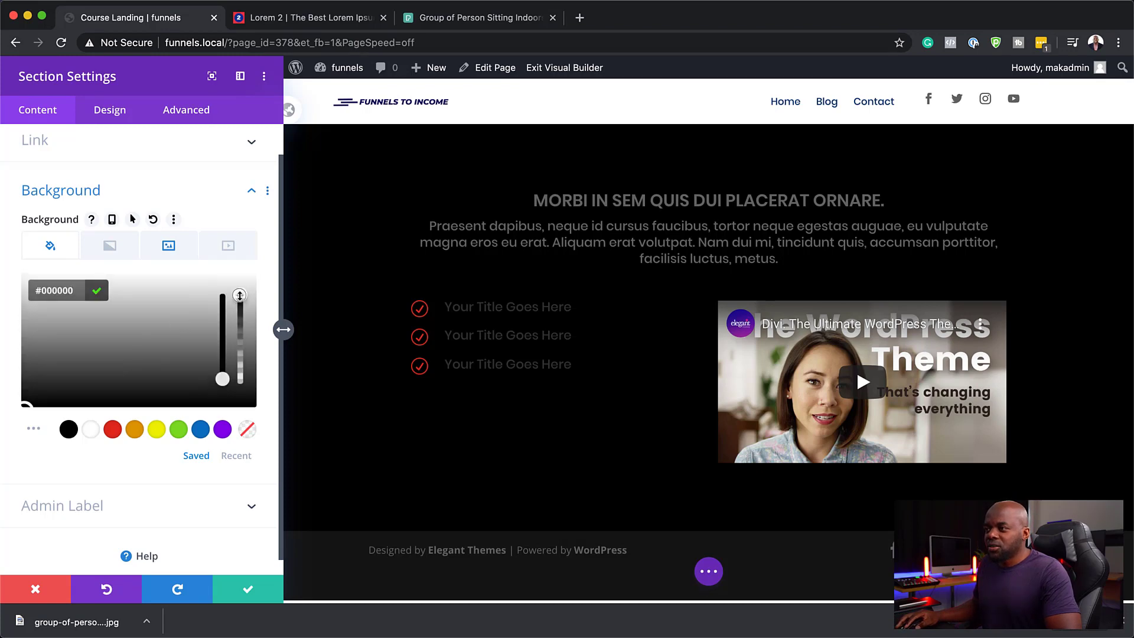
{"action": "left_click_drag", "start_coordinate": [240, 303], "coordinate": [244, 317]}
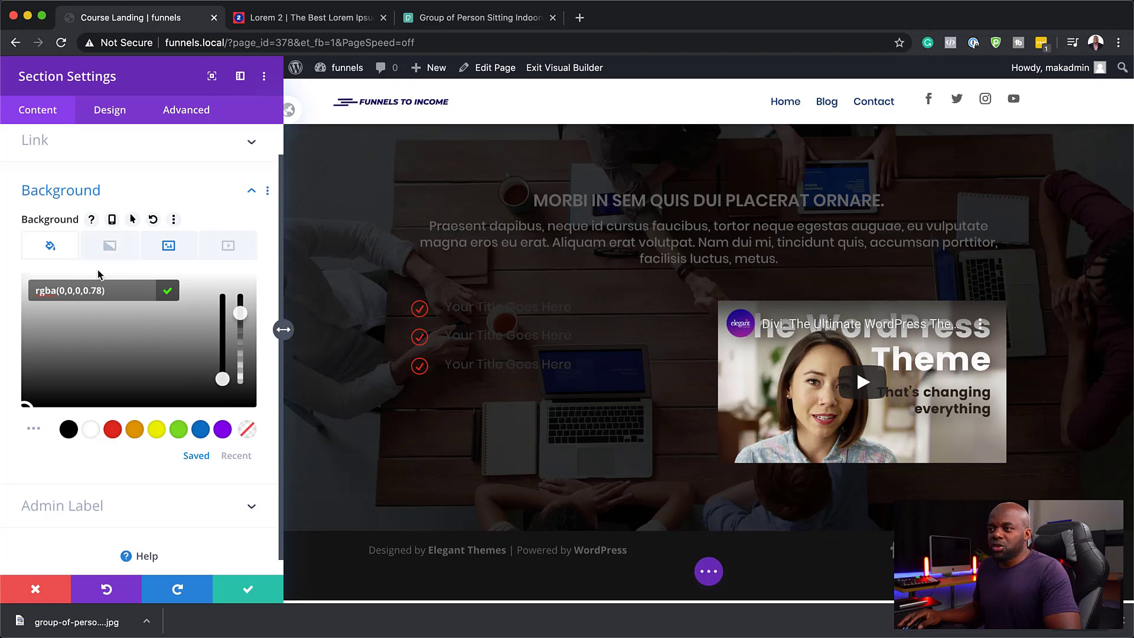
{"action": "left_click_drag", "start_coordinate": [240, 315], "coordinate": [239, 297]}
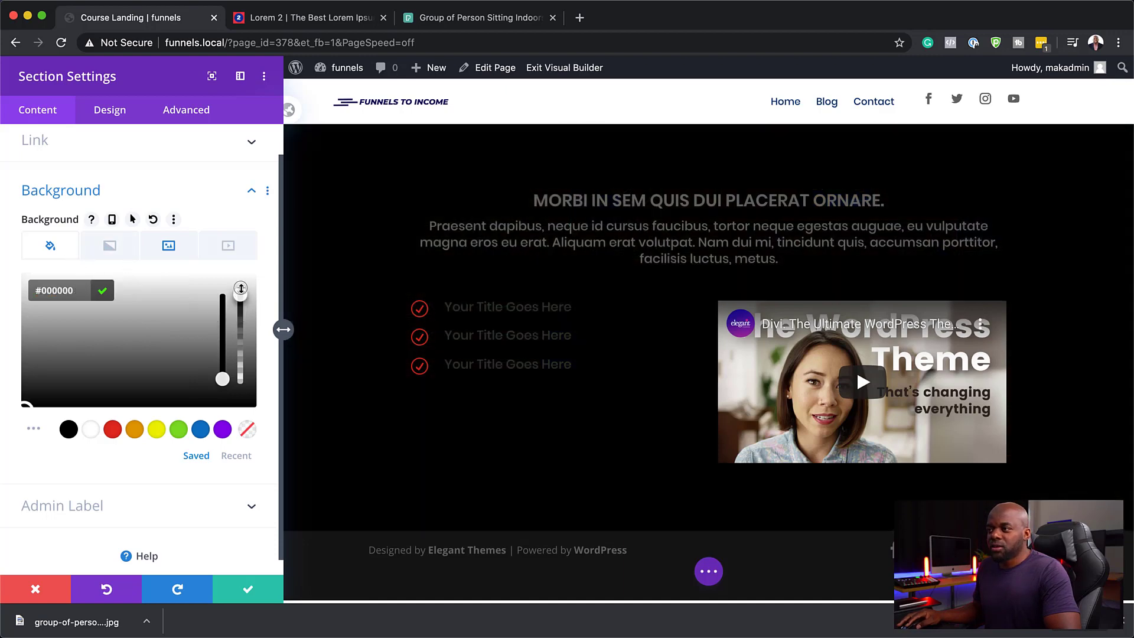
{"action": "left_click", "coordinate": [247, 429]}
Add a section background gradient running from black to transparent
{"action": "left_click", "coordinate": [110, 245]}
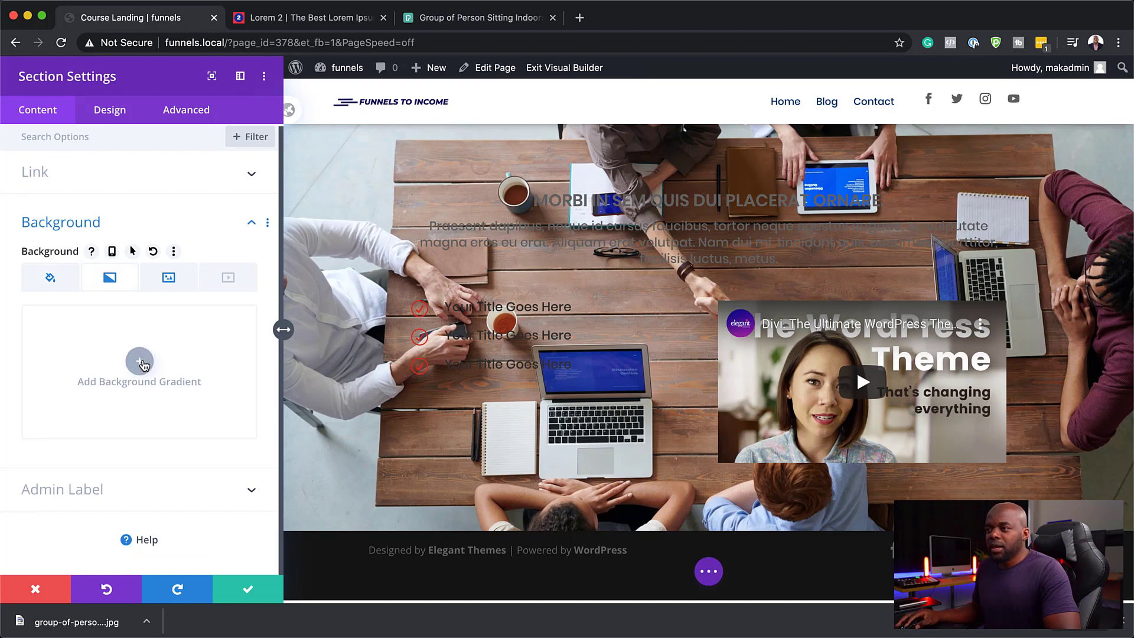
{"action": "left_click", "coordinate": [141, 361]}
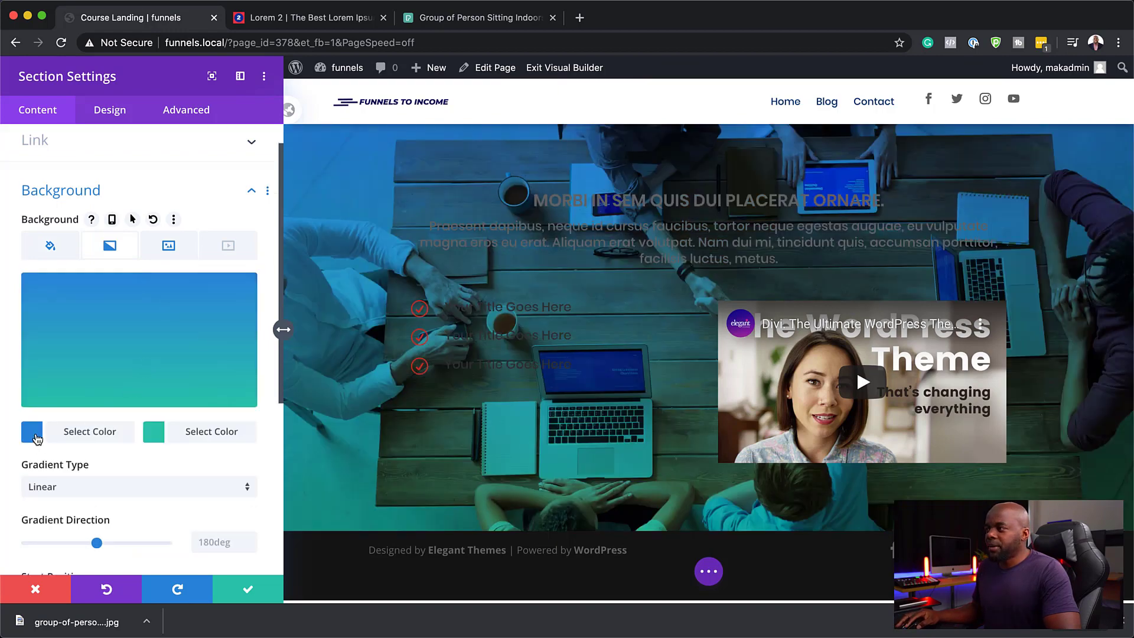
{"action": "left_click", "coordinate": [32, 432]}
{"action": "left_click", "coordinate": [68, 430]}
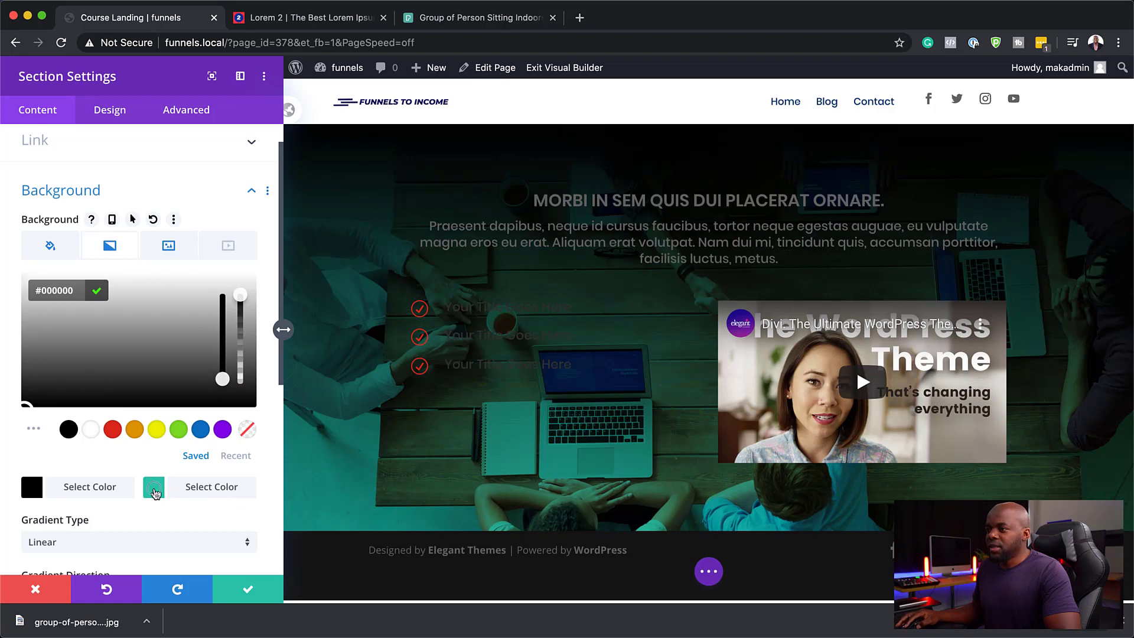
{"action": "left_click", "coordinate": [154, 489]}
{"action": "left_click", "coordinate": [242, 431]}
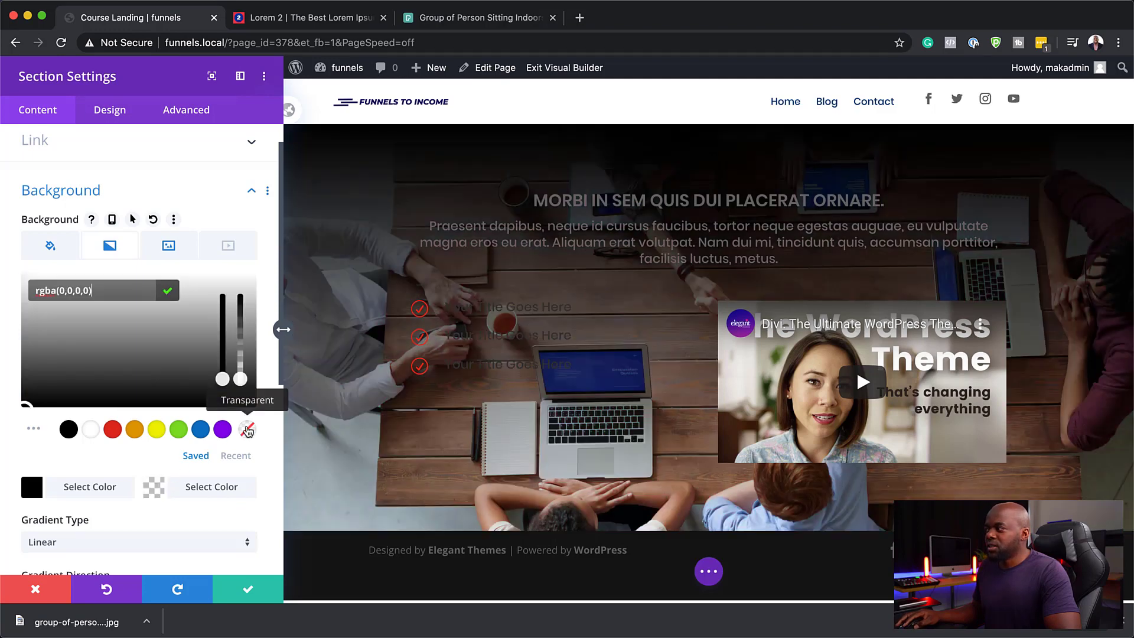
Set the background gradient's direction to 97deg and its start position to 28%
{"action": "scroll", "coordinate": [147, 528], "scroll_direction": "down", "scroll_amount": 2}
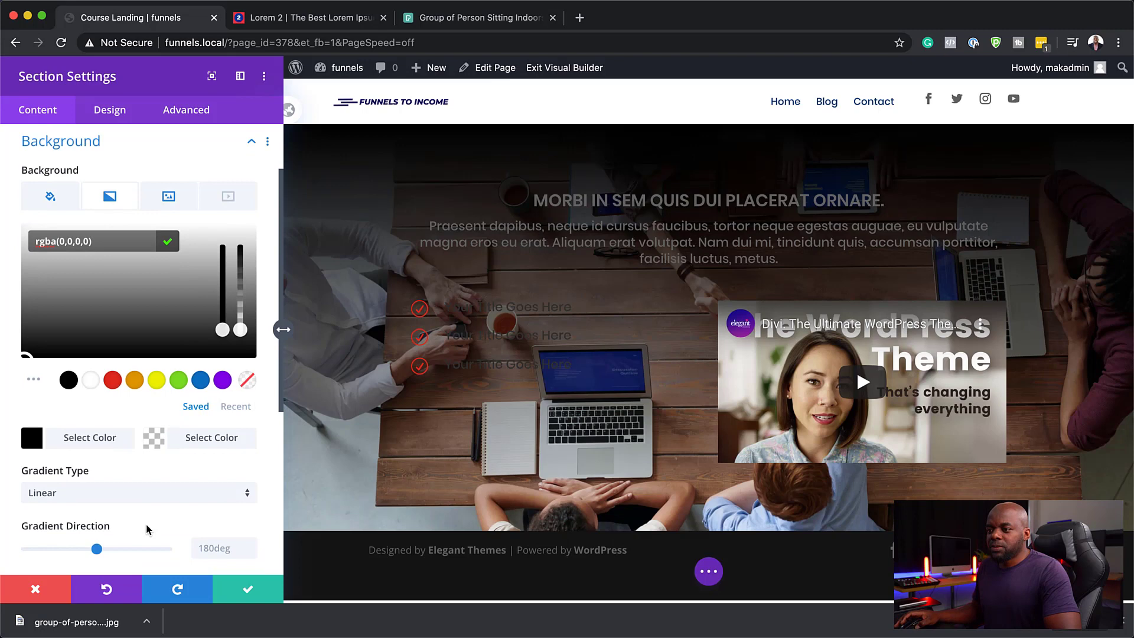
{"action": "left_click", "coordinate": [219, 544]}
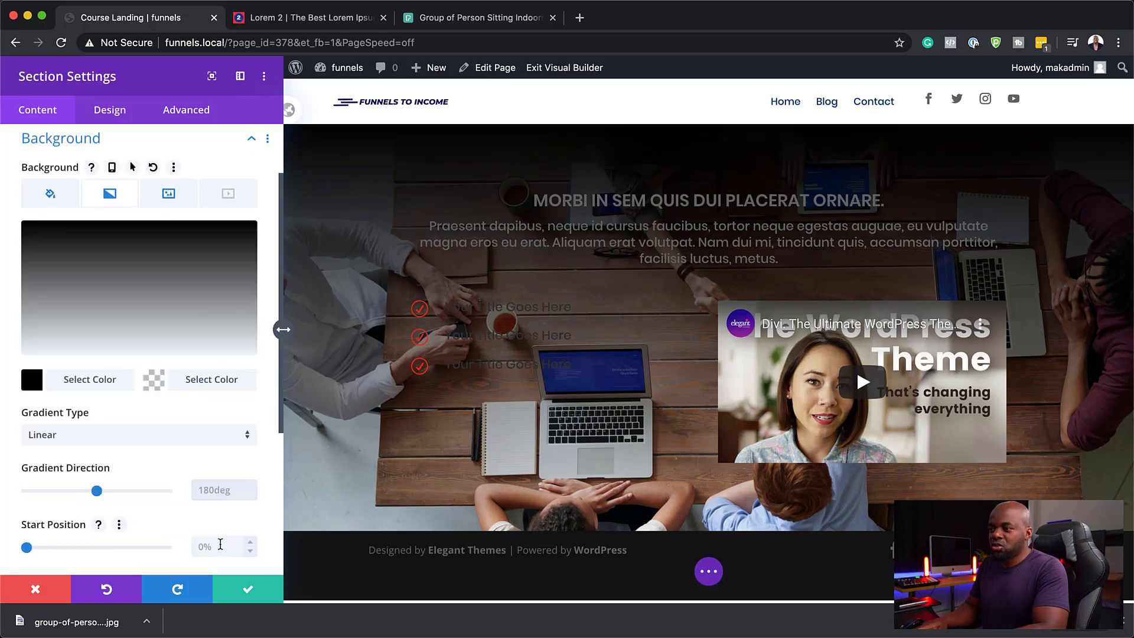
{"action": "type", "text": "90deg"}
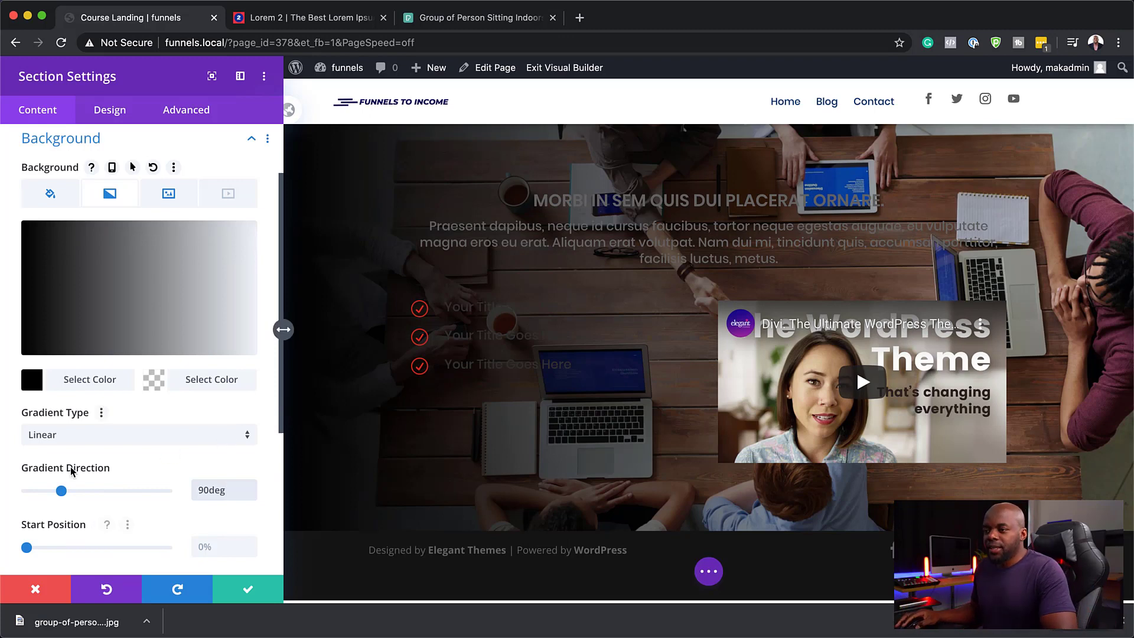
{"action": "mouse_move", "coordinate": [63, 492]}
{"action": "left_mouse_down"}
{"action": "mouse_move", "coordinate": [80, 493]}
{"action": "mouse_move", "coordinate": [64, 492]}
{"action": "left_mouse_up"}
{"action": "left_click_drag", "start_coordinate": [26, 547], "coordinate": [62, 546]}
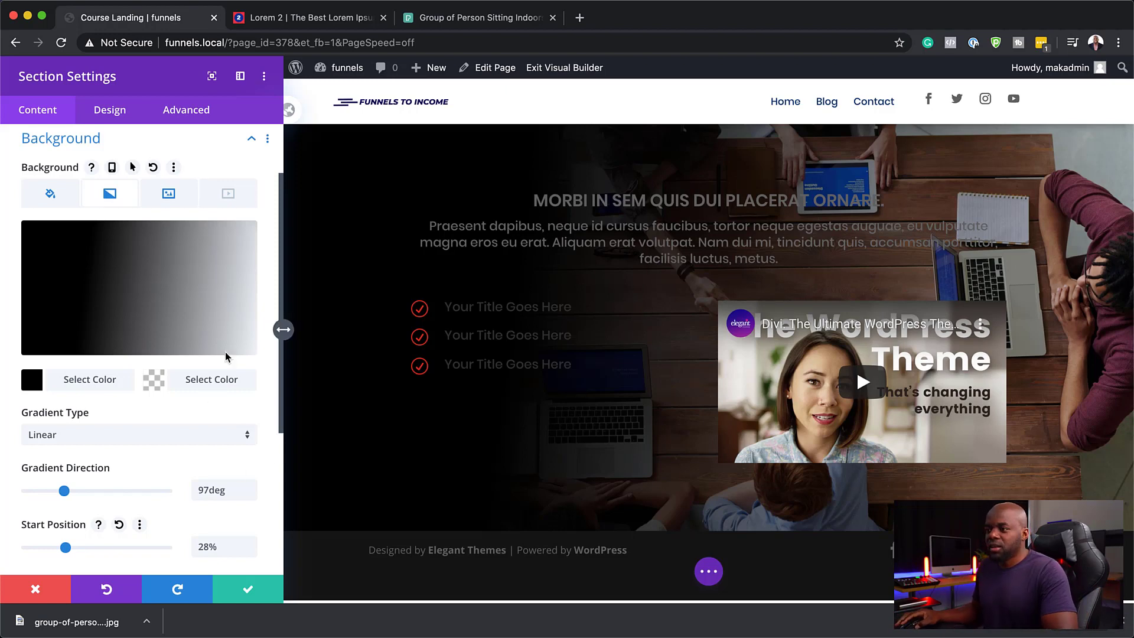
Change the gradient's second color to black at 0.65 opacity and save the section settings
{"action": "left_click", "coordinate": [155, 385]}
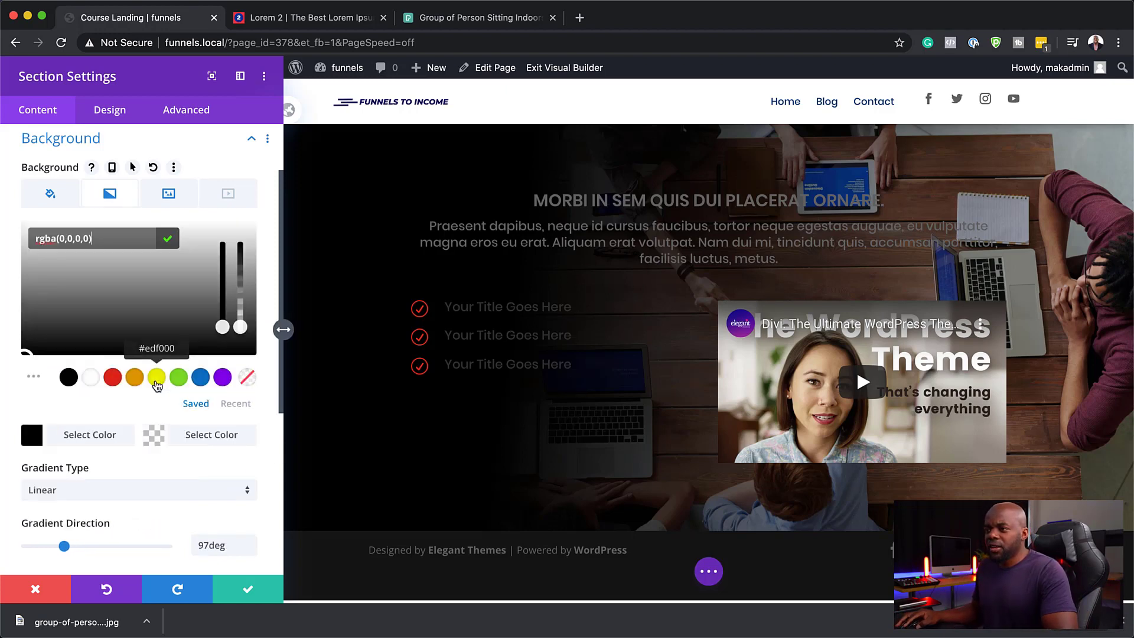
{"action": "left_click", "coordinate": [152, 440]}
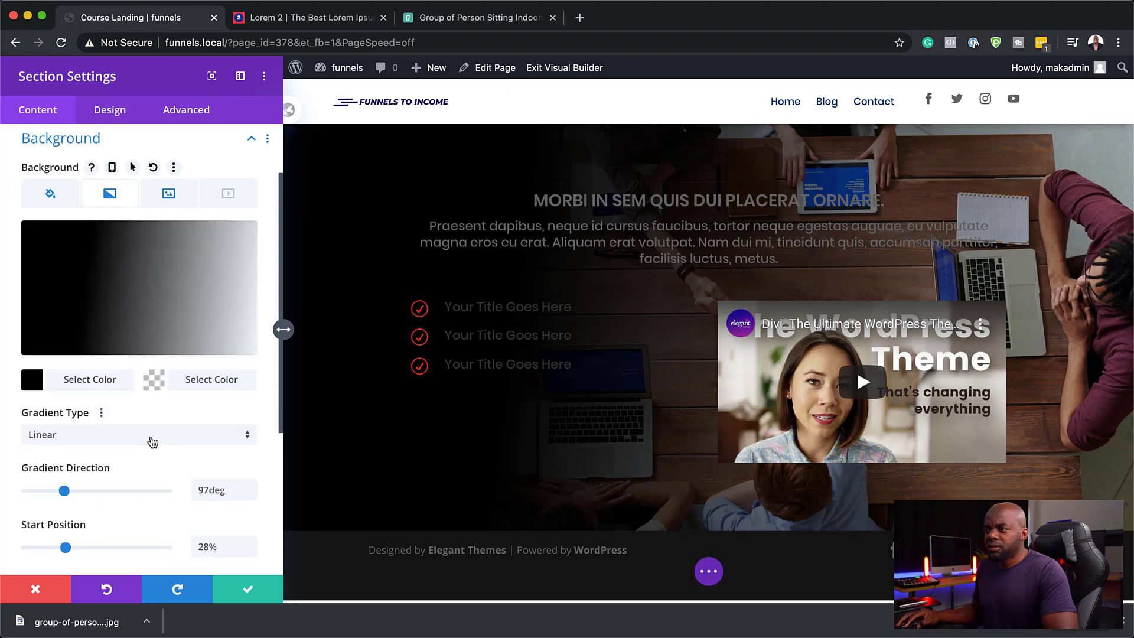
{"action": "left_click", "coordinate": [155, 381]}
{"action": "left_click_drag", "start_coordinate": [242, 322], "coordinate": [251, 279]}
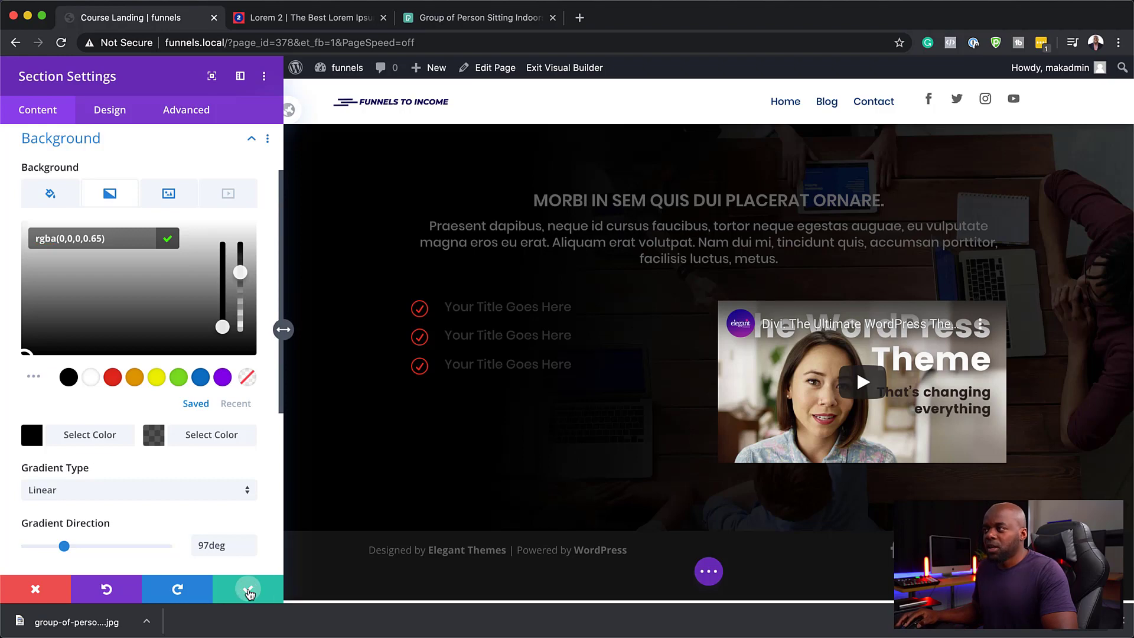
{"action": "left_click", "coordinate": [249, 592]}
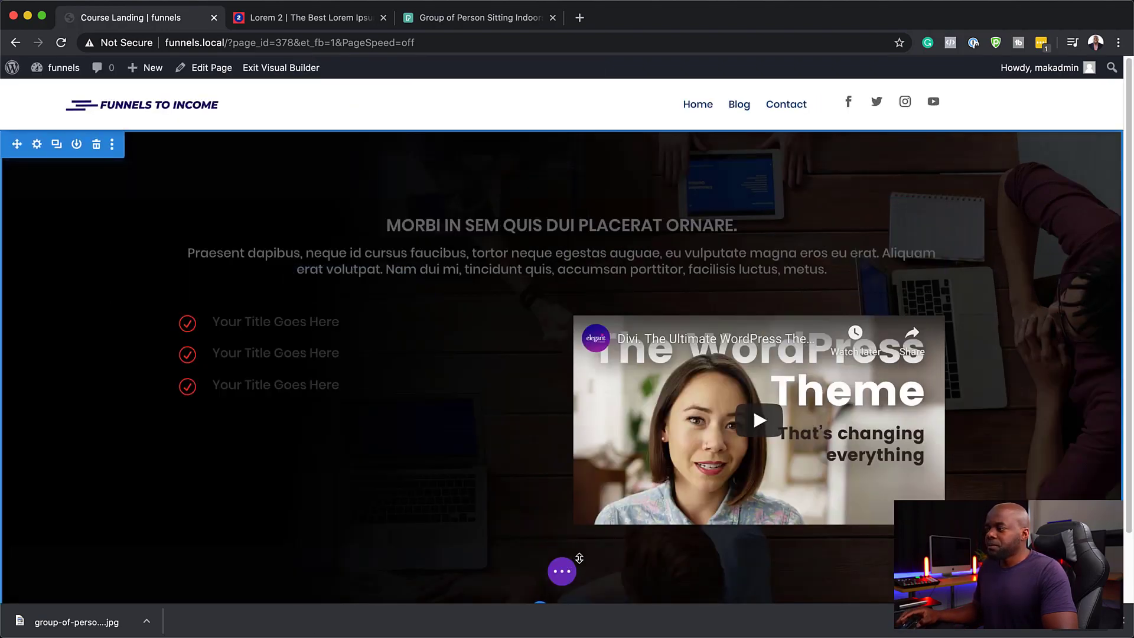
Open the video module's settings and expand its overlay image options
{"action": "scroll", "coordinate": [414, 354], "scroll_direction": "down", "scroll_amount": 3}
{"action": "scroll", "coordinate": [461, 342], "scroll_direction": "up", "scroll_amount": 2}
{"action": "scroll", "coordinate": [461, 342], "scroll_direction": "up", "scroll_amount": 1}
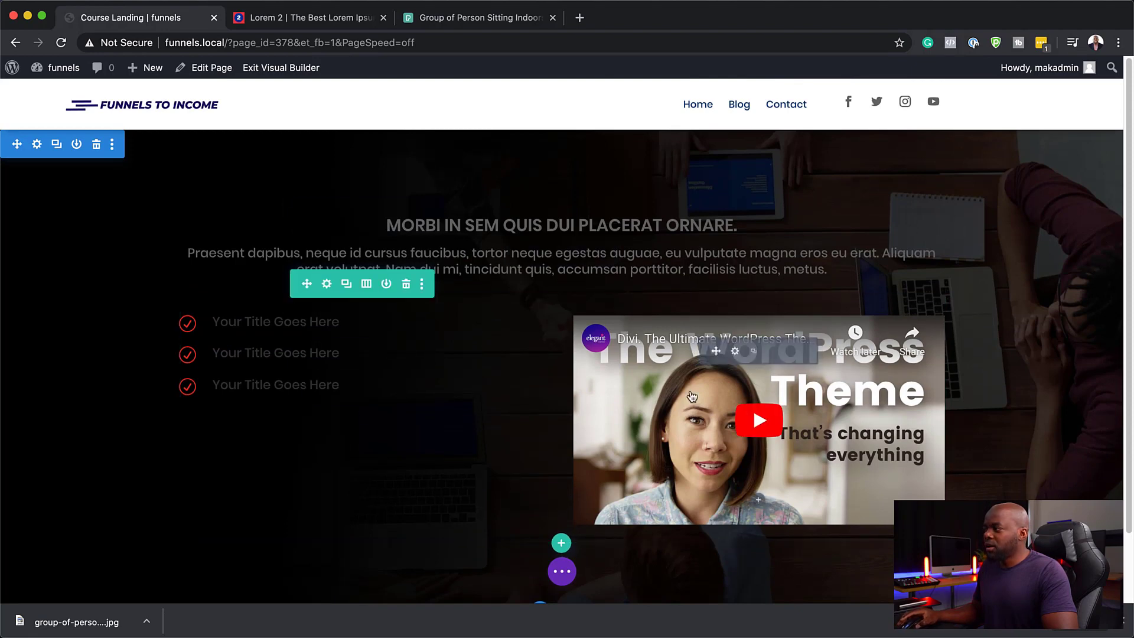
{"action": "left_click", "coordinate": [734, 352]}
{"action": "scroll", "coordinate": [171, 473], "scroll_direction": "down", "scroll_amount": 4}
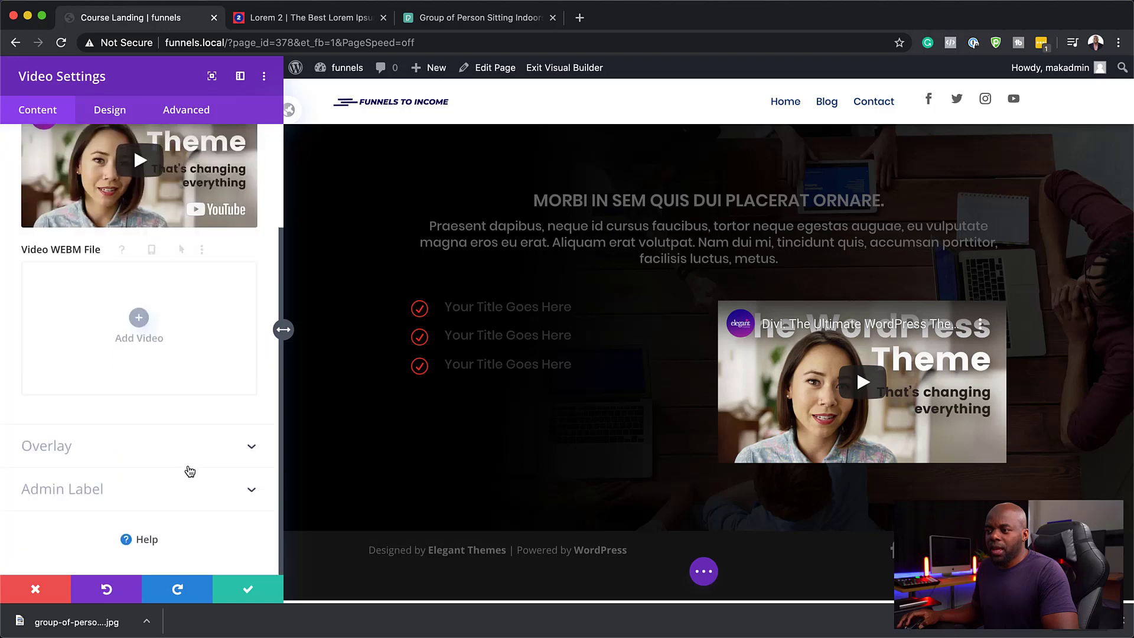
{"action": "left_click", "coordinate": [72, 450]}
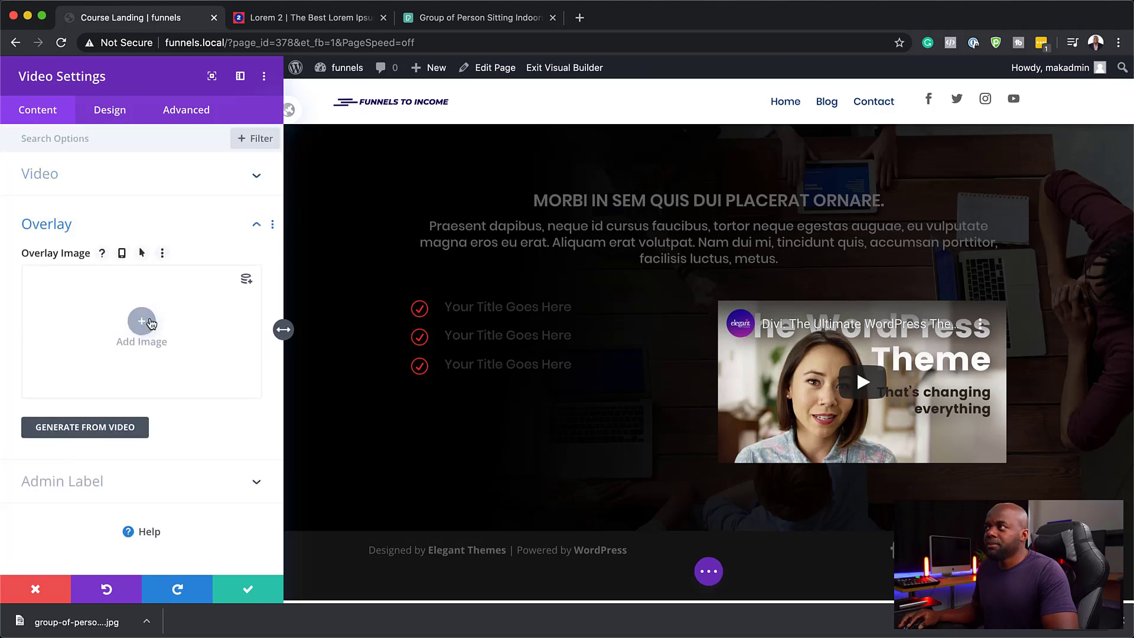
Return to the Pexels search results for "computers" and open the photo of a woman sharing her presentation with colleagues around a laptop
{"action": "left_click", "coordinate": [496, 19]}
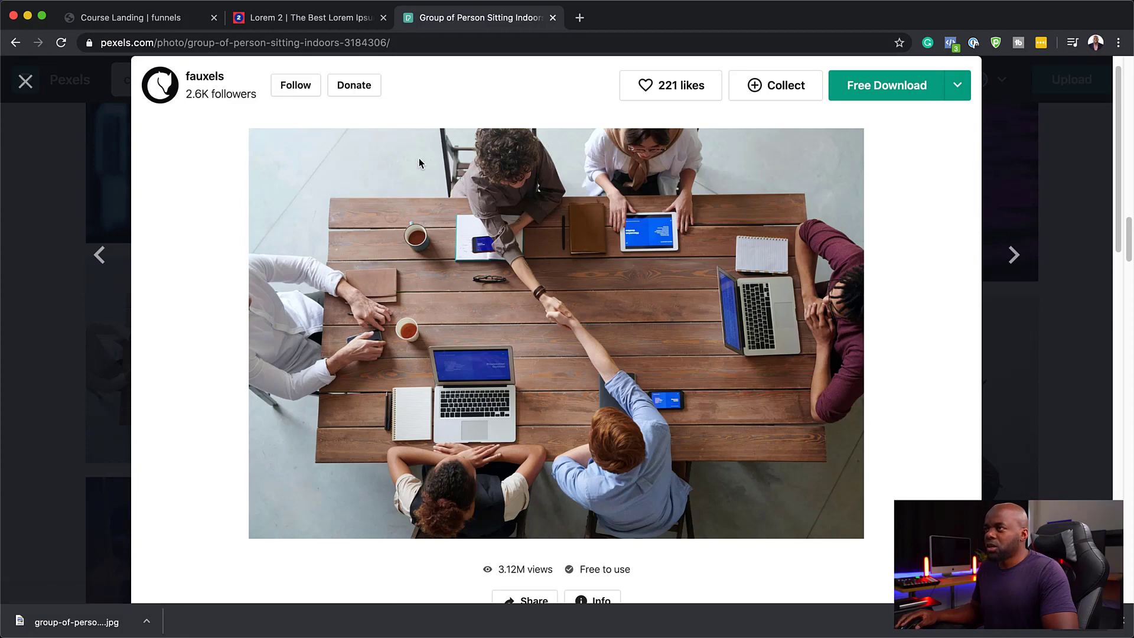
{"action": "left_click", "coordinate": [1014, 147]}
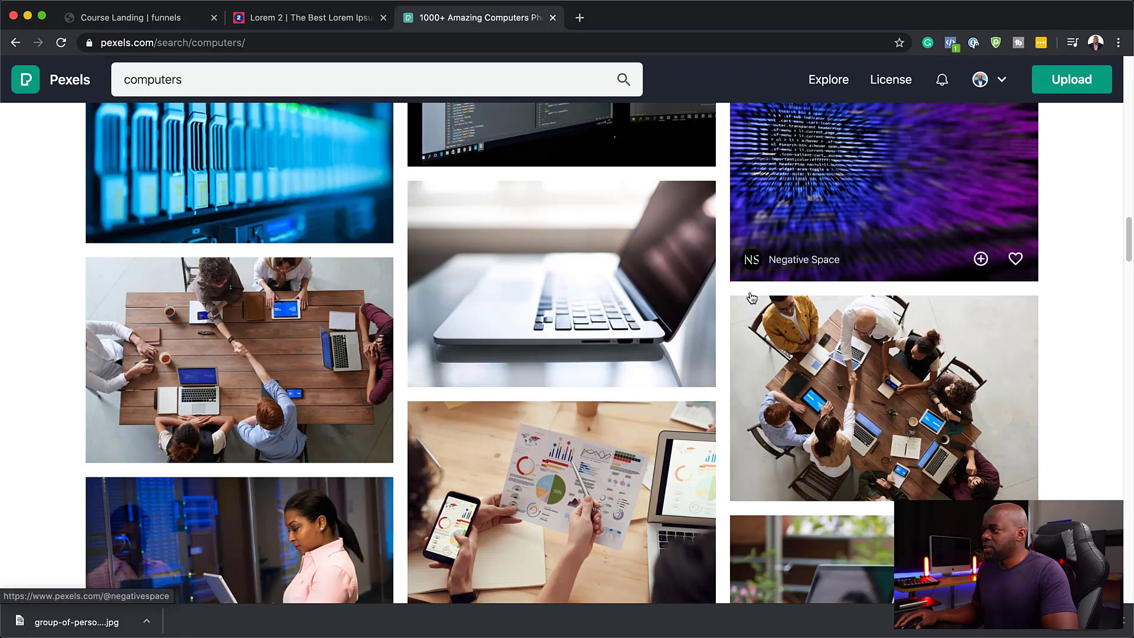
{"action": "scroll", "coordinate": [561, 354], "scroll_direction": "down", "scroll_amount": 3}
{"action": "scroll", "coordinate": [568, 381], "scroll_direction": "down", "scroll_amount": 4}
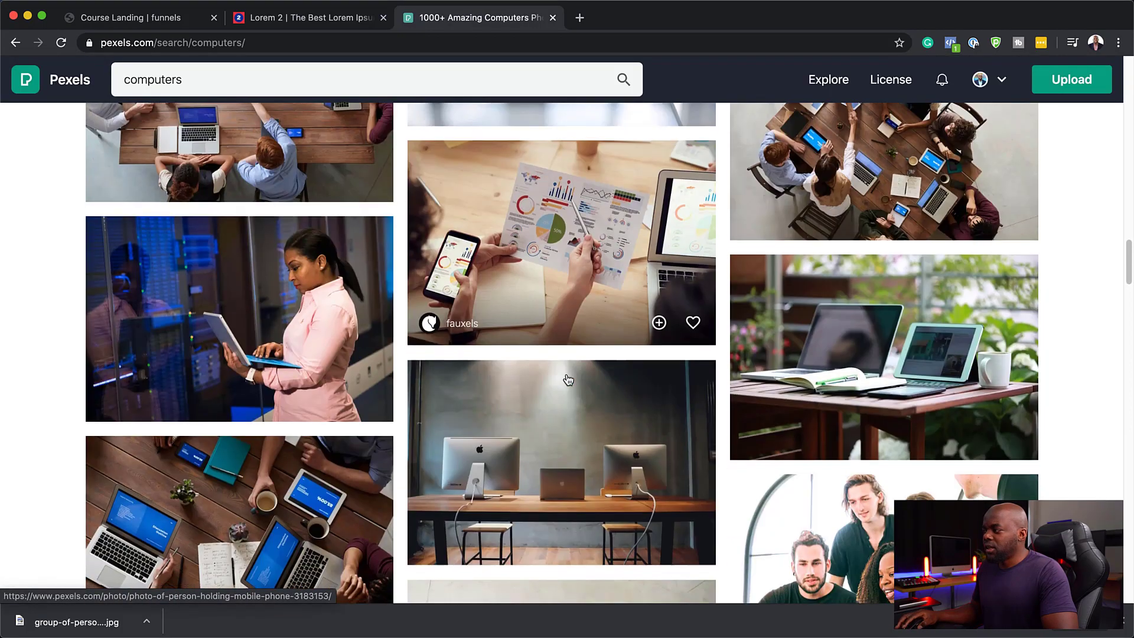
{"action": "scroll", "coordinate": [568, 380], "scroll_direction": "down", "scroll_amount": 3}
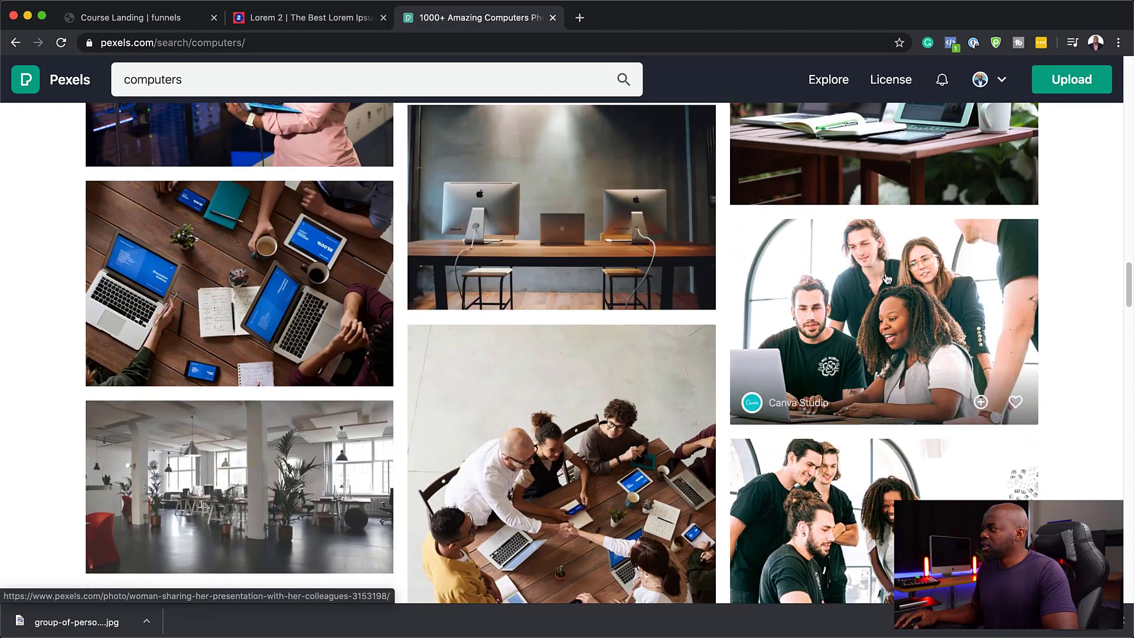
{"action": "left_click", "coordinate": [890, 254]}
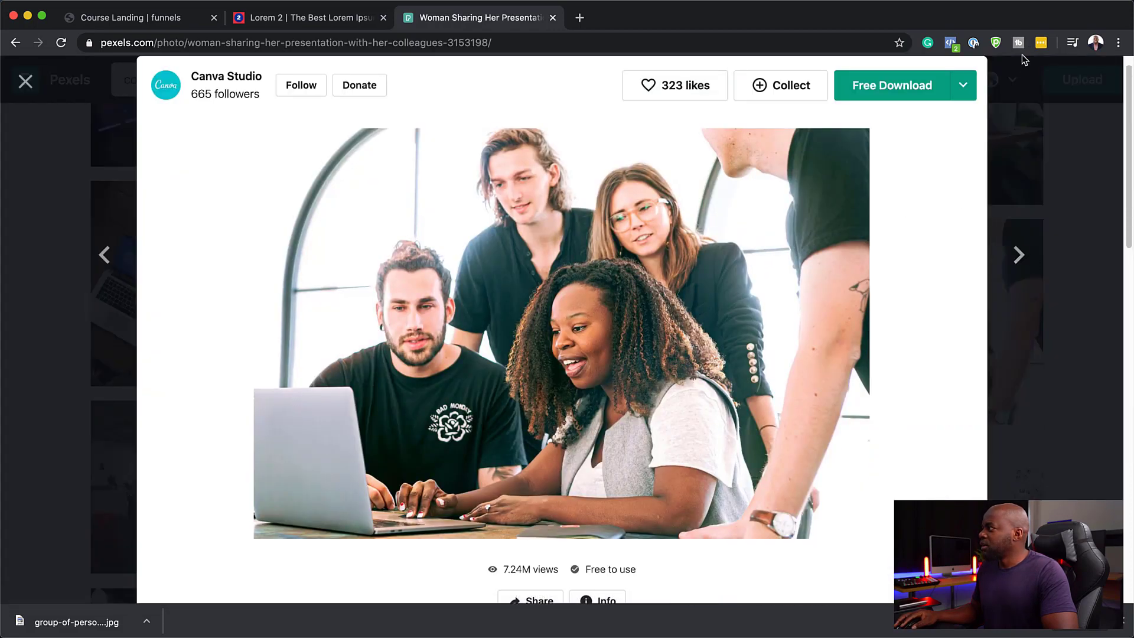
Download the photo of the woman and her colleagues in Medium size (1280 x 853)
{"action": "left_click", "coordinate": [964, 87]}
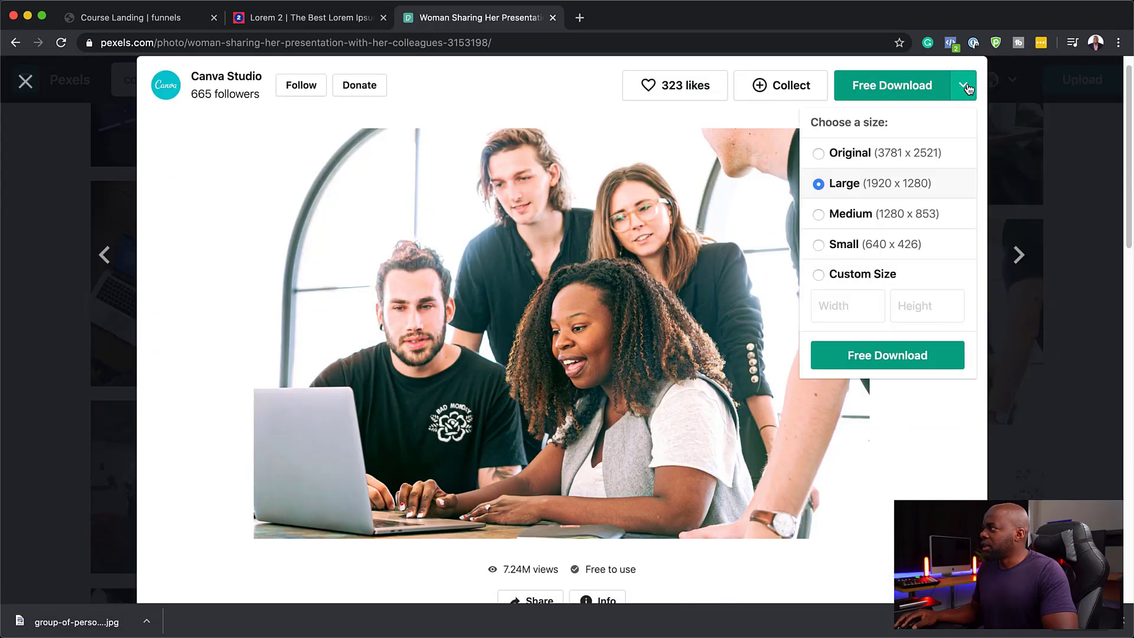
{"action": "left_click", "coordinate": [819, 215]}
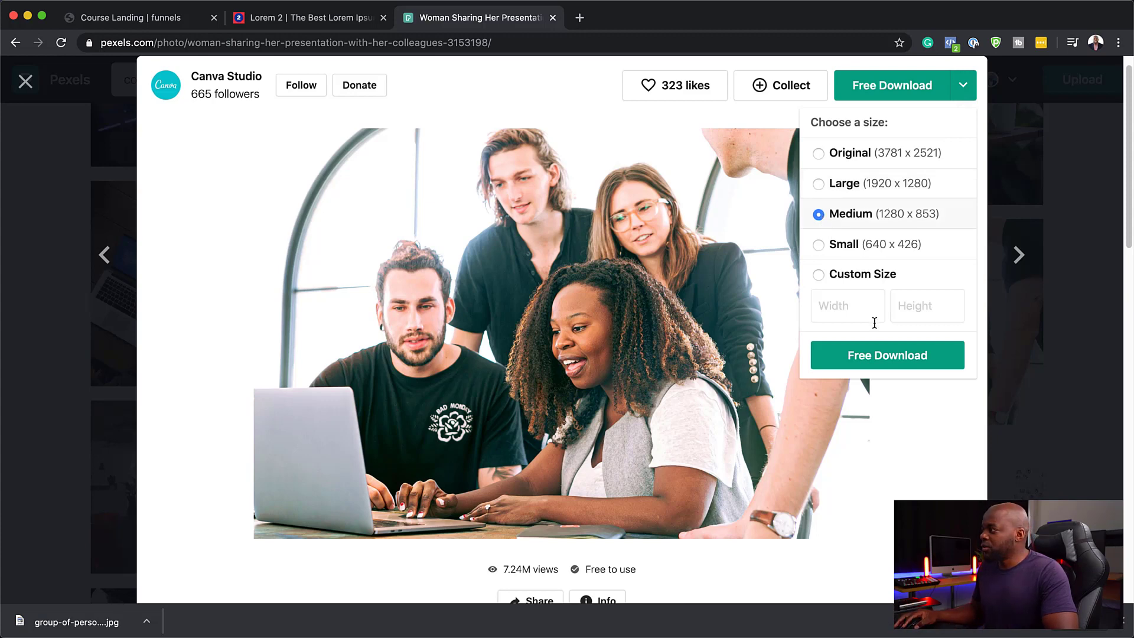
{"action": "left_click", "coordinate": [890, 358]}
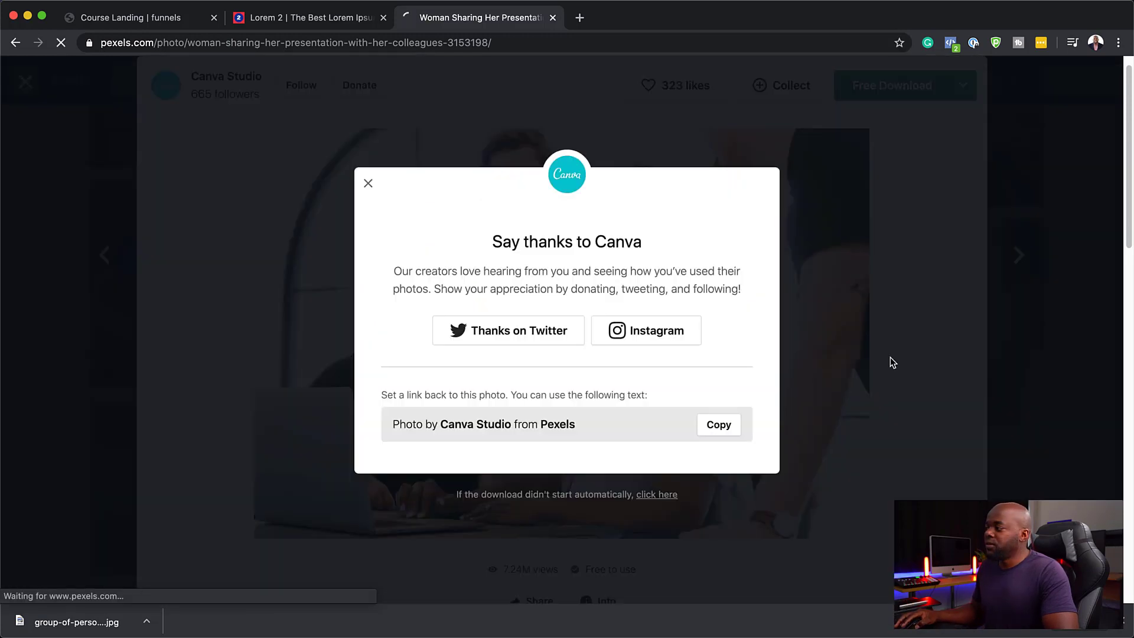
Return to the Course Landing page and upload woman-sharing-her-presentation-with-her-colleagues-3153198.jpg from Downloads as the video's overlay image
{"action": "left_click", "coordinate": [121, 17]}
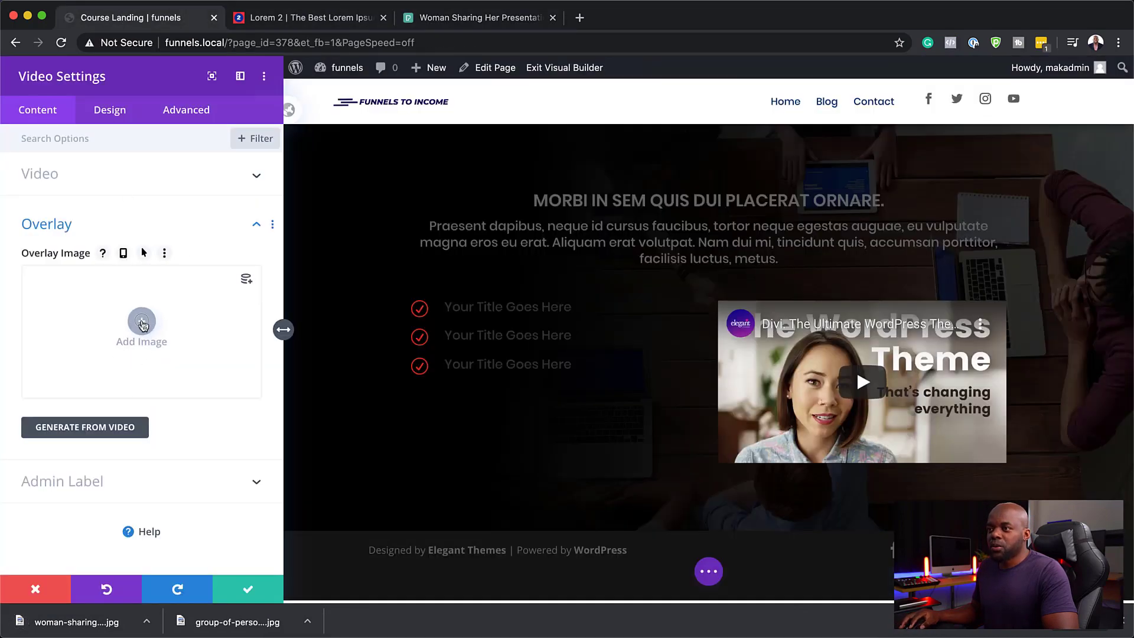
{"action": "left_click", "coordinate": [142, 324]}
{"action": "left_click", "coordinate": [217, 125]}
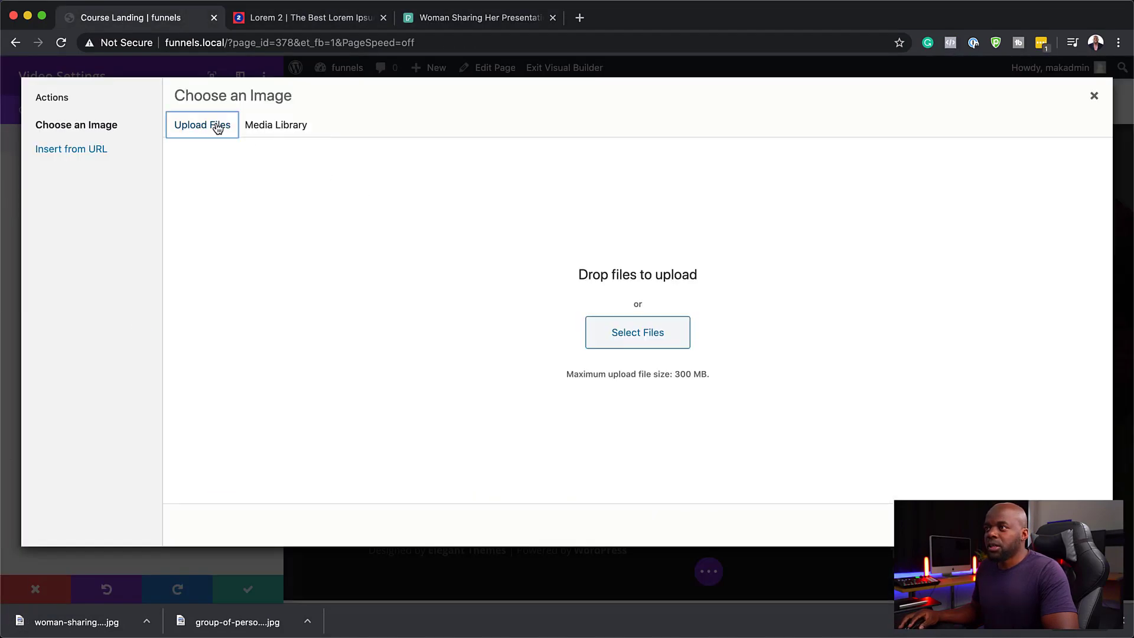
{"action": "left_click", "coordinate": [647, 345]}
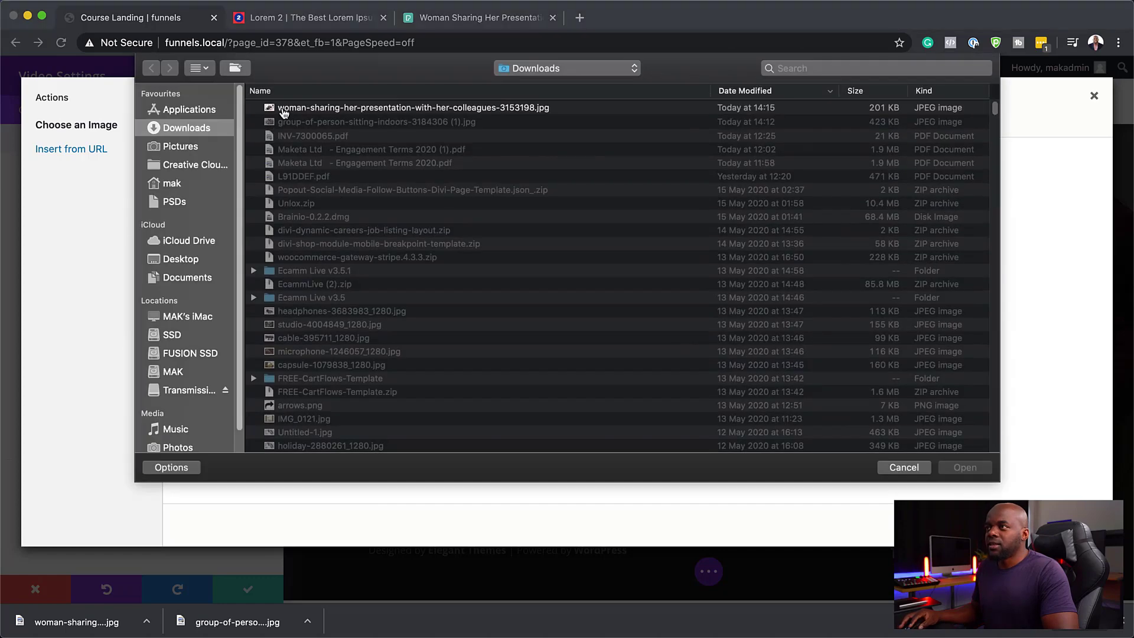
{"action": "left_click", "coordinate": [284, 108]}
{"action": "double_click", "coordinate": [285, 107]}
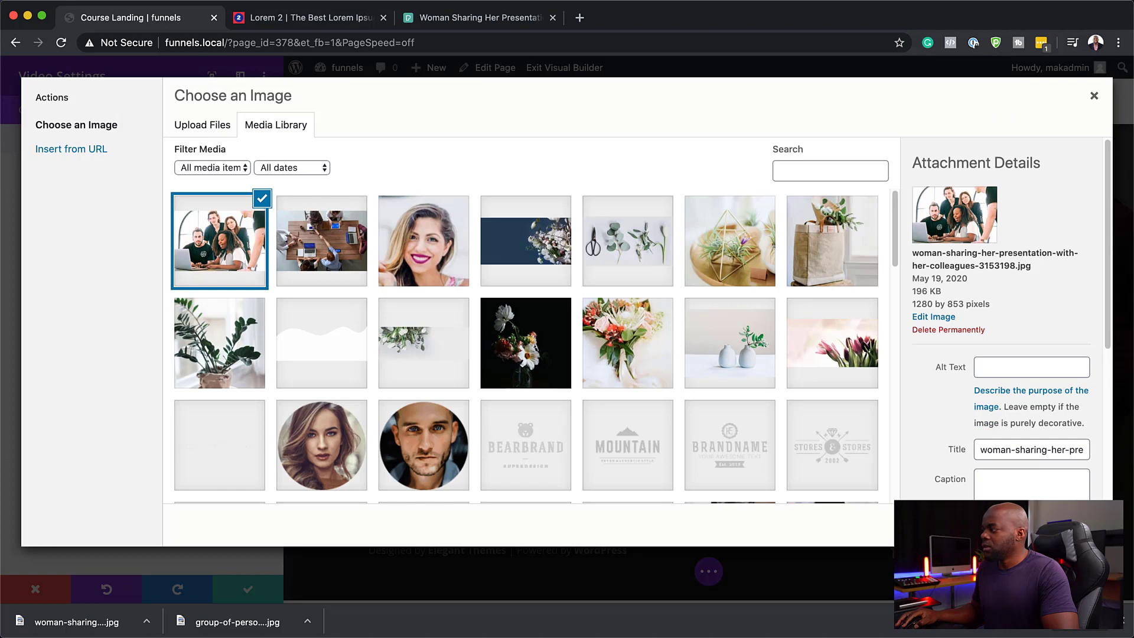
{"action": "left_click", "coordinate": [1057, 524]}
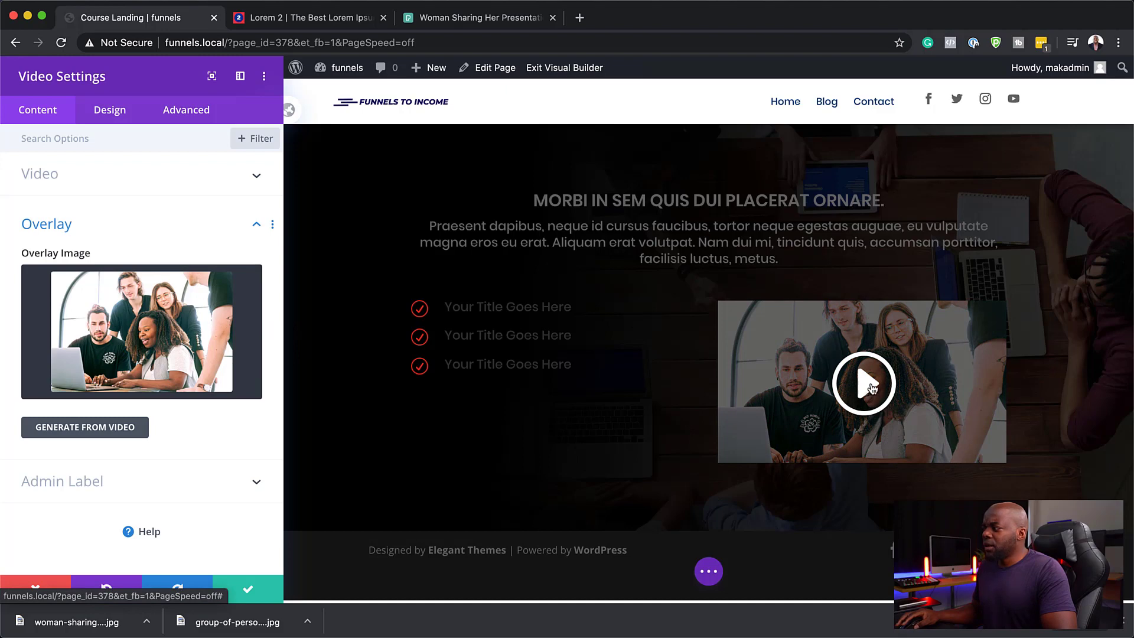
Enable a custom play icon size for the video, set it to 52px, and save the module settings
{"action": "left_click", "coordinate": [116, 115]}
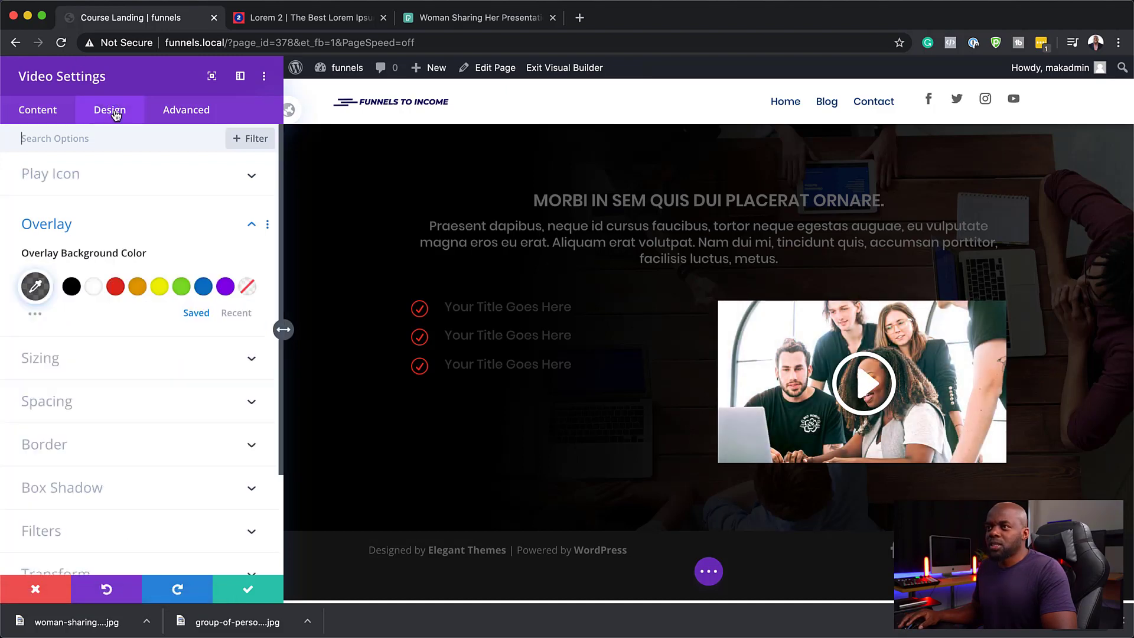
{"action": "left_click", "coordinate": [65, 175]}
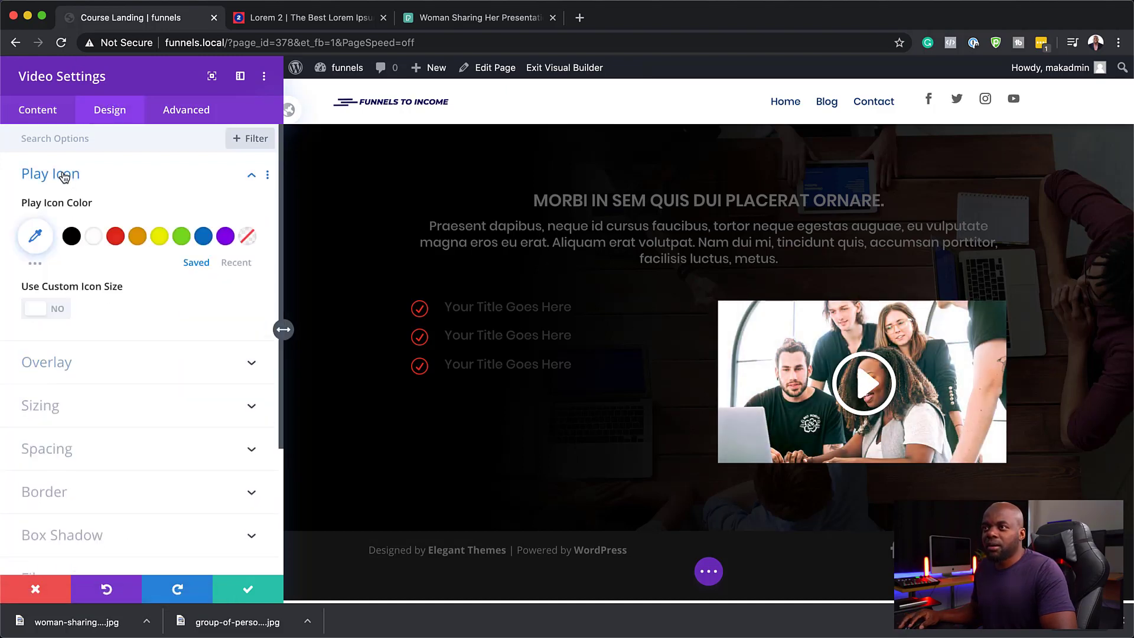
{"action": "left_click", "coordinate": [58, 314]}
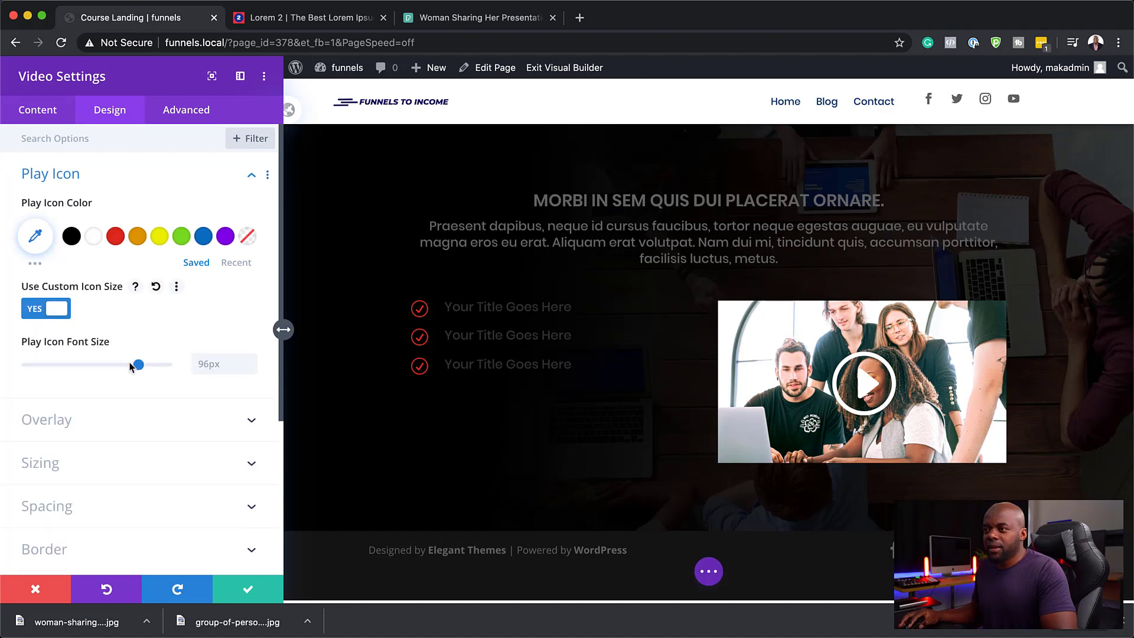
{"action": "left_click_drag", "start_coordinate": [131, 366], "coordinate": [88, 370]}
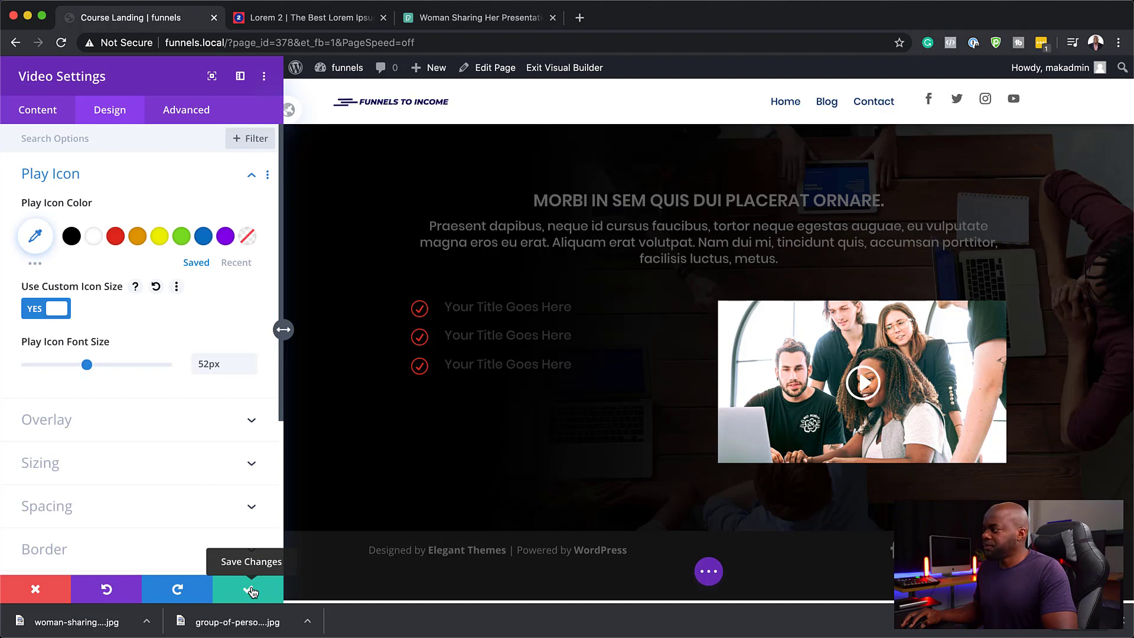
{"action": "left_click", "coordinate": [252, 591]}
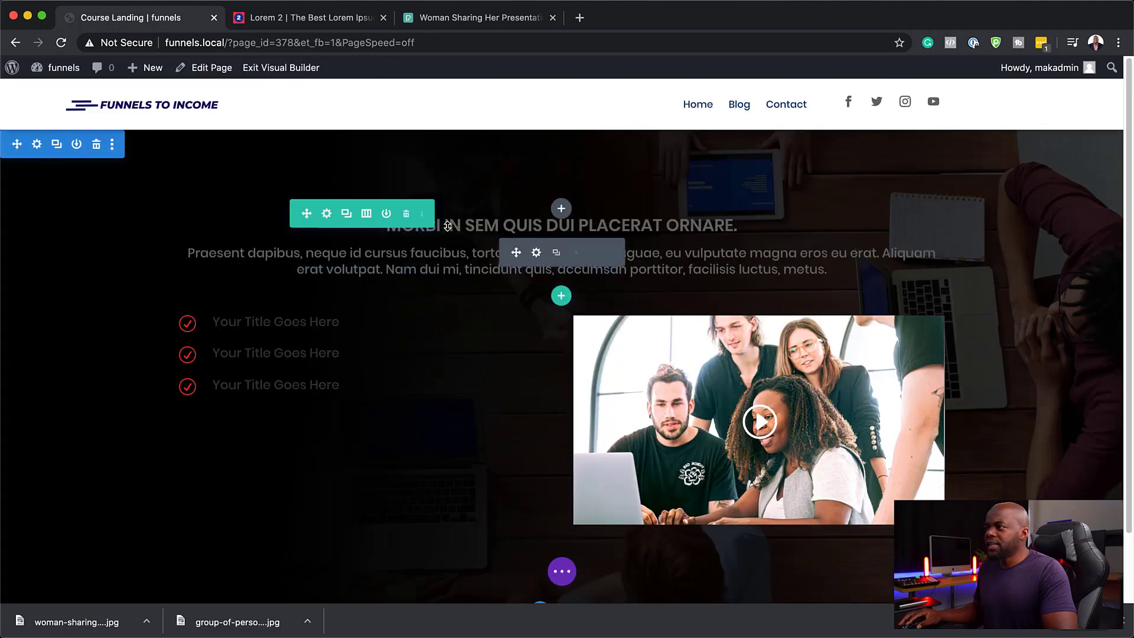
Style the "Morbi in sem quis dui placerat ornare." heading text as white, Bold, 29px, and save the changes
{"action": "left_click", "coordinate": [536, 254]}
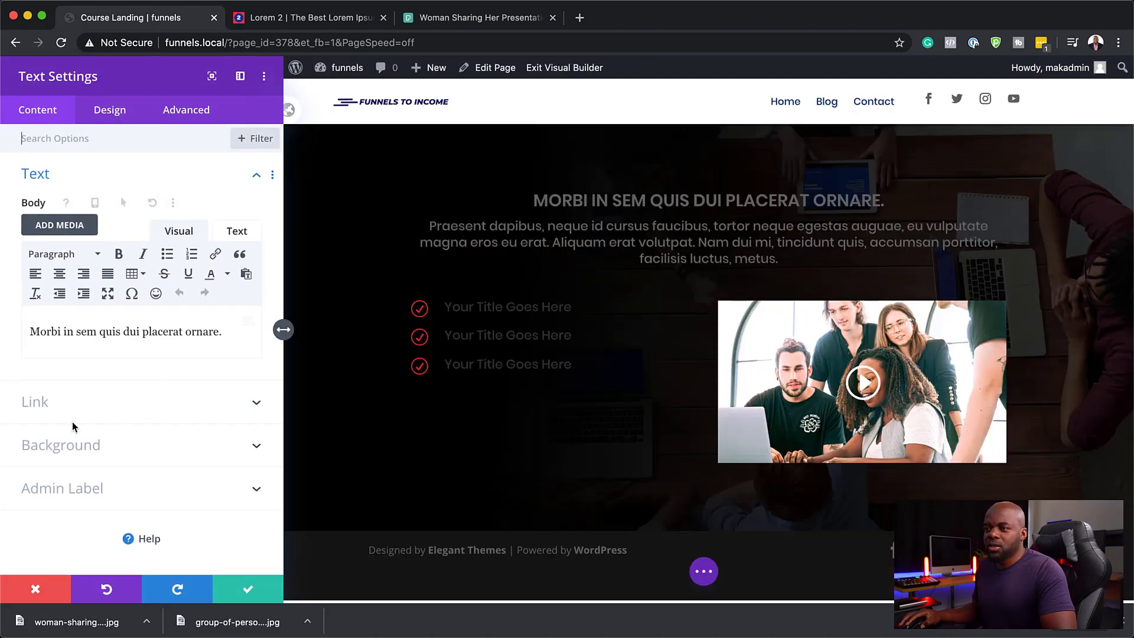
{"action": "left_click", "coordinate": [121, 115]}
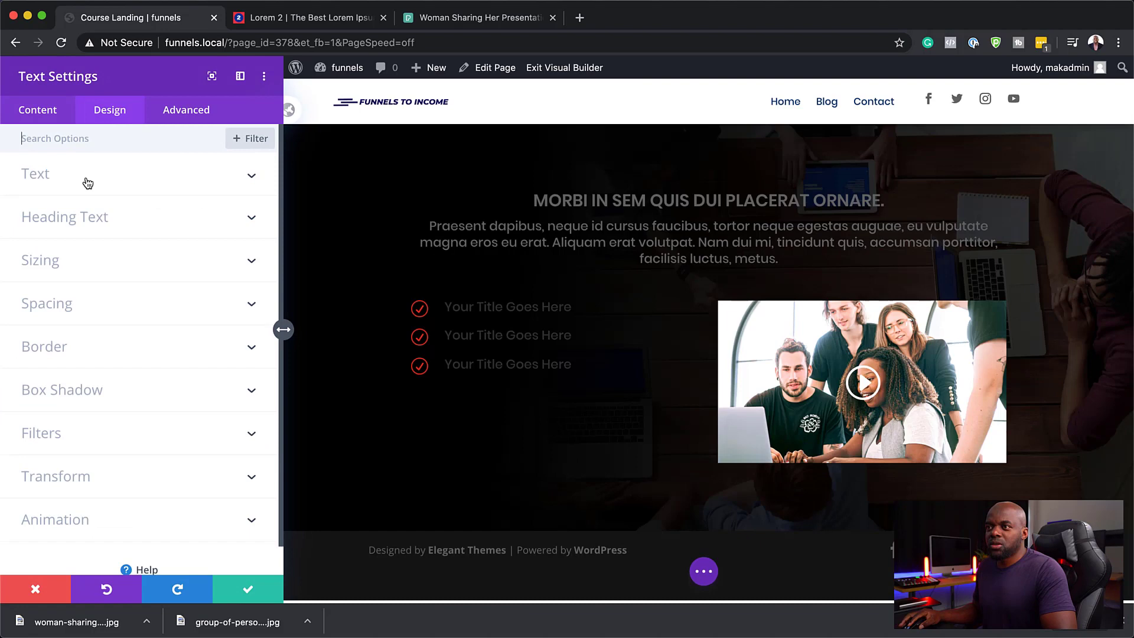
{"action": "left_click", "coordinate": [52, 172]}
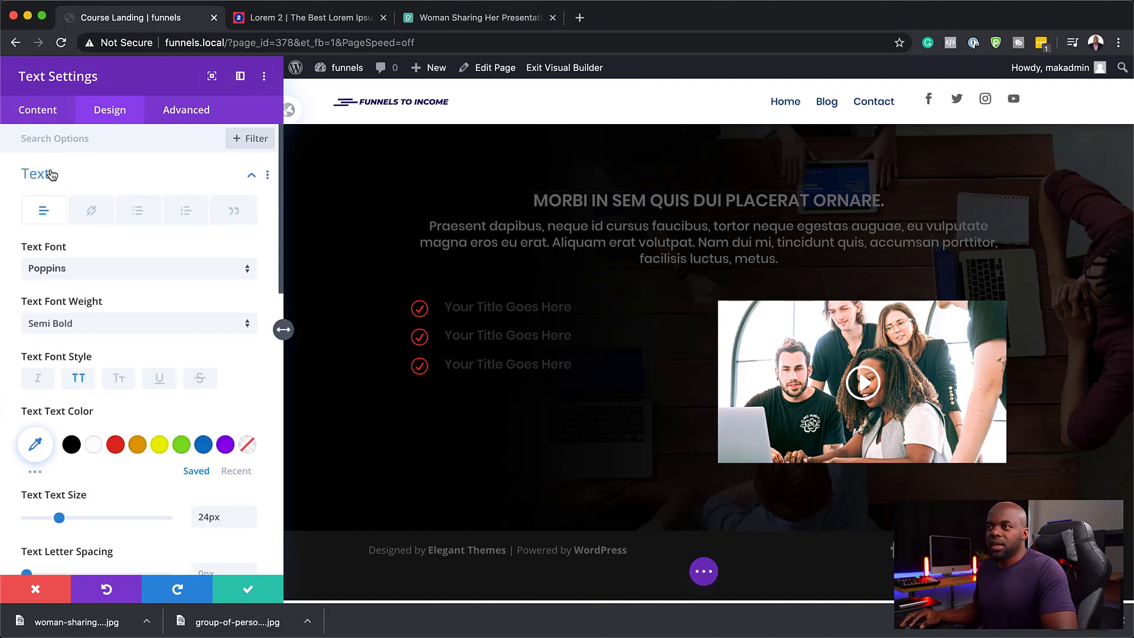
{"action": "left_click", "coordinate": [93, 444]}
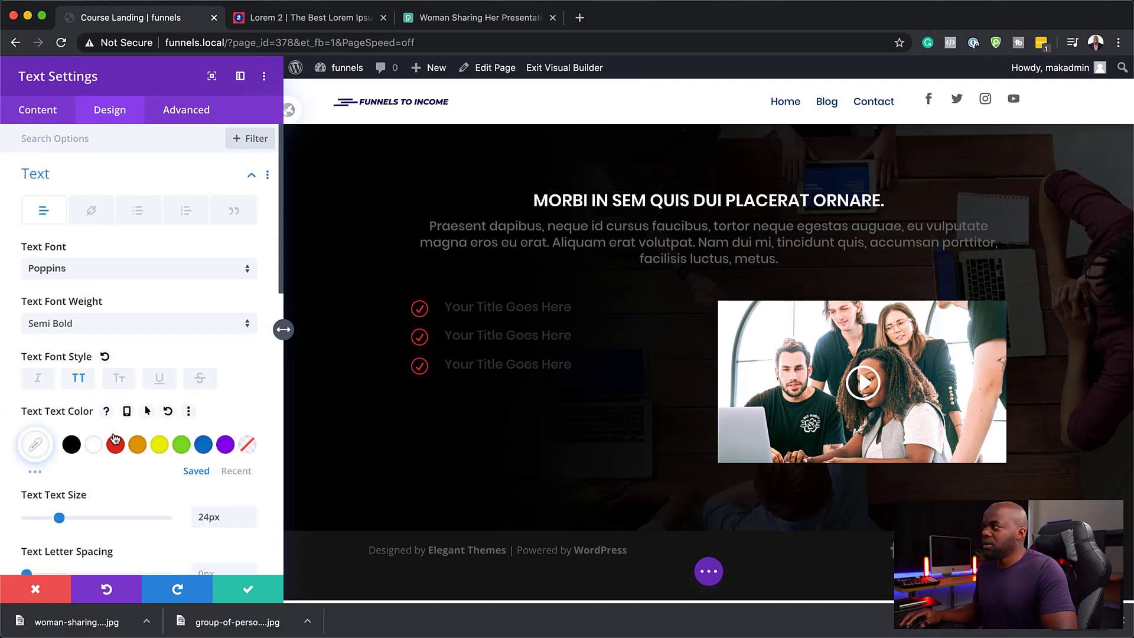
{"action": "left_click_drag", "start_coordinate": [59, 518], "coordinate": [66, 519]}
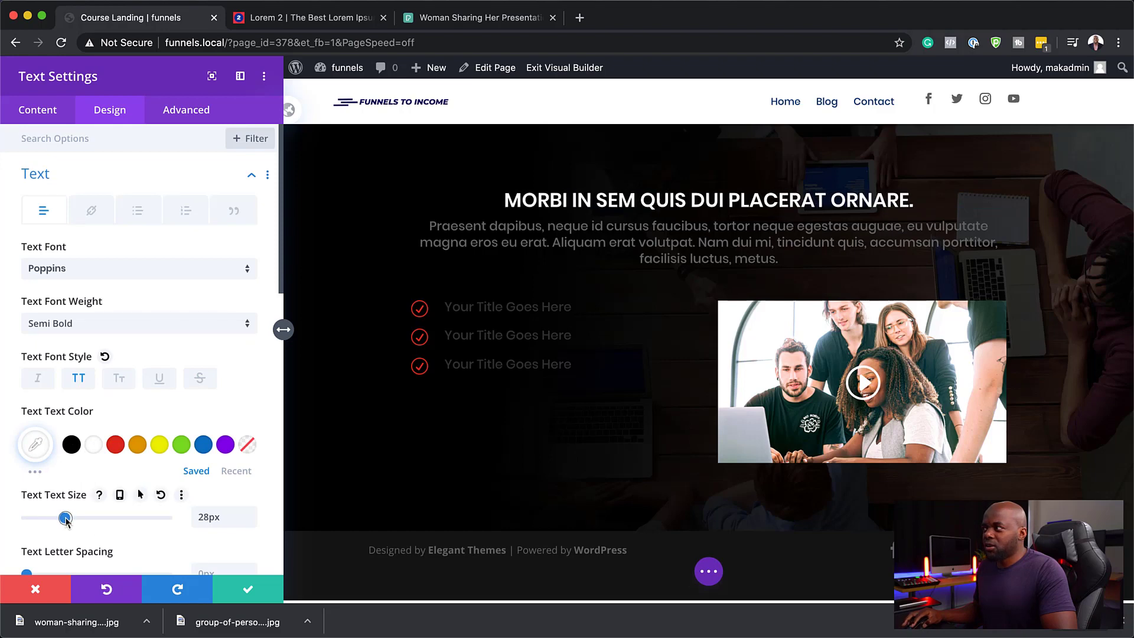
{"action": "left_click", "coordinate": [96, 324]}
{"action": "left_click", "coordinate": [92, 469]}
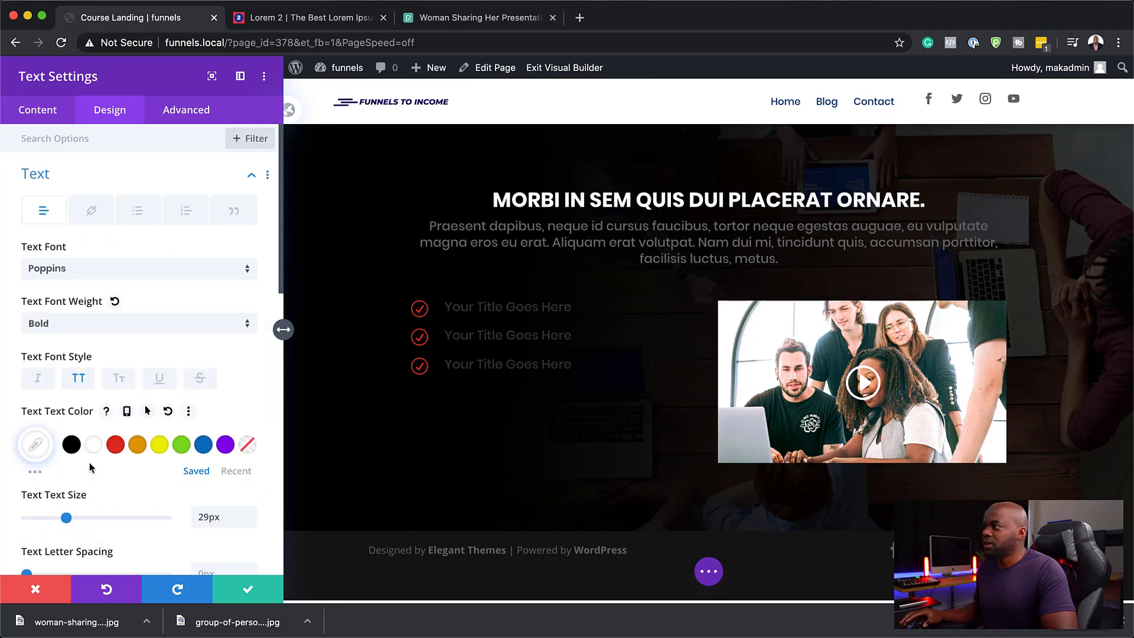
{"action": "left_click", "coordinate": [248, 589]}
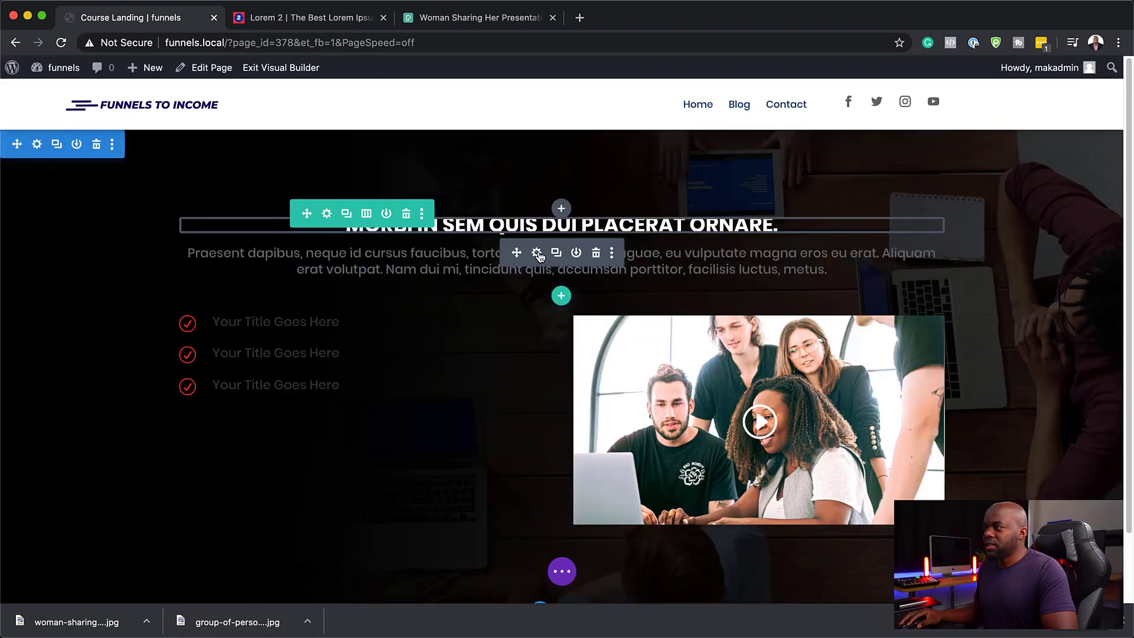
{"action": "left_click", "coordinate": [536, 253]}
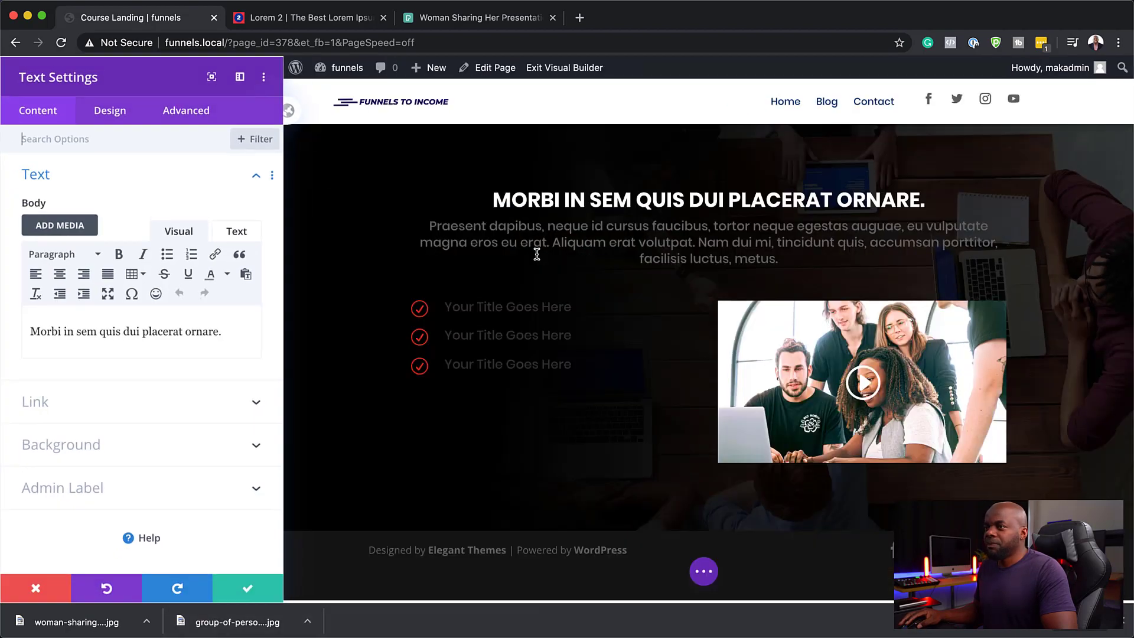
{"action": "left_click", "coordinate": [118, 114]}
{"action": "left_click", "coordinate": [47, 177]}
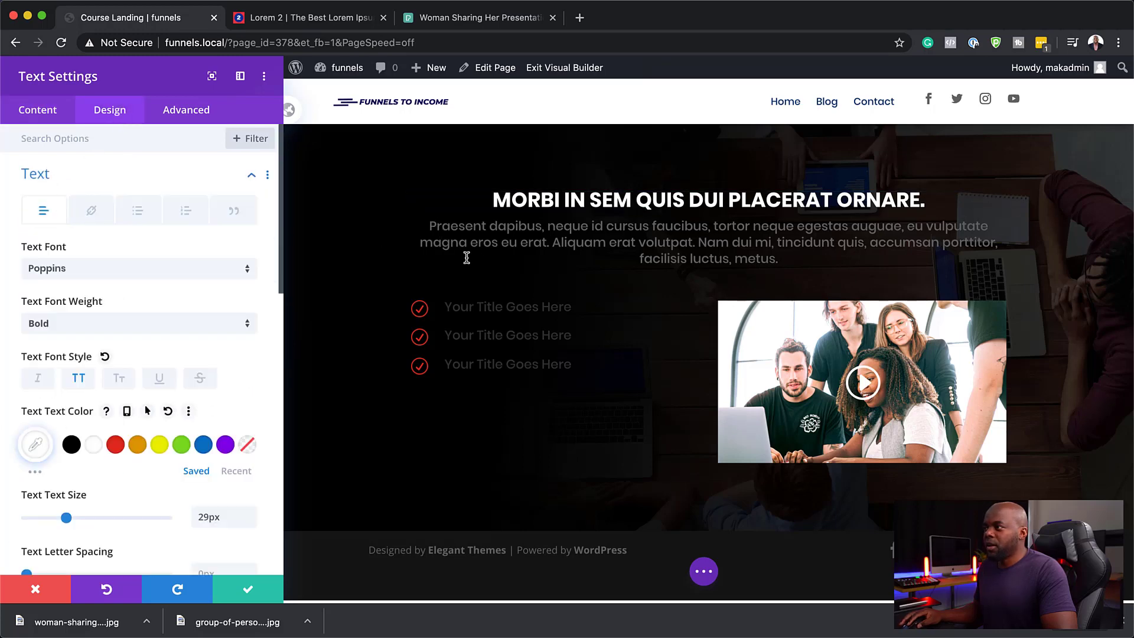
{"action": "left_click", "coordinate": [248, 589]}
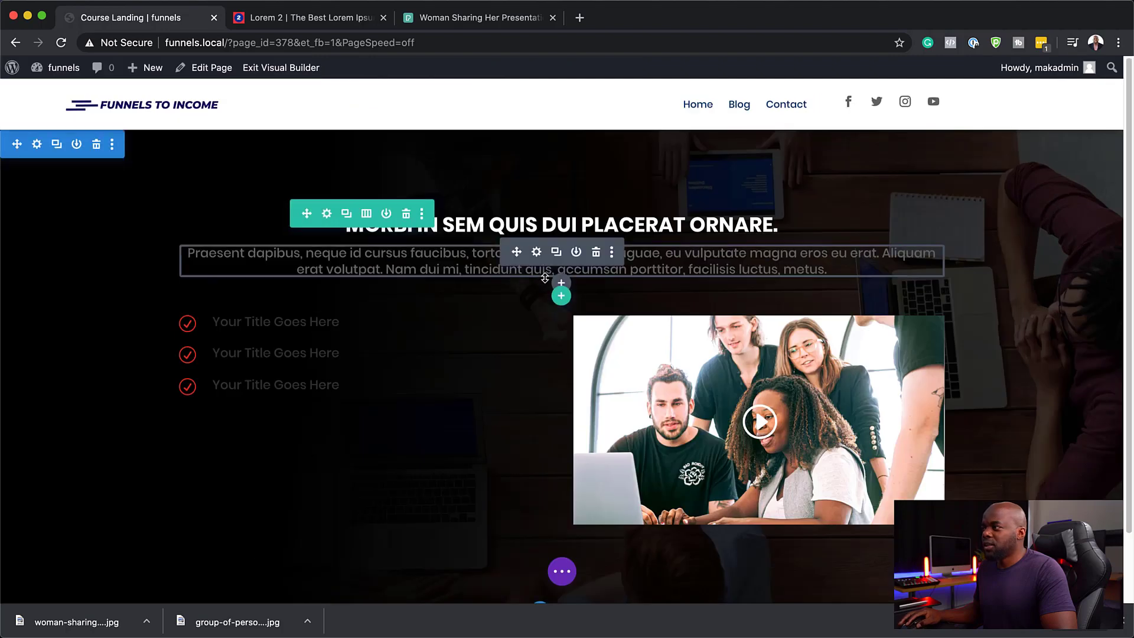
Set the paragraph text below the heading to white with a 1.8em line height and save it
{"action": "left_click", "coordinate": [537, 254]}
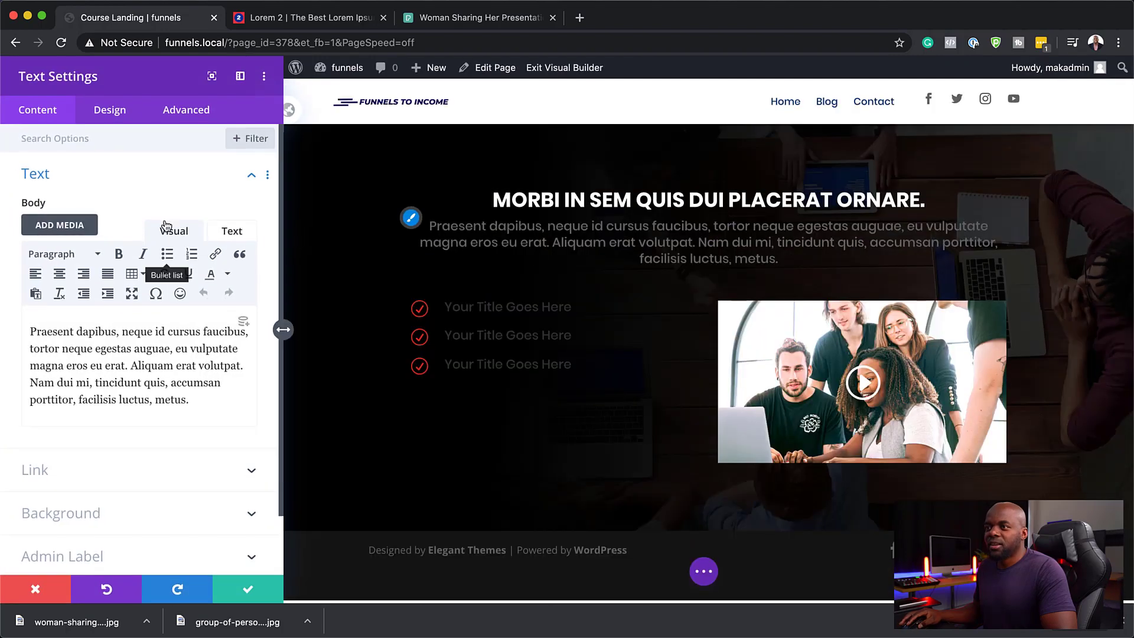
{"action": "left_click", "coordinate": [110, 110]}
{"action": "left_click", "coordinate": [36, 175]}
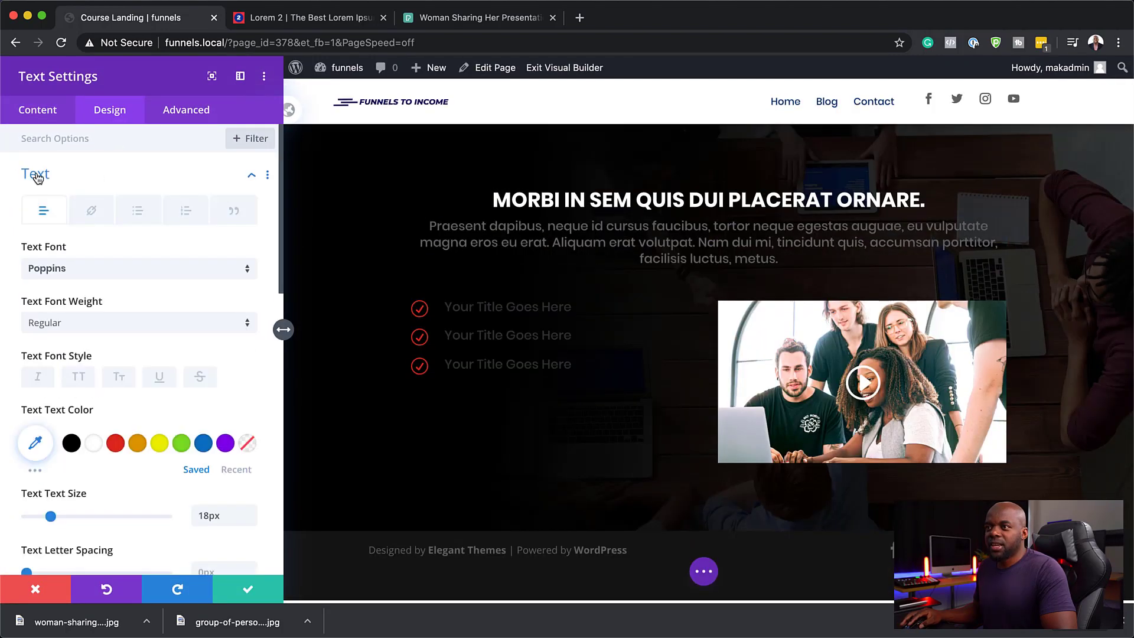
{"action": "left_click", "coordinate": [94, 443]}
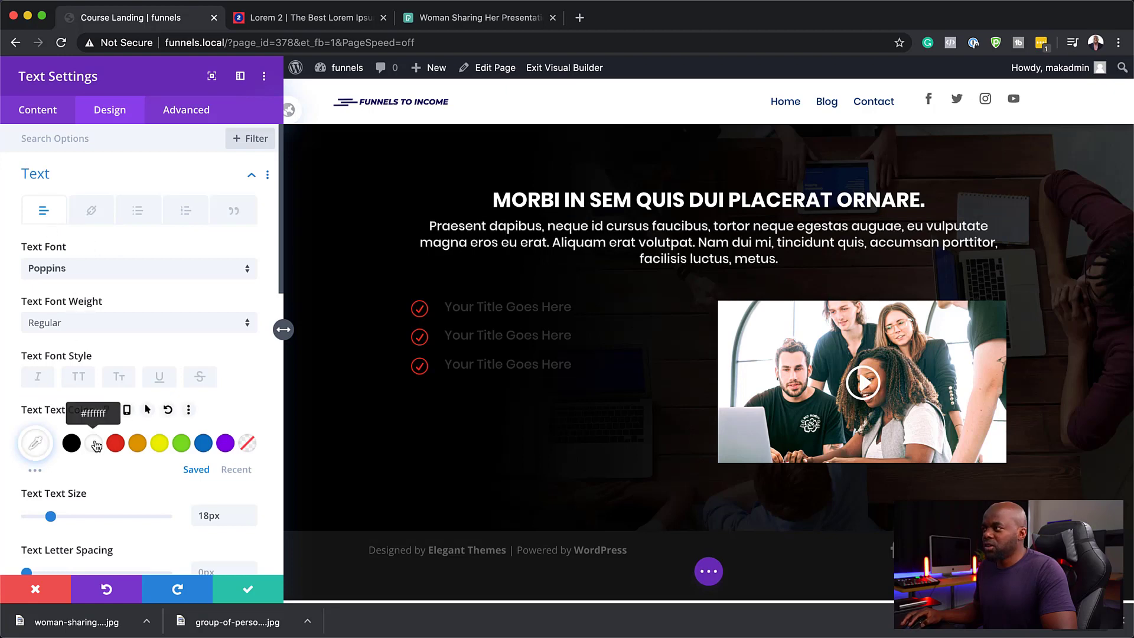
{"action": "scroll", "coordinate": [171, 499], "scroll_direction": "down", "scroll_amount": 5}
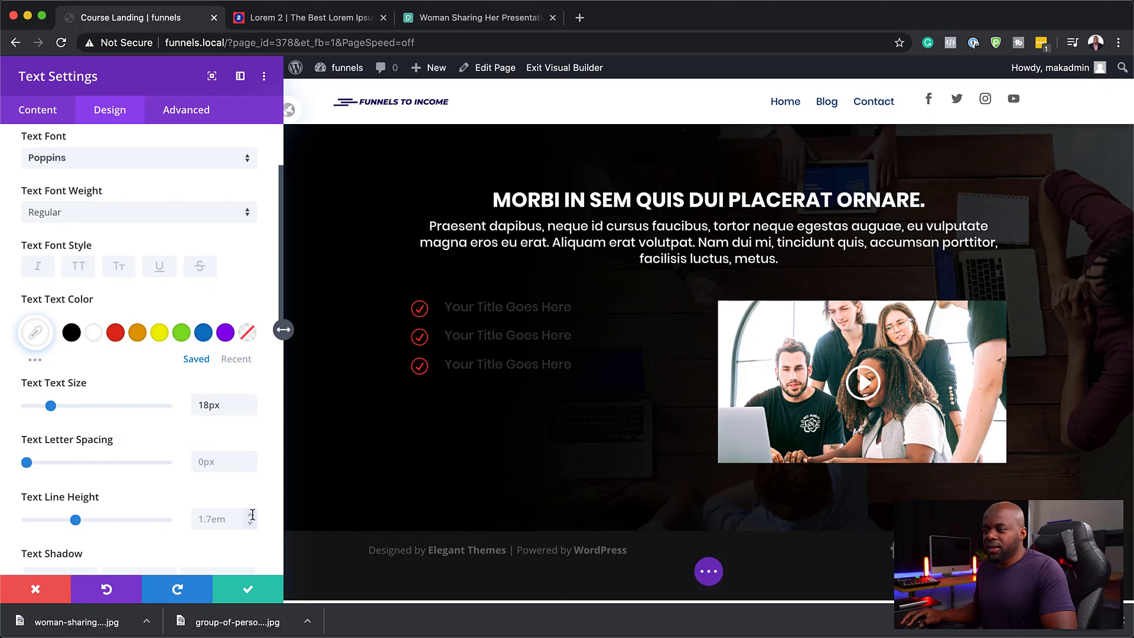
{"action": "left_click", "coordinate": [251, 514]}
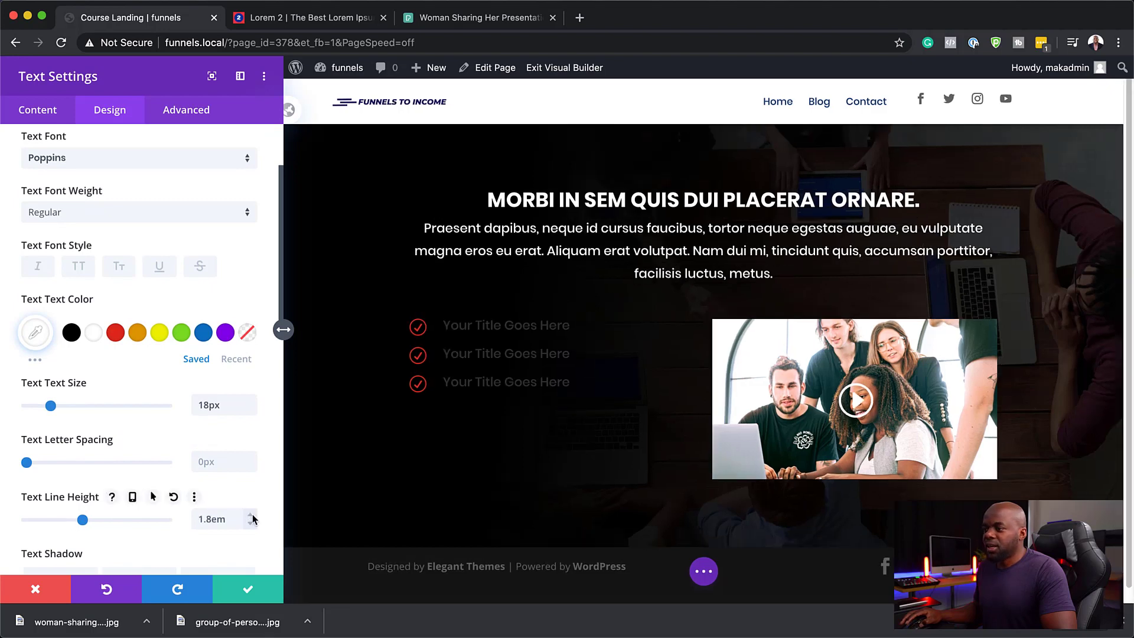
{"action": "left_click", "coordinate": [250, 590]}
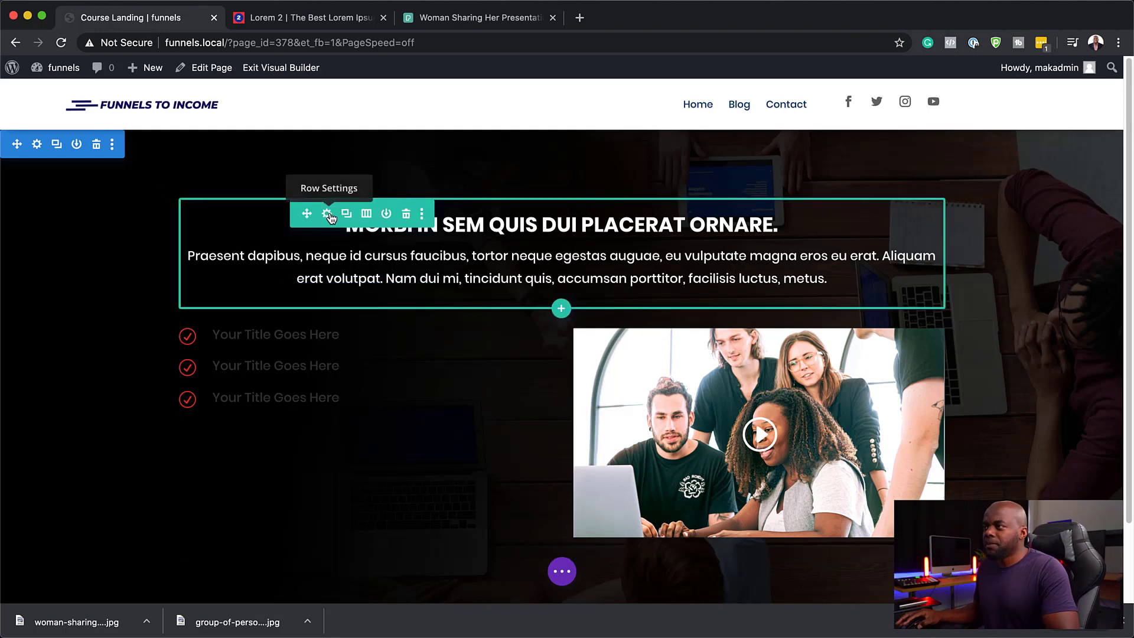
Set the heading row's width to 64% with centered row alignment and save the row settings
{"action": "left_click", "coordinate": [328, 214]}
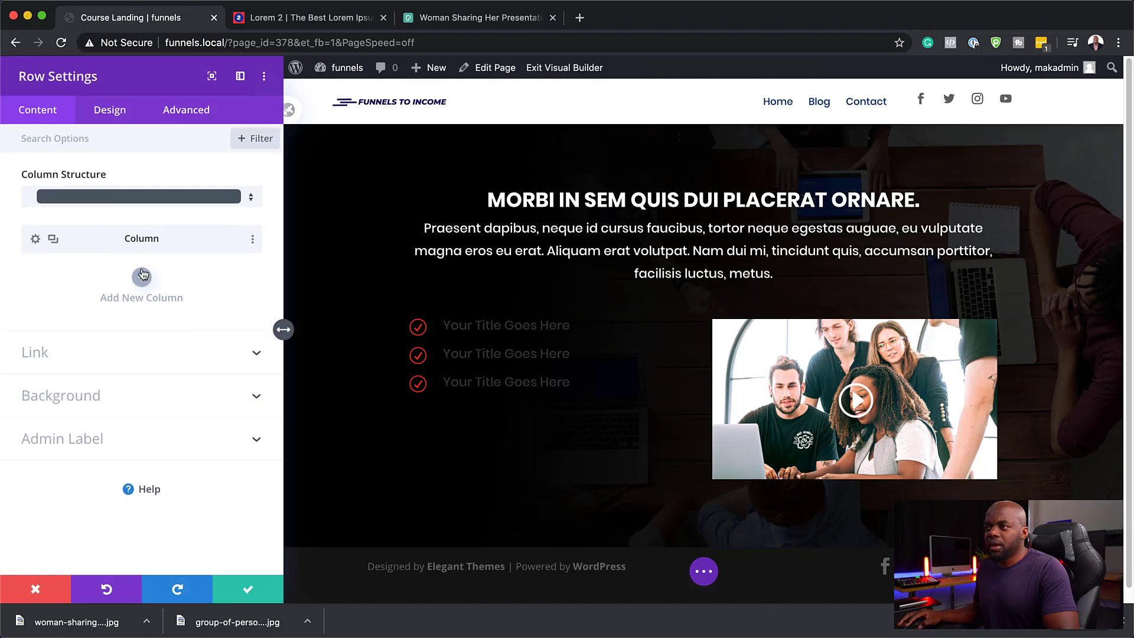
{"action": "left_click", "coordinate": [118, 116]}
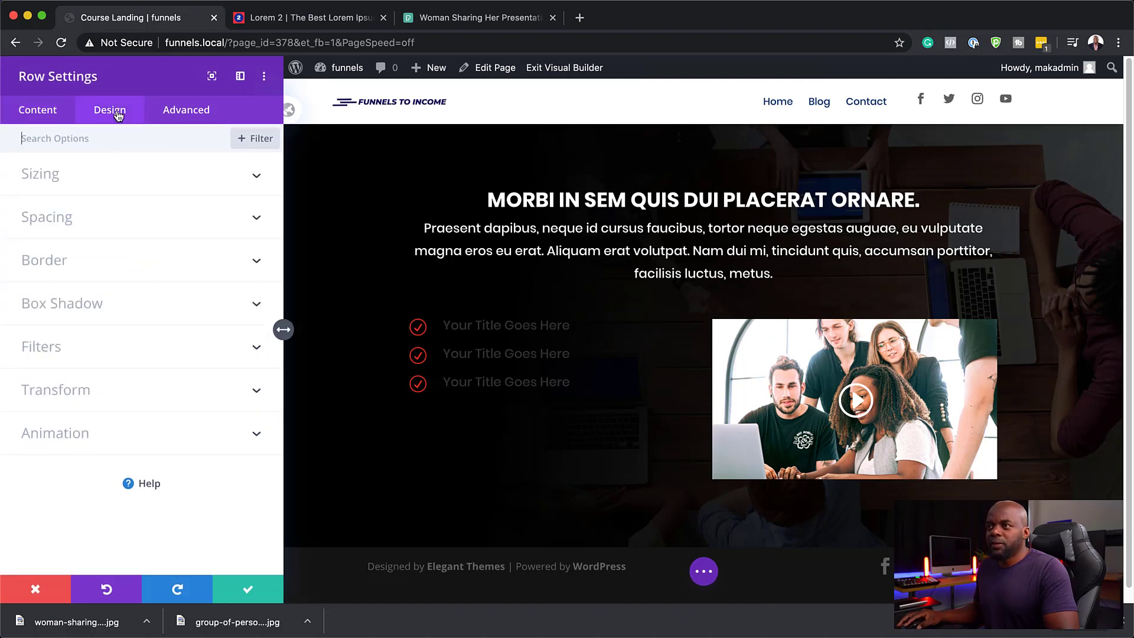
{"action": "left_click", "coordinate": [61, 178]}
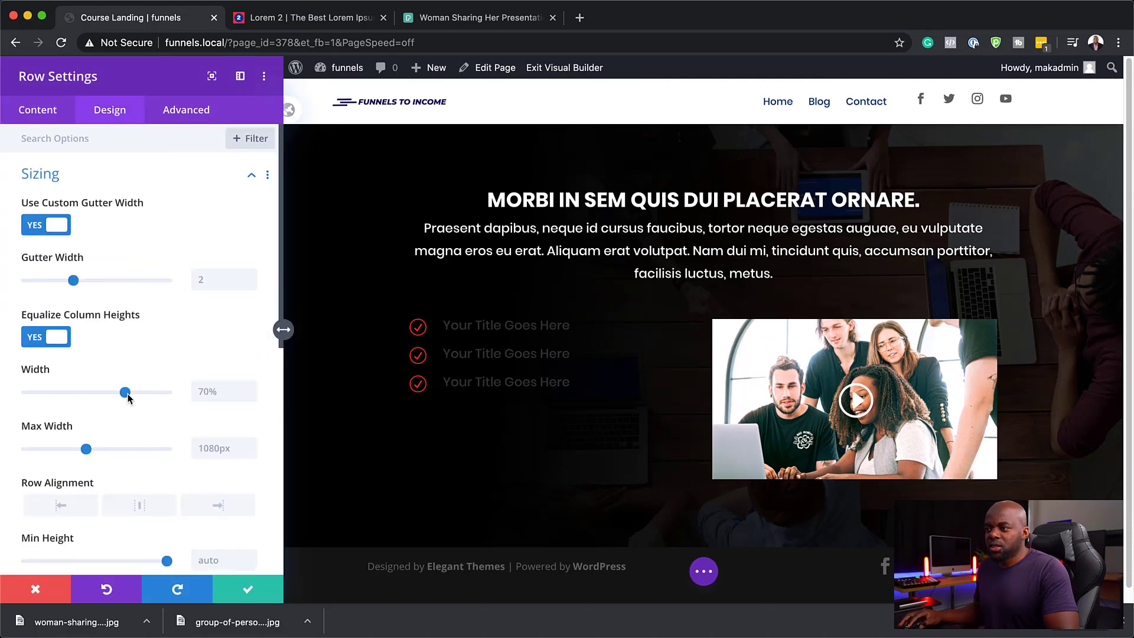
{"action": "left_click_drag", "start_coordinate": [127, 396], "coordinate": [117, 398]}
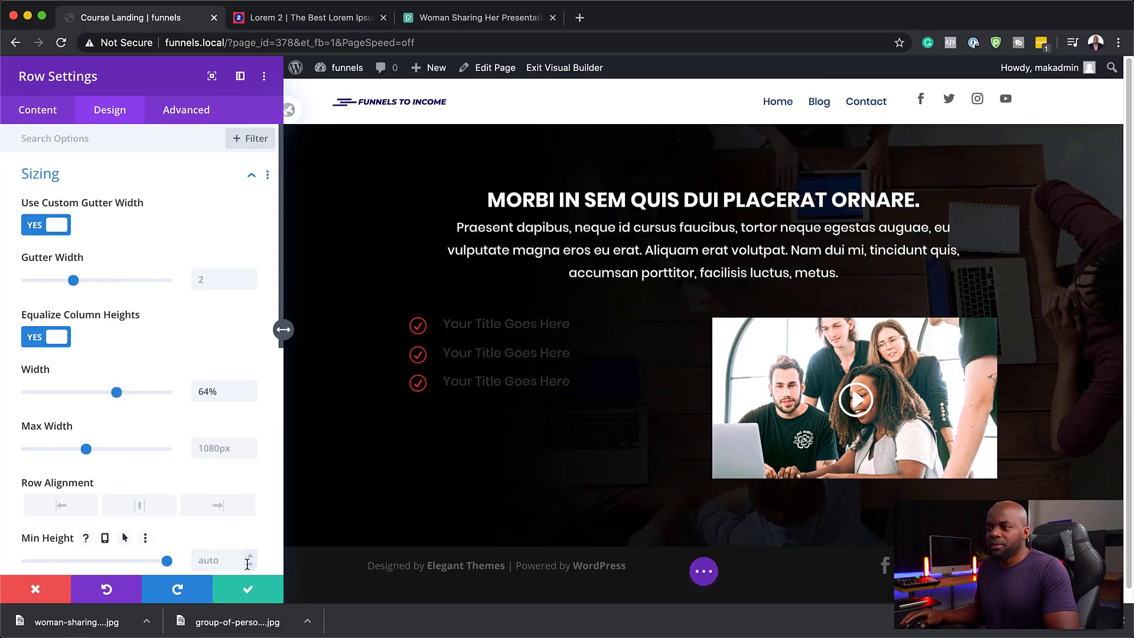
{"action": "left_click", "coordinate": [141, 508]}
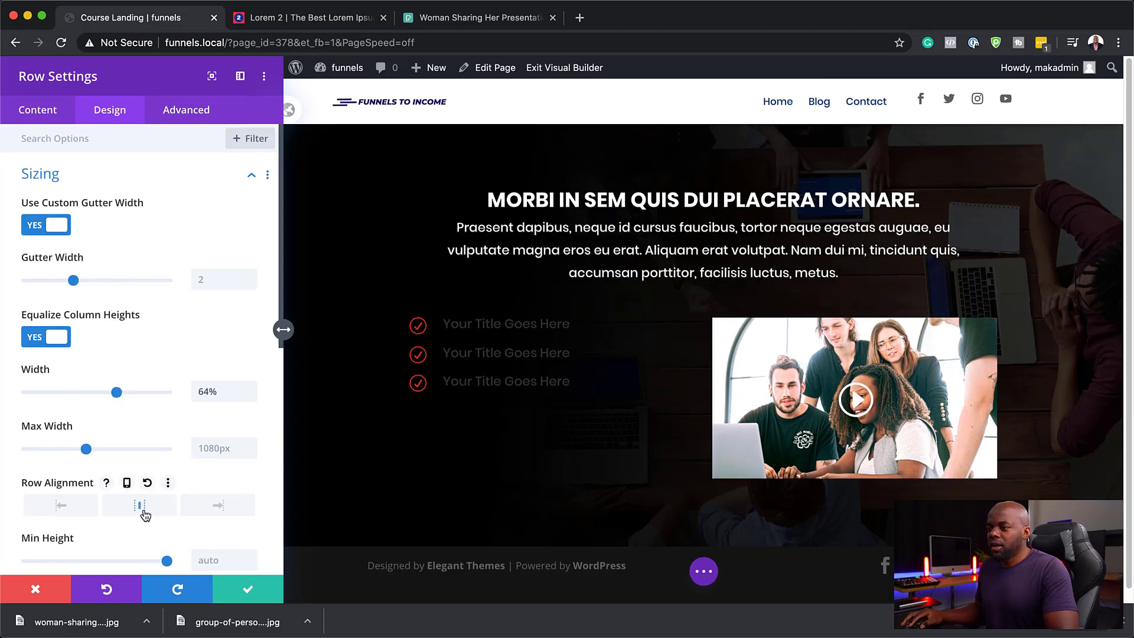
{"action": "left_click", "coordinate": [248, 589]}
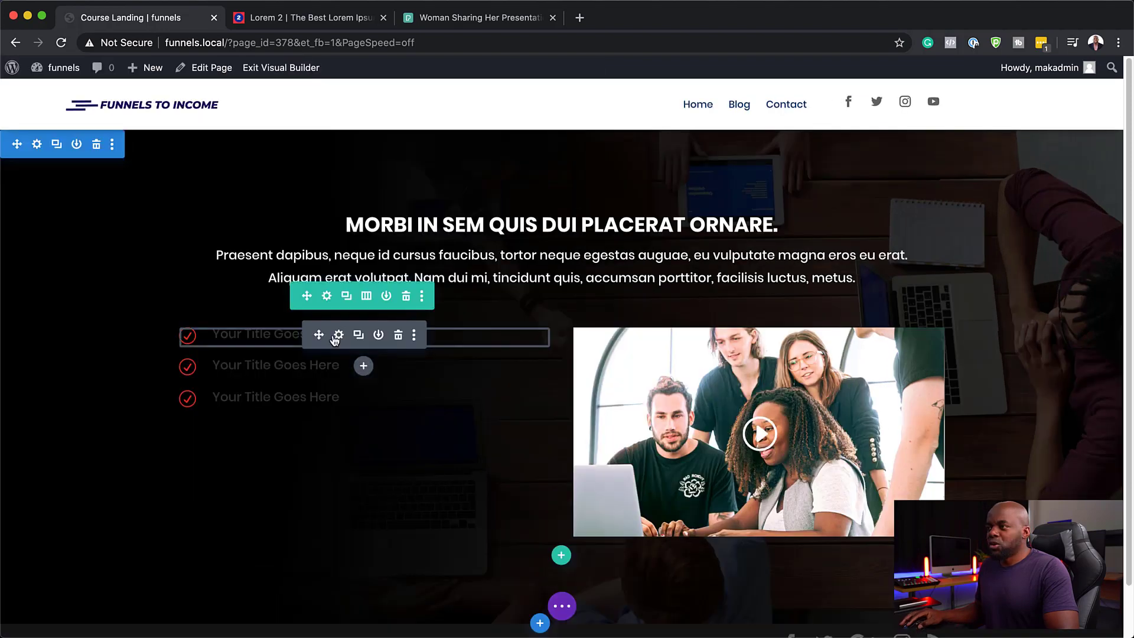
Set the width of the row holding the blurbs and video to 64% and save the row settings
{"action": "left_click", "coordinate": [327, 295]}
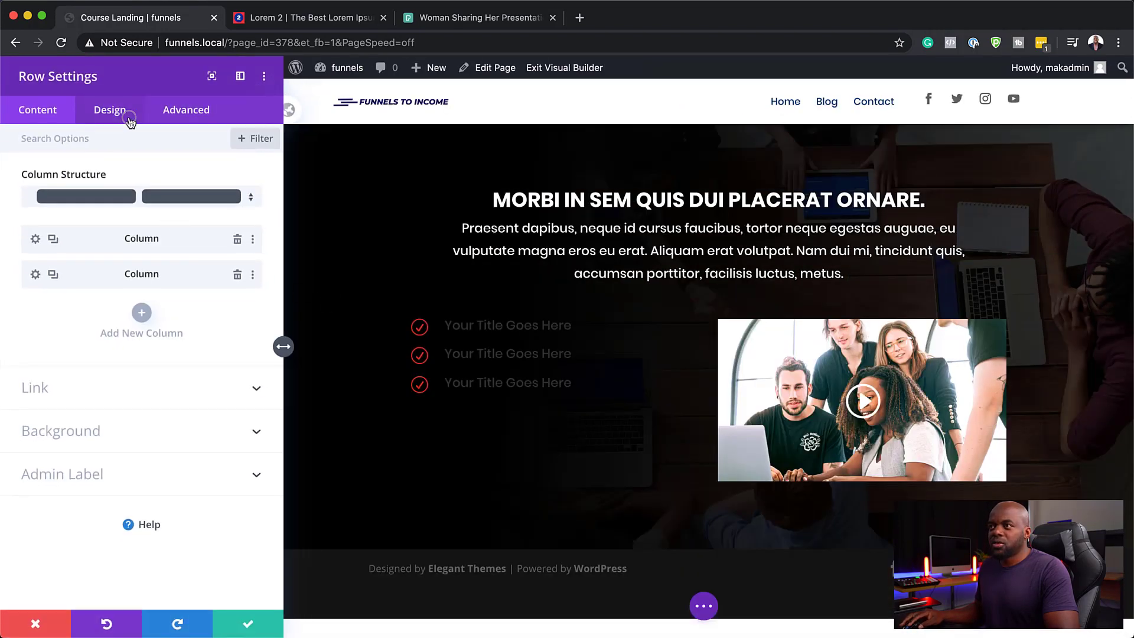
{"action": "left_click", "coordinate": [126, 116]}
{"action": "left_click", "coordinate": [56, 177]}
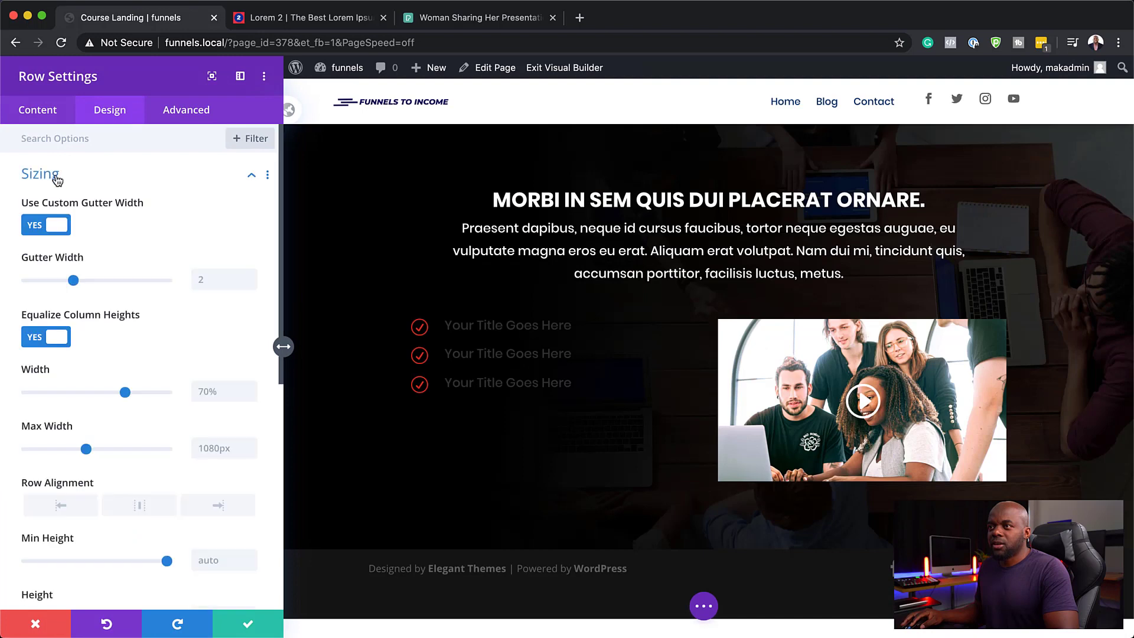
{"action": "left_click_drag", "start_coordinate": [125, 397], "coordinate": [117, 398]}
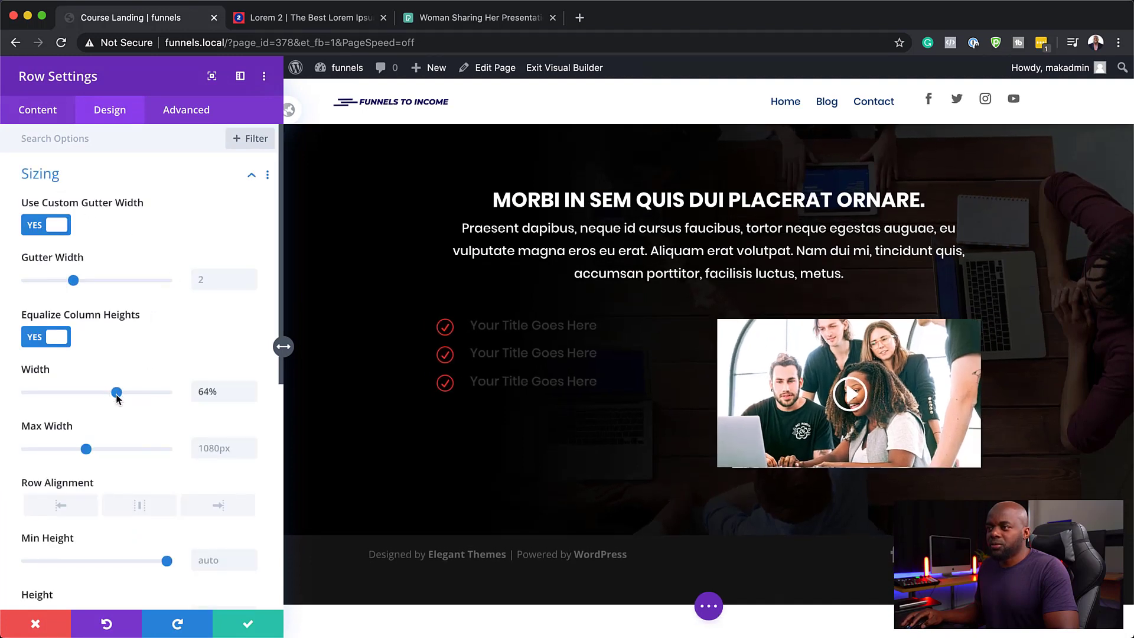
{"action": "left_click", "coordinate": [249, 625]}
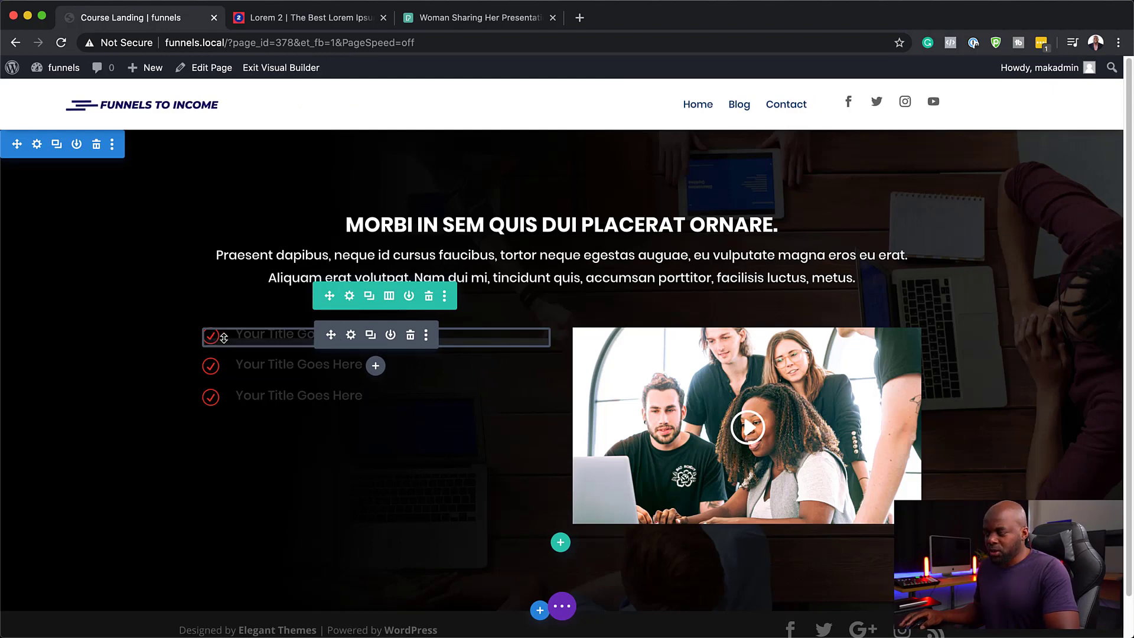
Open shared settings for all three checkmark blurbs and set their title text color to white
{"action": "left_click_drag", "start_coordinate": [224, 337], "coordinate": [289, 366]}
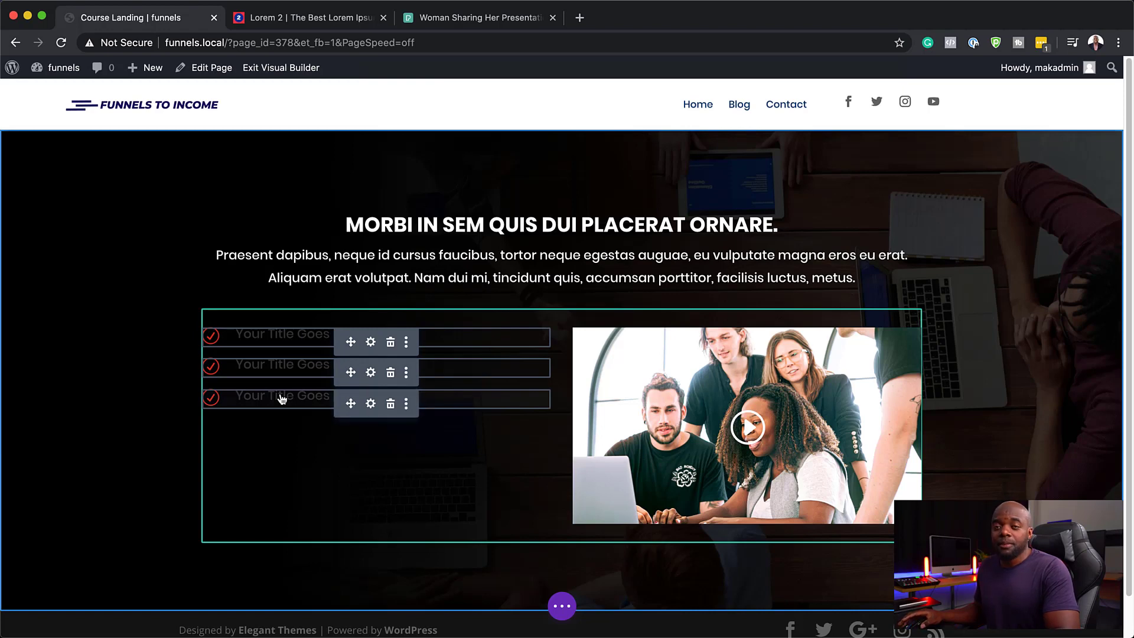
{"action": "left_click", "coordinate": [371, 343]}
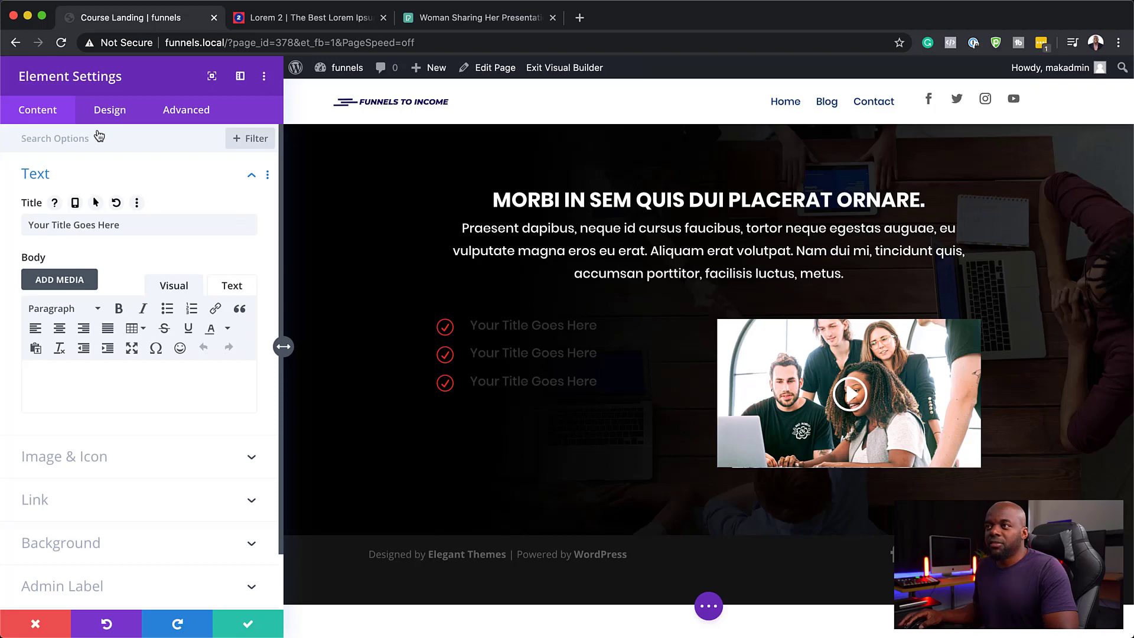
{"action": "left_click", "coordinate": [111, 116]}
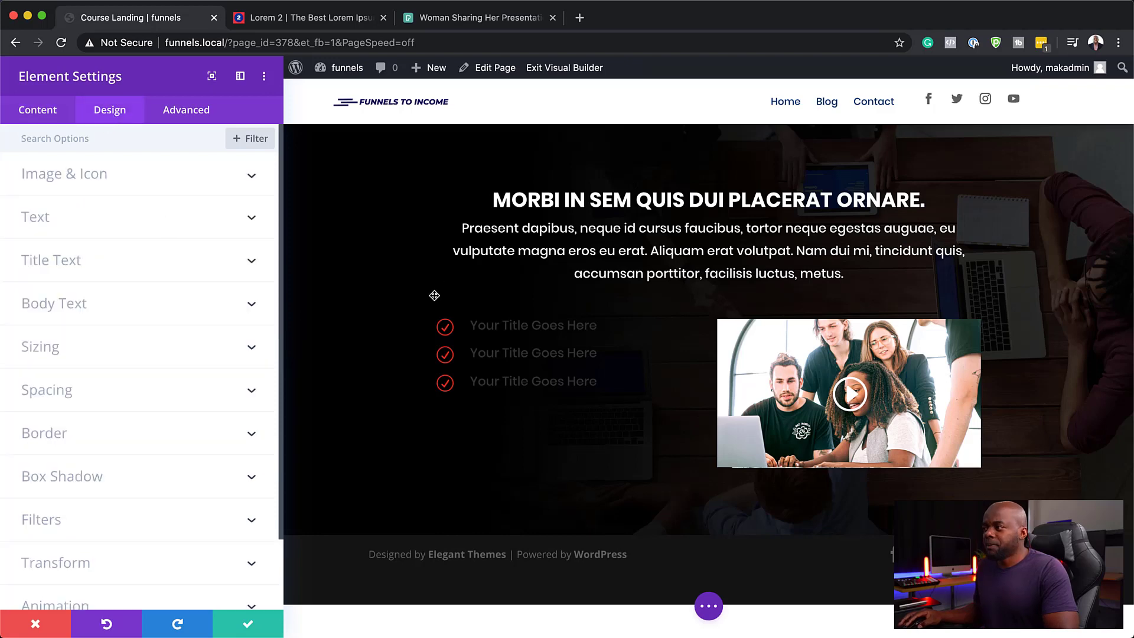
{"action": "left_click", "coordinate": [471, 319]}
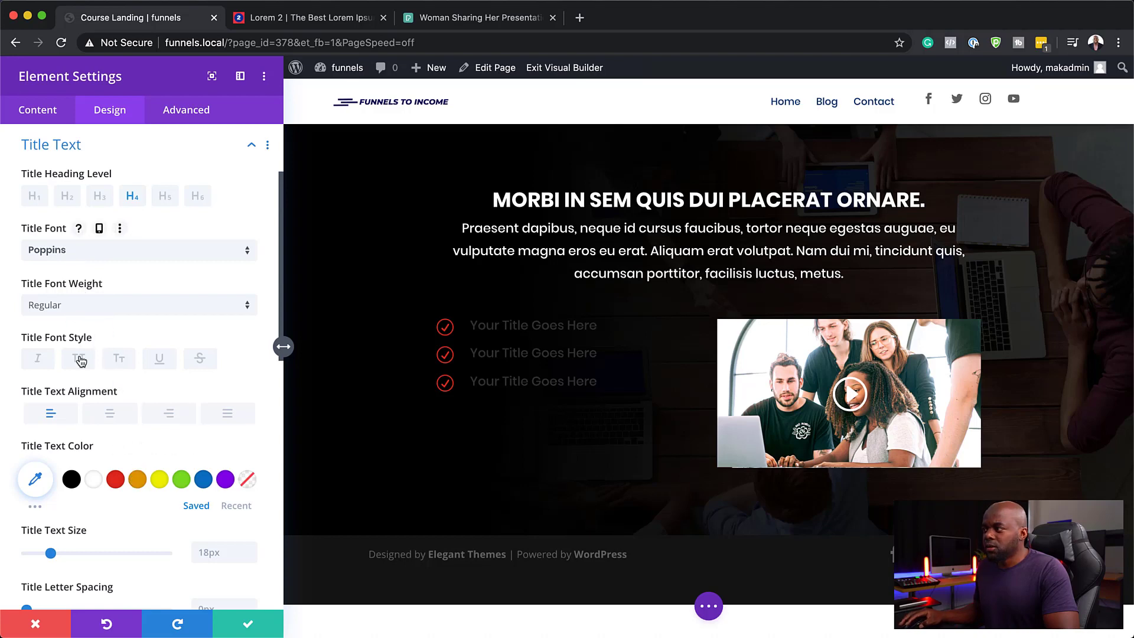
{"action": "left_click", "coordinate": [94, 481]}
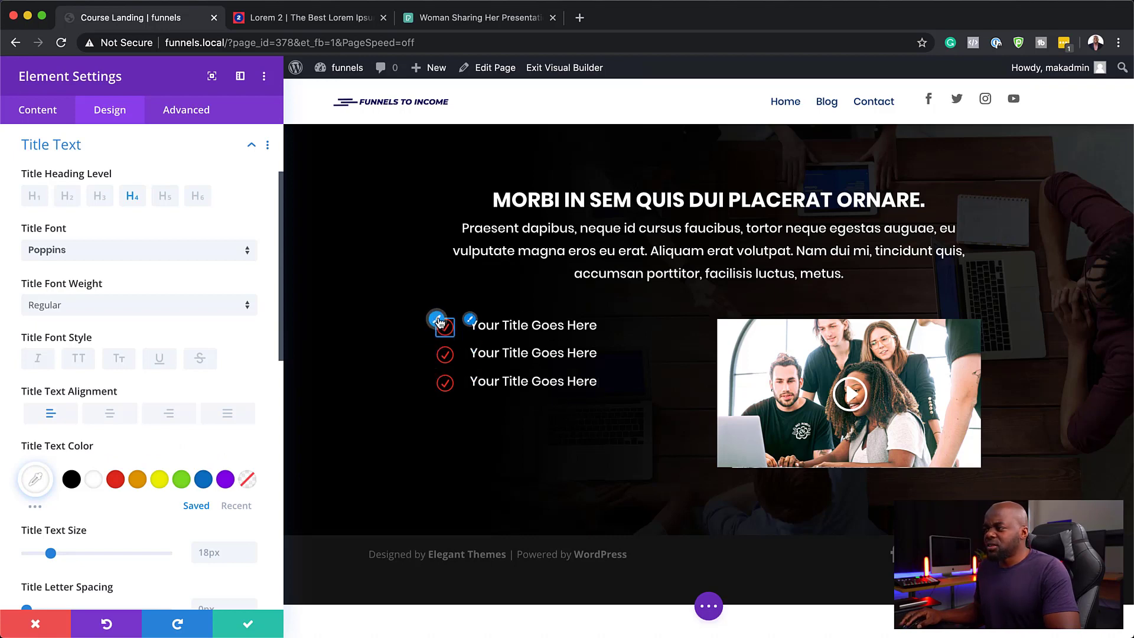
Set the three blurbs' icon color to orange #e09900, switch the icon to the solid circled checkmark, and save
{"action": "left_click", "coordinate": [437, 322]}
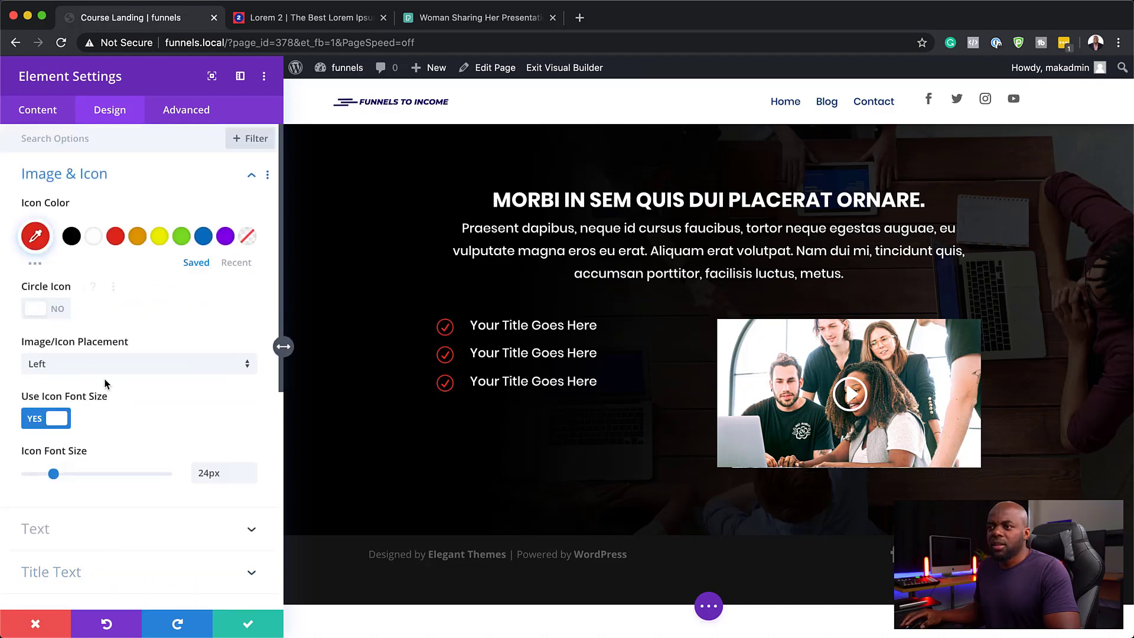
{"action": "left_click", "coordinate": [138, 237]}
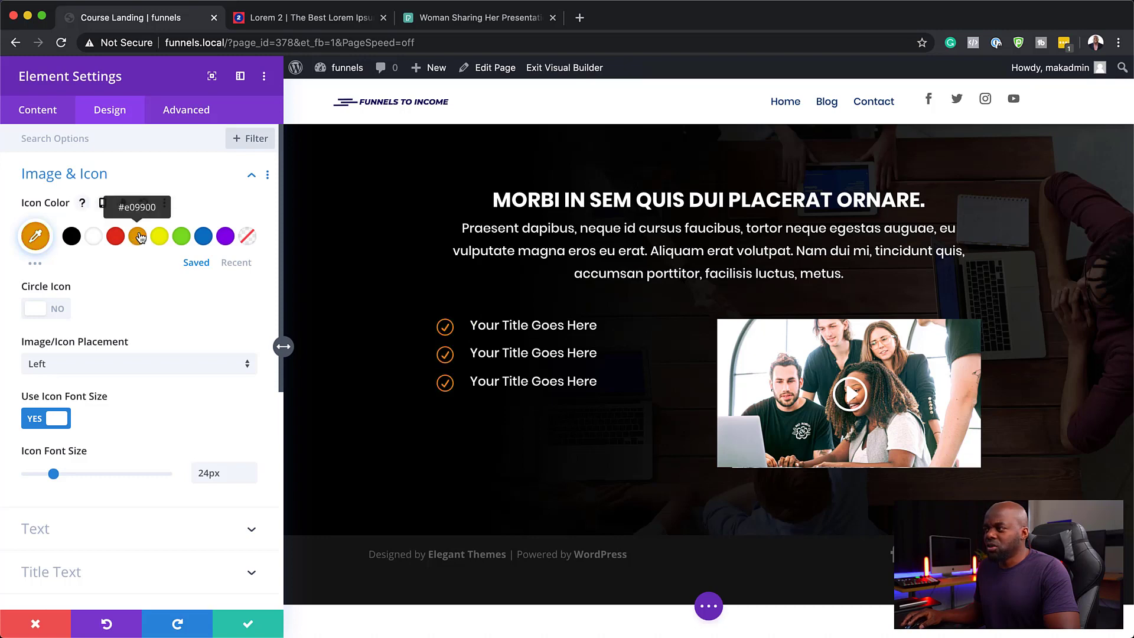
{"action": "left_click", "coordinate": [46, 114]}
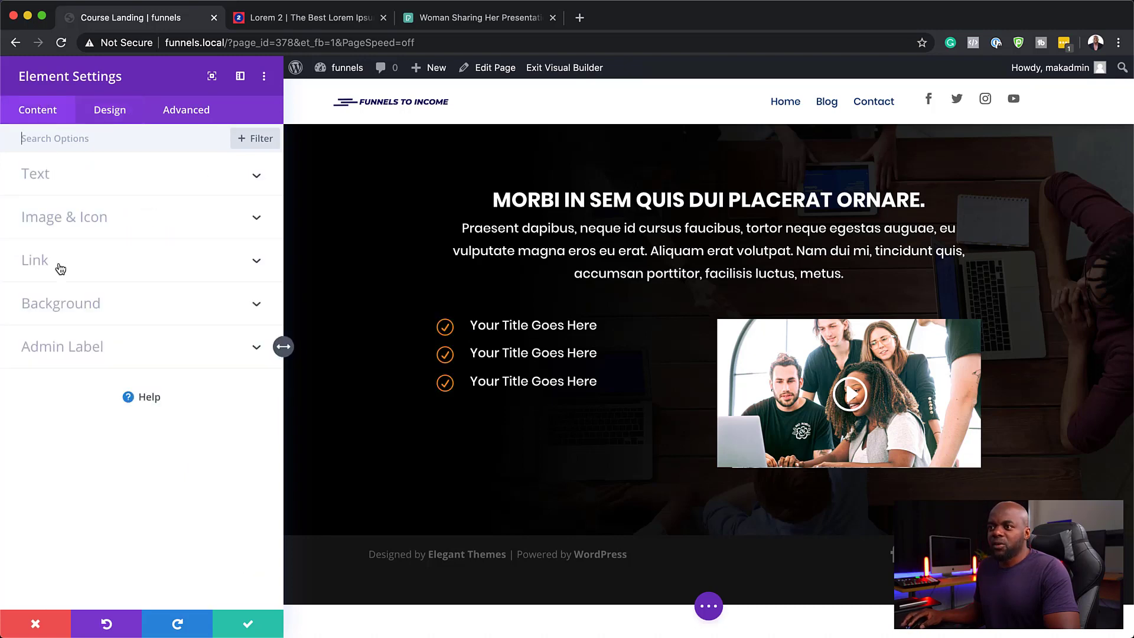
{"action": "left_click", "coordinate": [64, 217]}
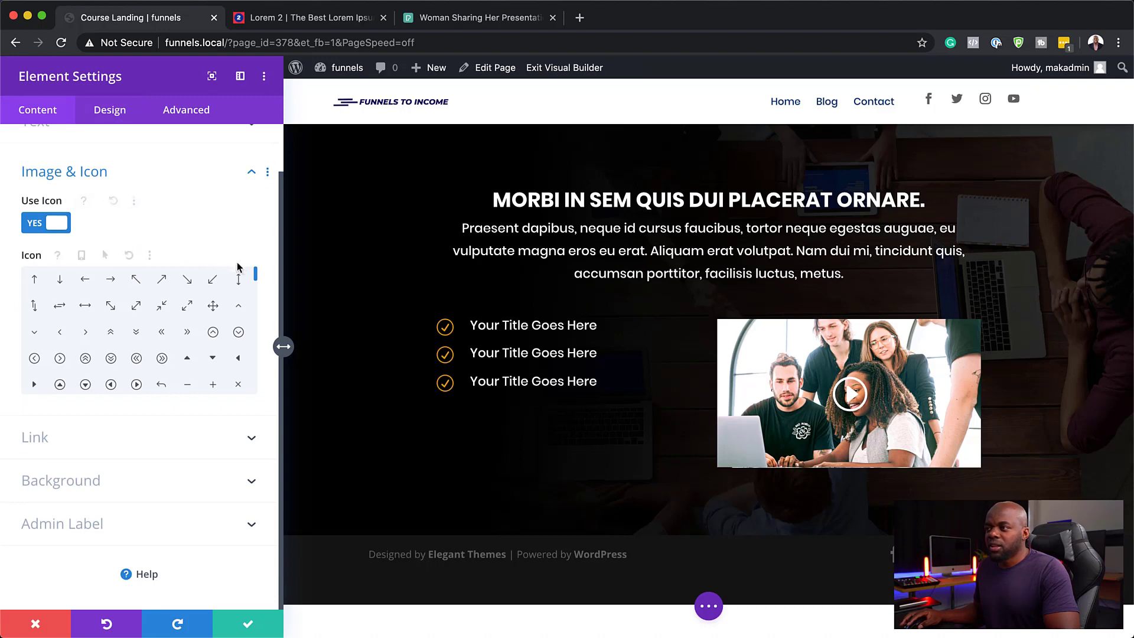
{"action": "left_click_drag", "start_coordinate": [255, 281], "coordinate": [260, 333]}
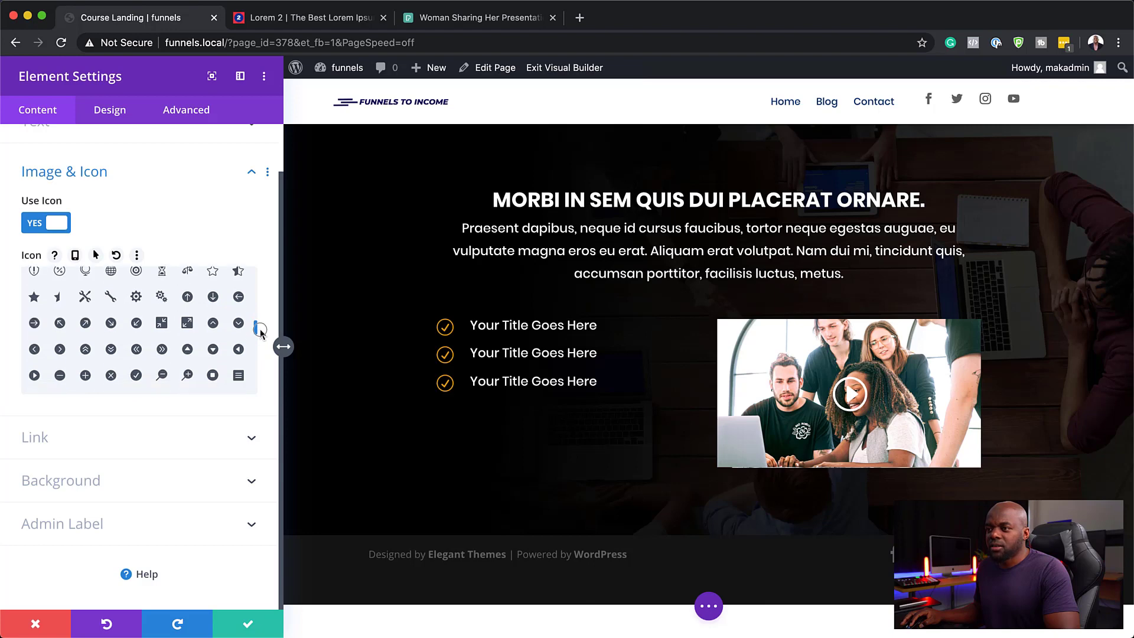
{"action": "left_click", "coordinate": [136, 376]}
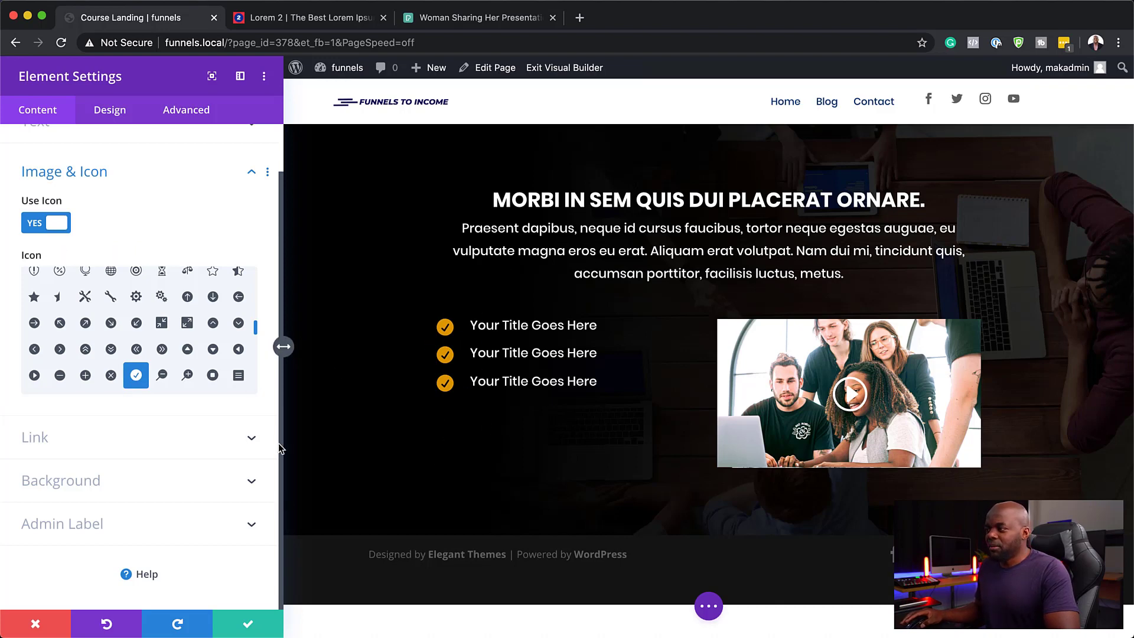
{"action": "left_click", "coordinate": [248, 628]}
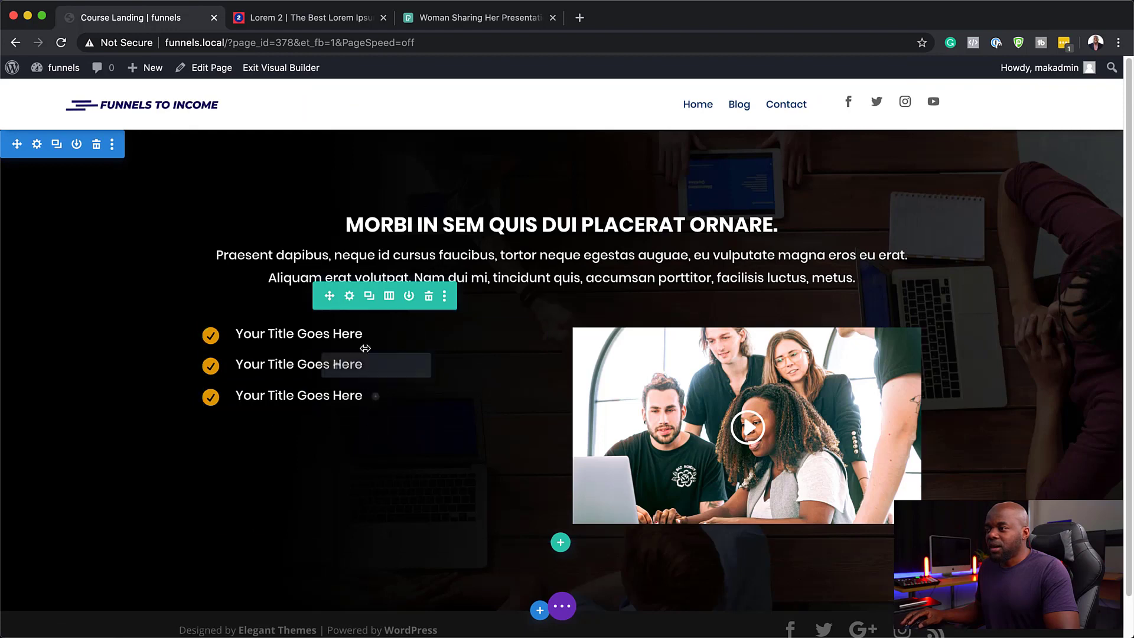
Insert a Button module below the third checkmark blurb
{"action": "left_click", "coordinate": [375, 428]}
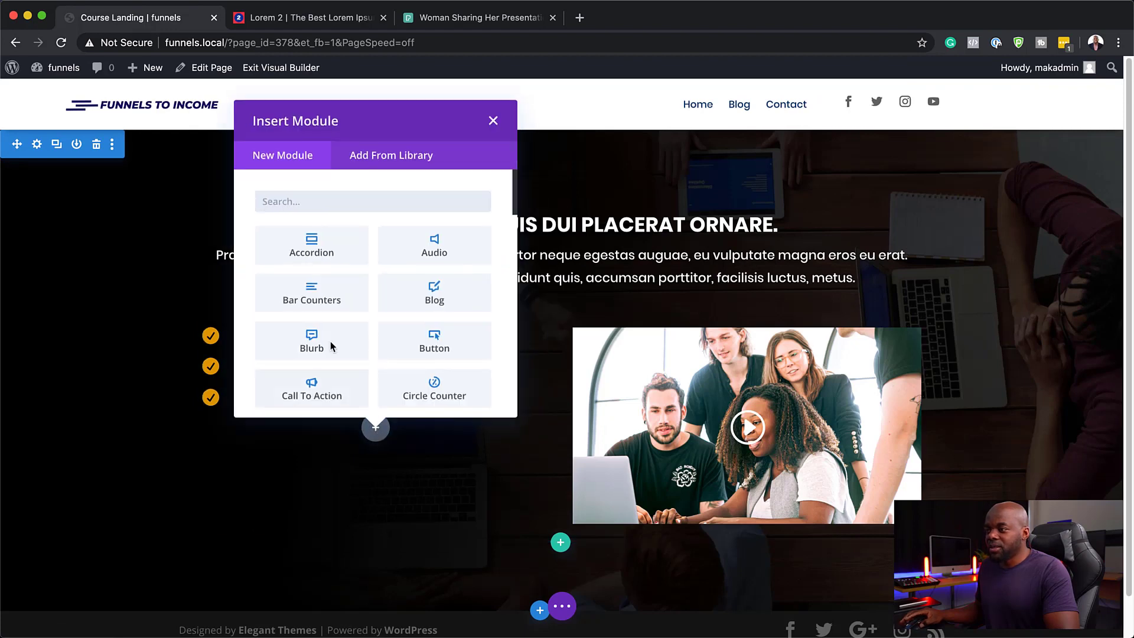
{"action": "left_click", "coordinate": [326, 196]}
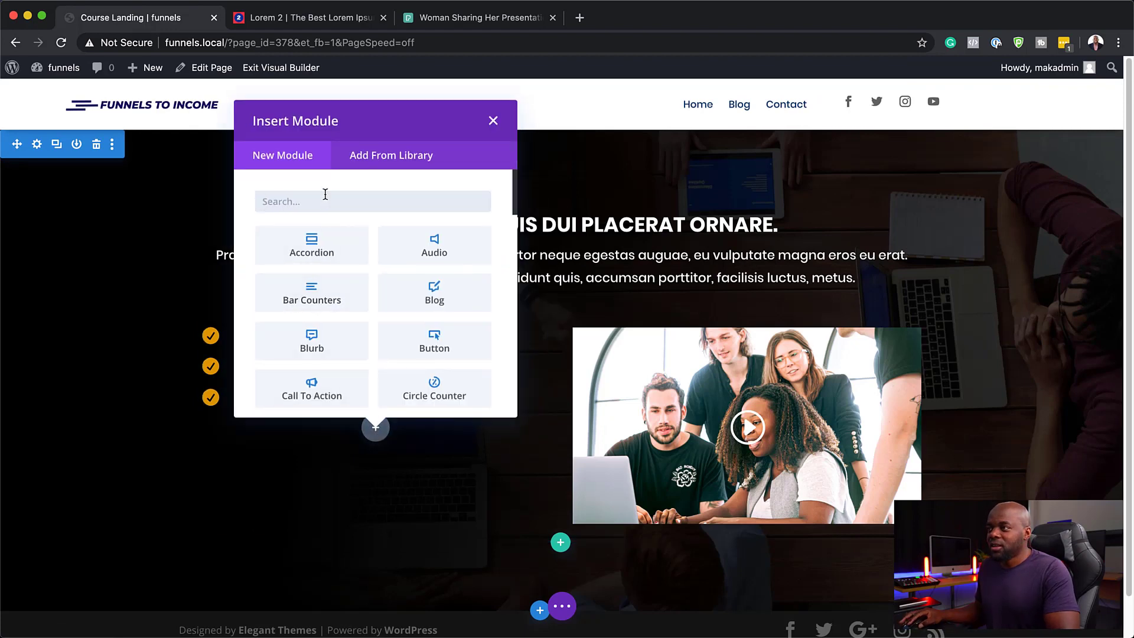
{"action": "type", "text": "c"}
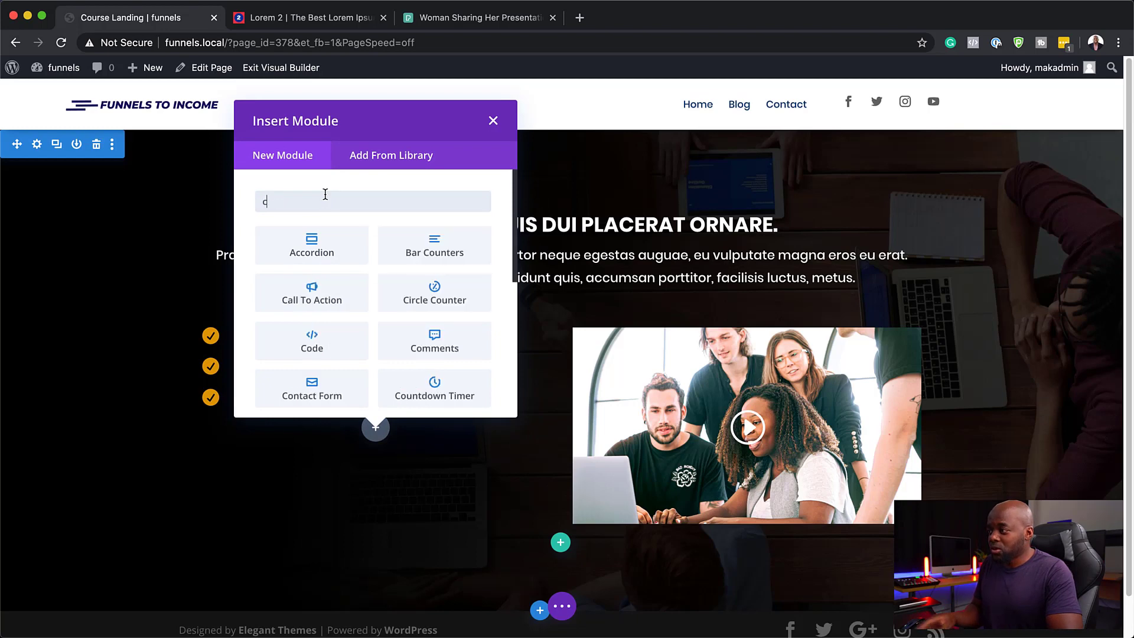
{"action": "key", "text": "BackSpace"}
{"action": "type", "text": "butt"}
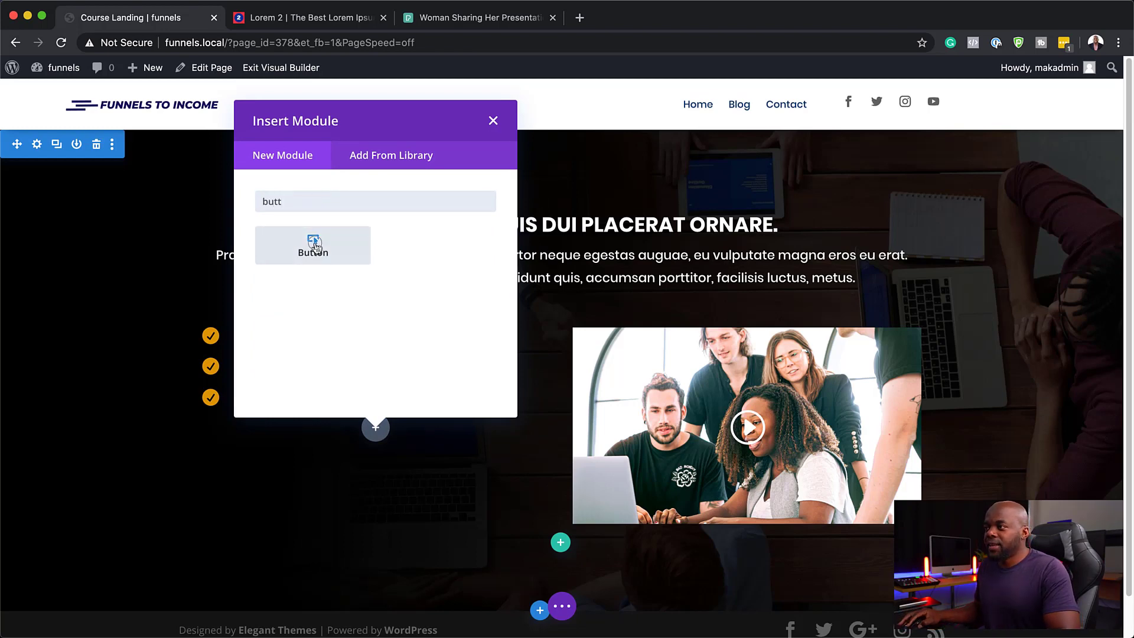
{"action": "left_click", "coordinate": [315, 246]}
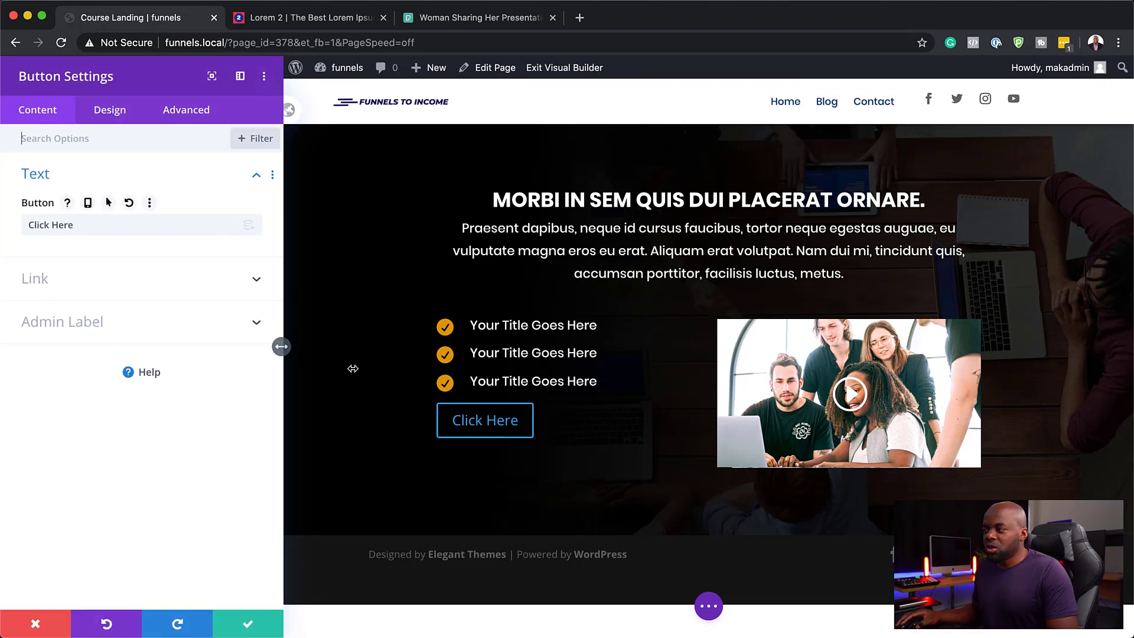
Change the new button's text to "BUY NOW!"
{"action": "triple_click", "coordinate": [78, 225]}
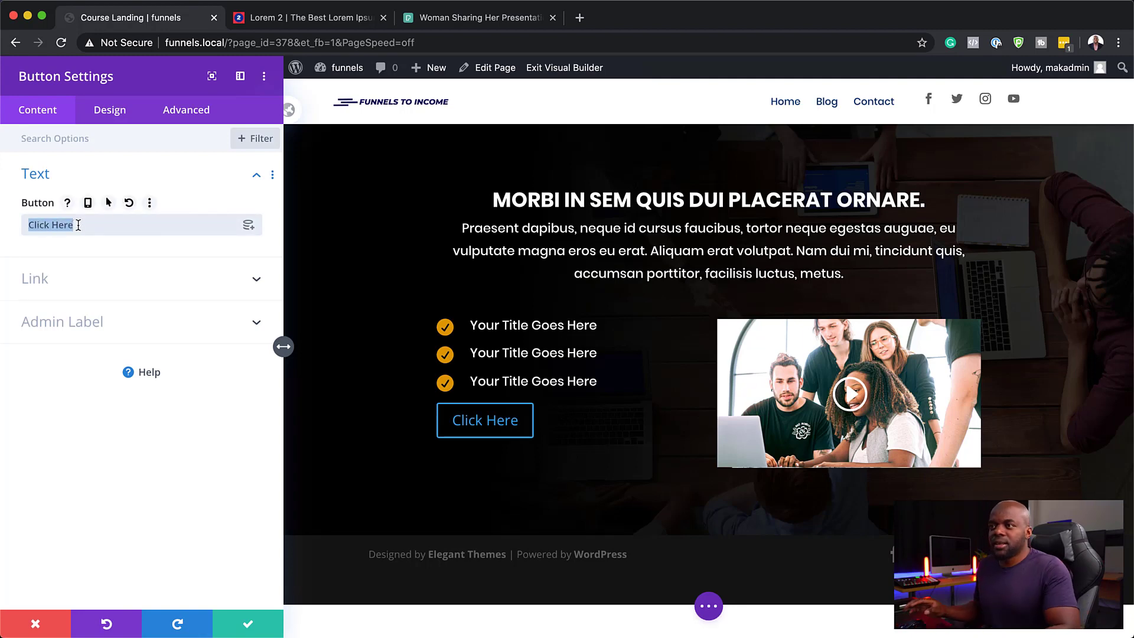
{"action": "type", "text": "BUY"}
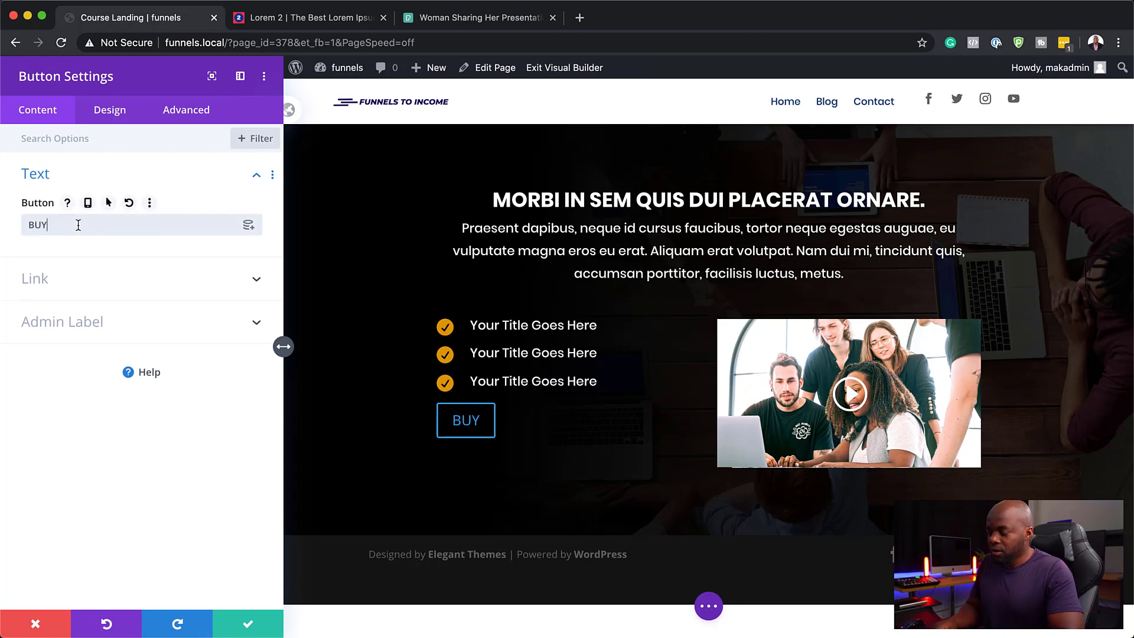
{"action": "type", "text": " NOW!"}
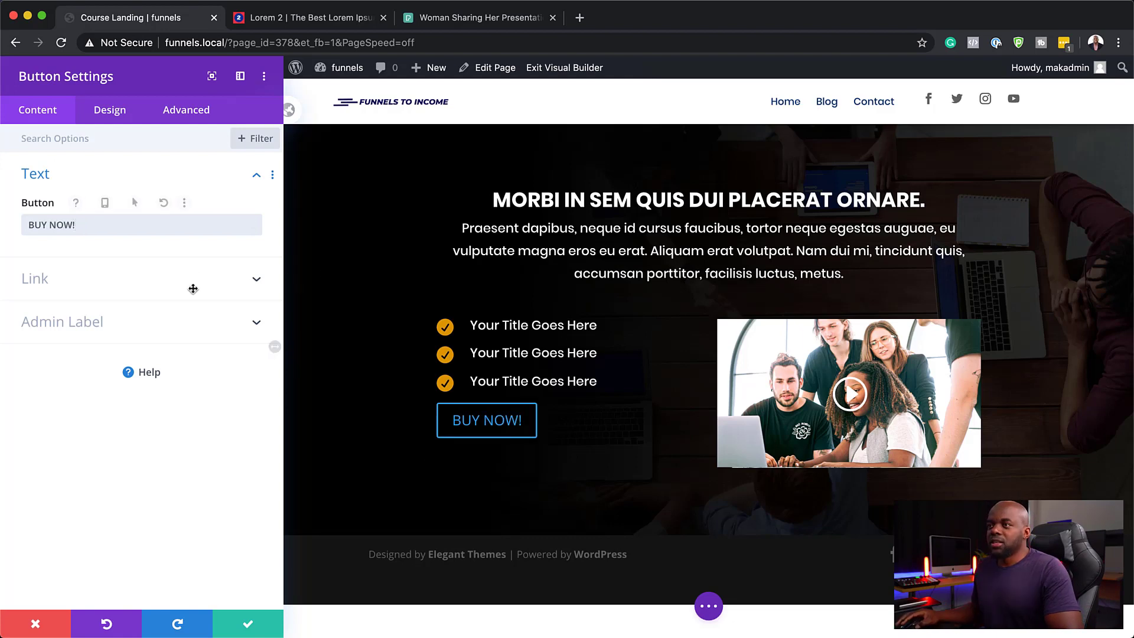
Enable custom styles for the button and set its text color to white #ffffff
{"action": "left_click", "coordinate": [108, 123]}
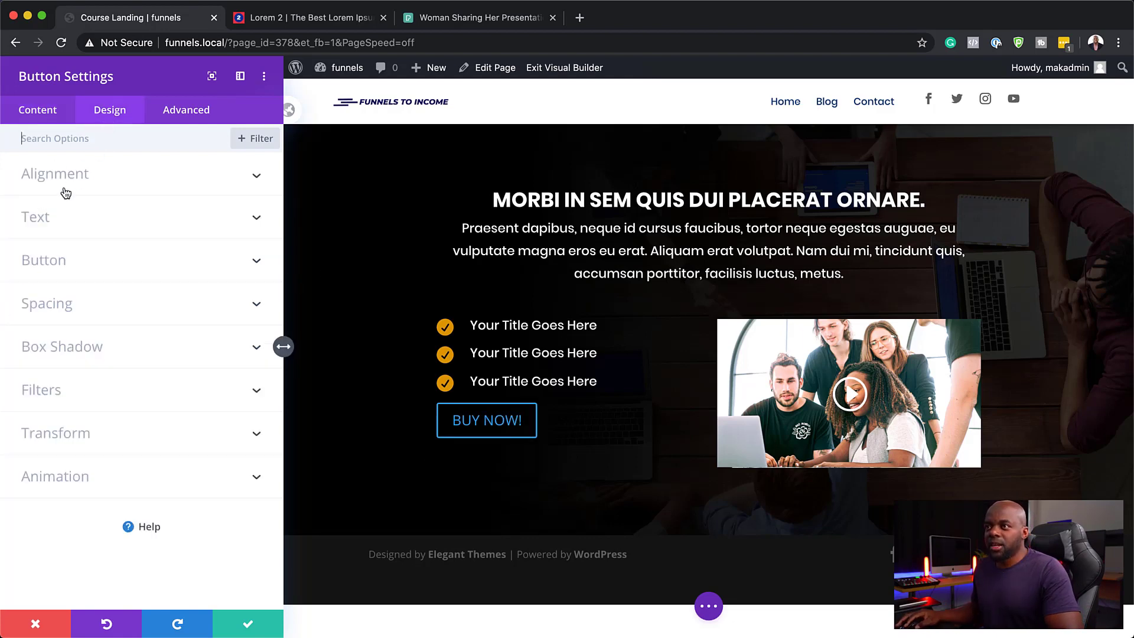
{"action": "left_click", "coordinate": [44, 266]}
{"action": "left_click", "coordinate": [59, 297]}
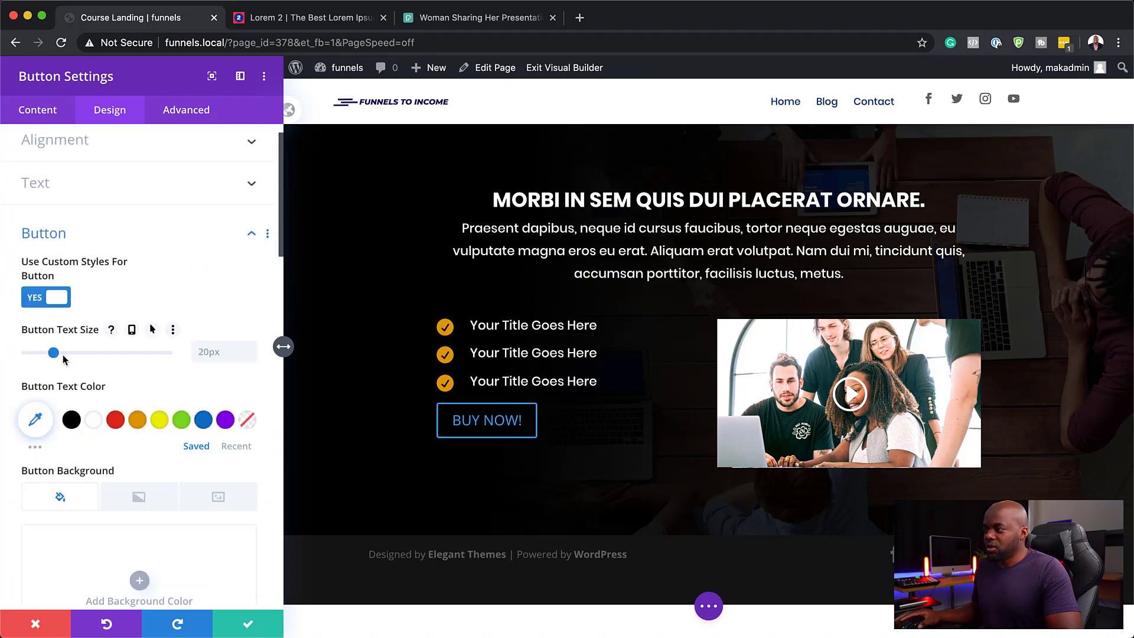
{"action": "left_click", "coordinate": [138, 420]}
{"action": "left_click", "coordinate": [138, 421]}
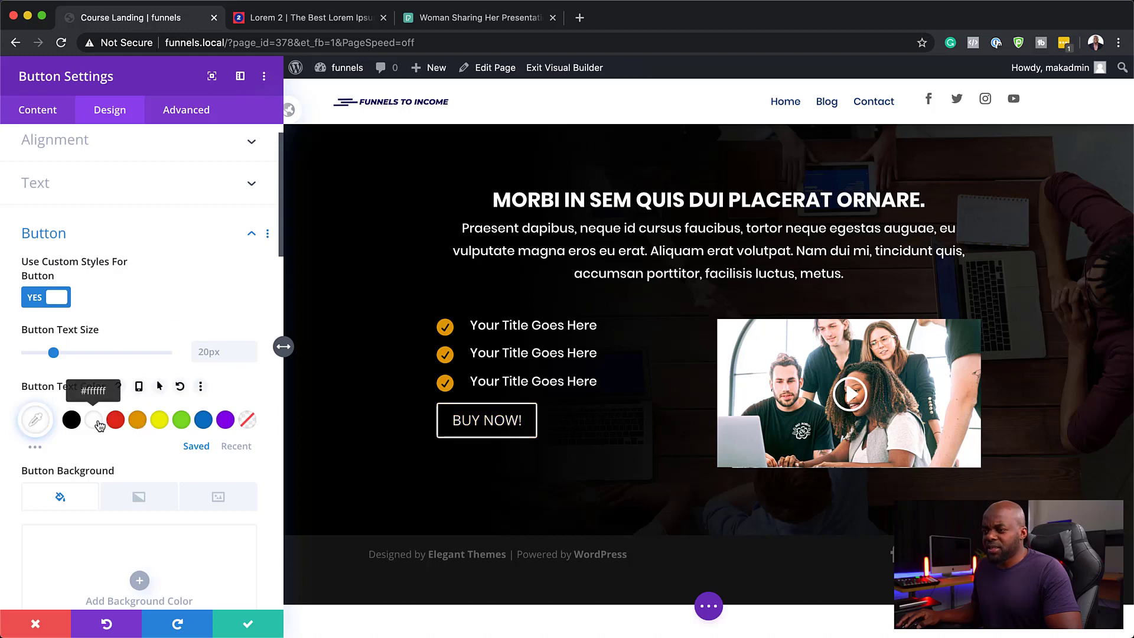
Give the button an orange #e09900 background and a matching orange border color
{"action": "scroll", "coordinate": [148, 509], "scroll_direction": "down", "scroll_amount": 1}
{"action": "scroll", "coordinate": [148, 509], "scroll_direction": "down", "scroll_amount": 4}
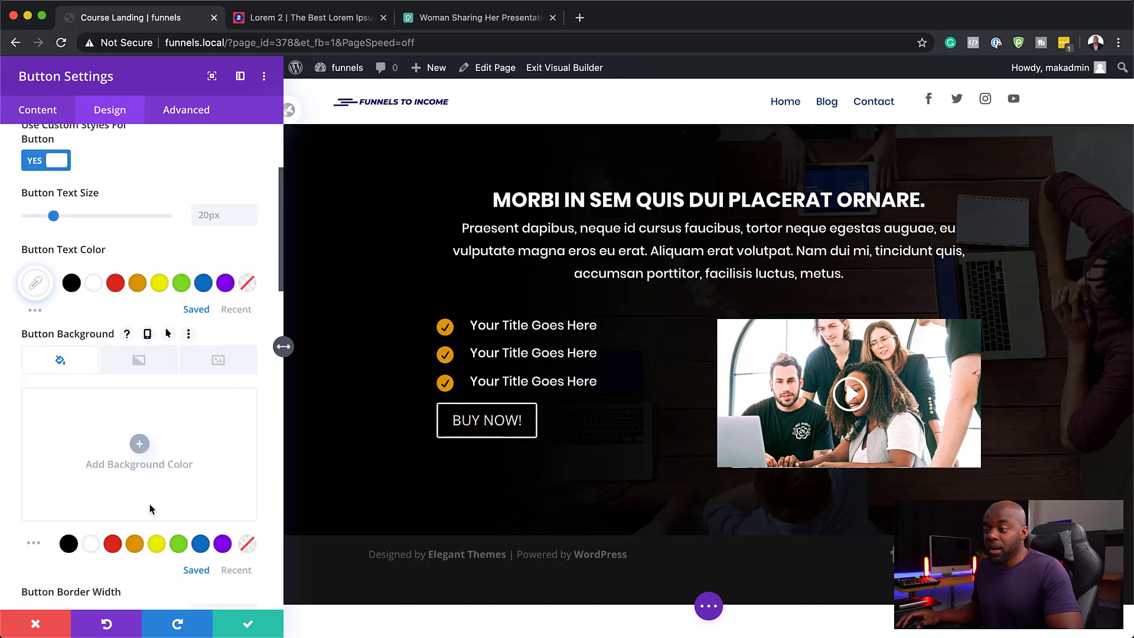
{"action": "left_click", "coordinate": [134, 544]}
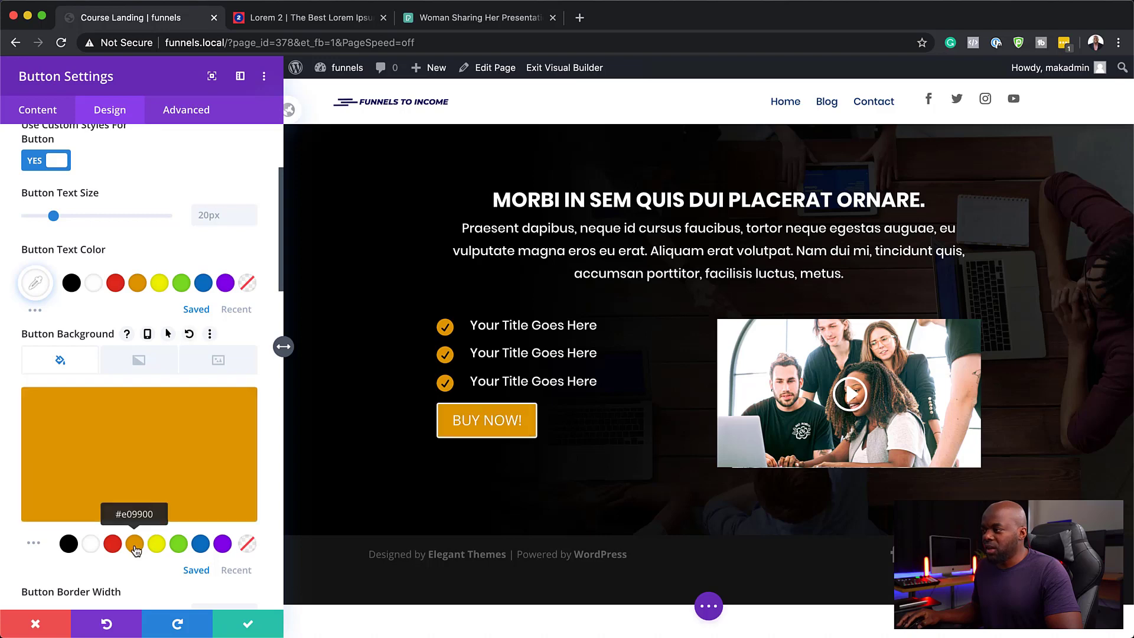
{"action": "scroll", "coordinate": [136, 550], "scroll_direction": "down", "scroll_amount": 2}
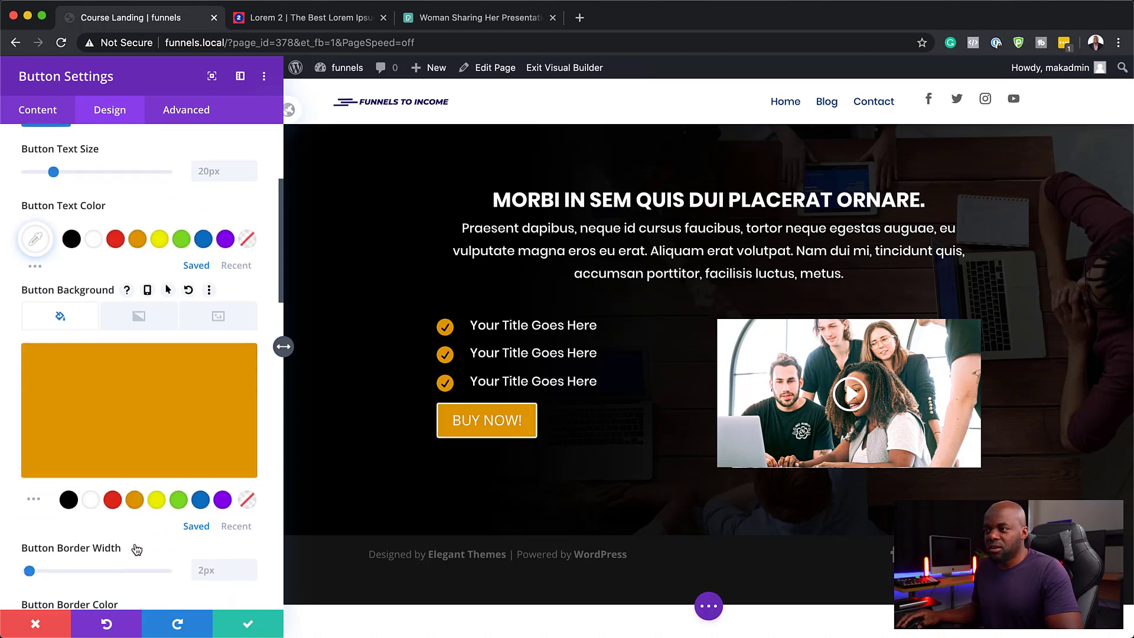
{"action": "scroll", "coordinate": [129, 554], "scroll_direction": "down", "scroll_amount": 6}
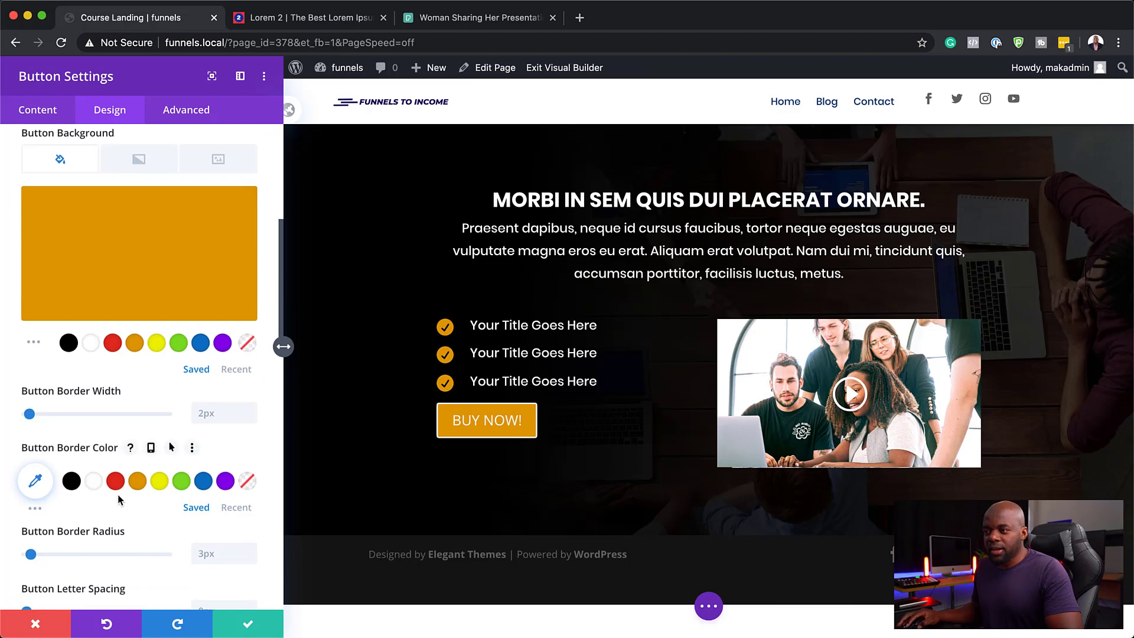
{"action": "left_click", "coordinate": [137, 480]}
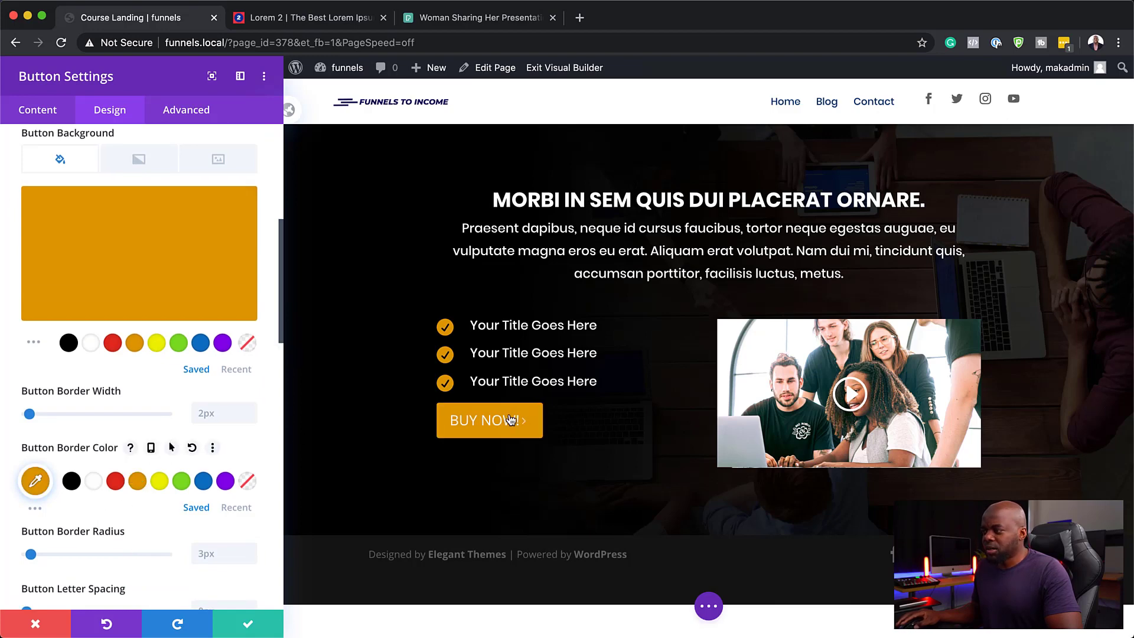
Set the button's font to Poppins
{"action": "scroll", "coordinate": [219, 529], "scroll_direction": "down", "scroll_amount": 7}
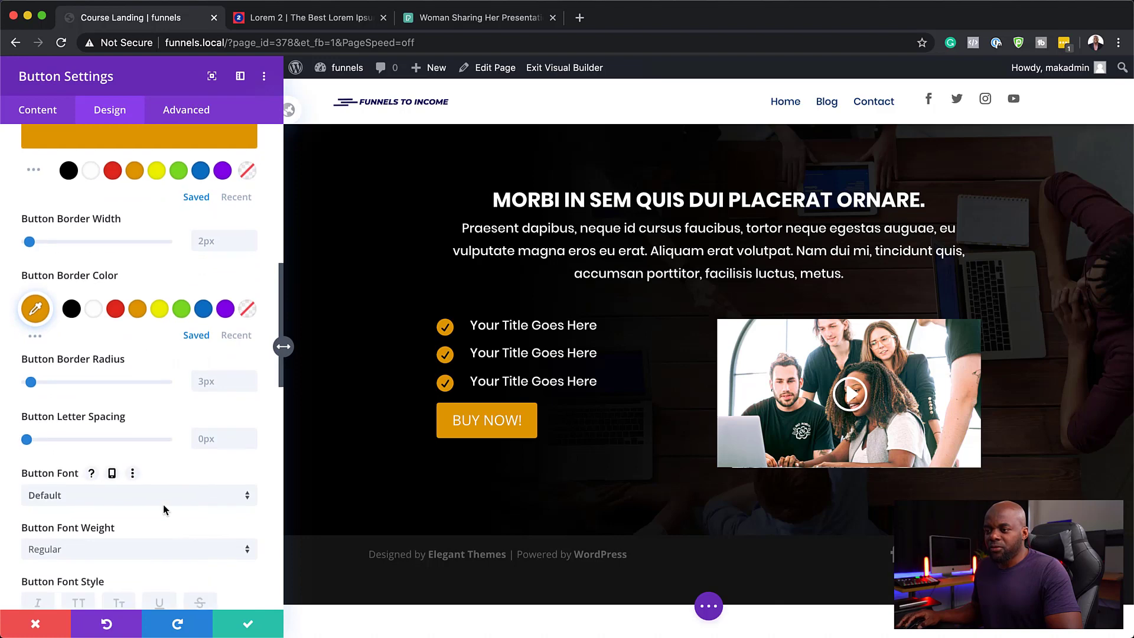
{"action": "left_click", "coordinate": [162, 500]}
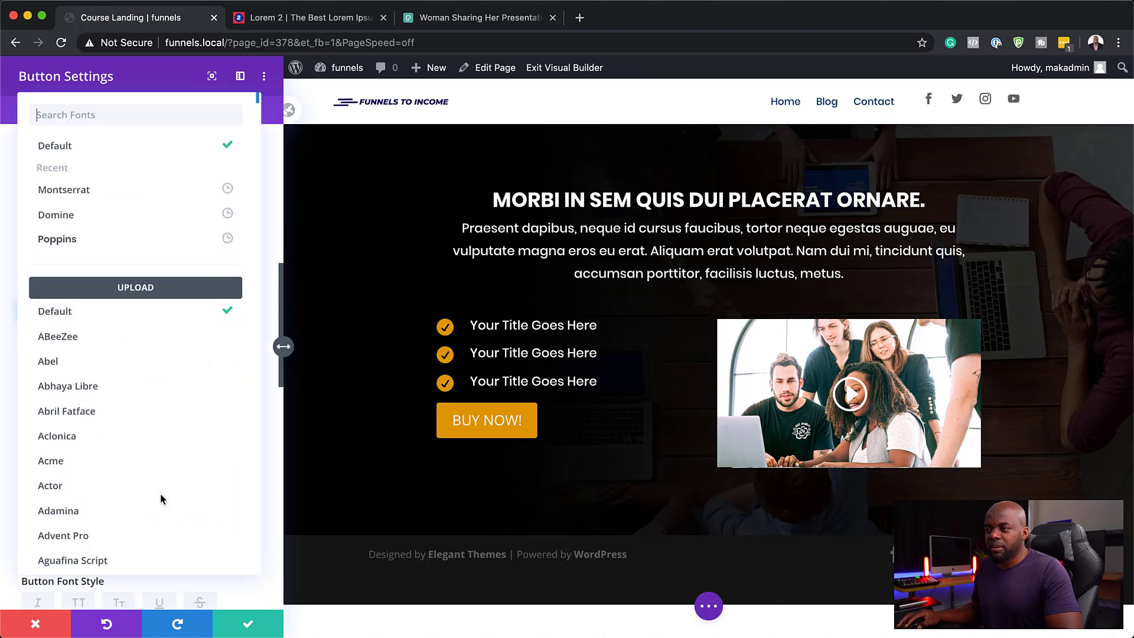
{"action": "left_click", "coordinate": [145, 243]}
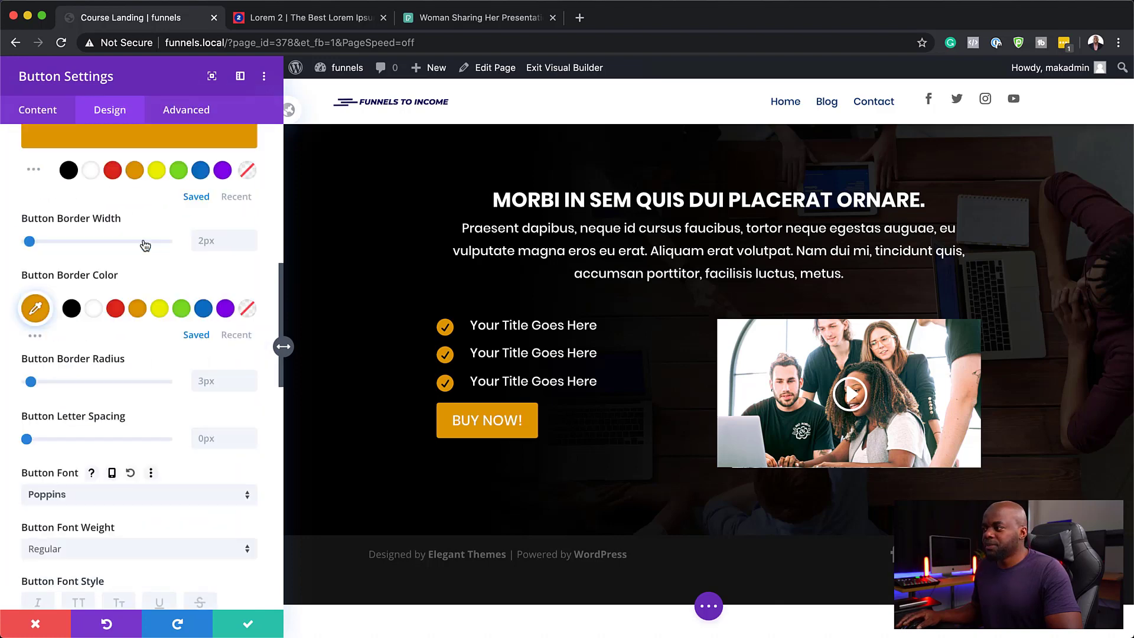
Set the BUY NOW! button's font weight to Bold
{"action": "left_click", "coordinate": [96, 557]}
{"action": "left_click", "coordinate": [97, 499]}
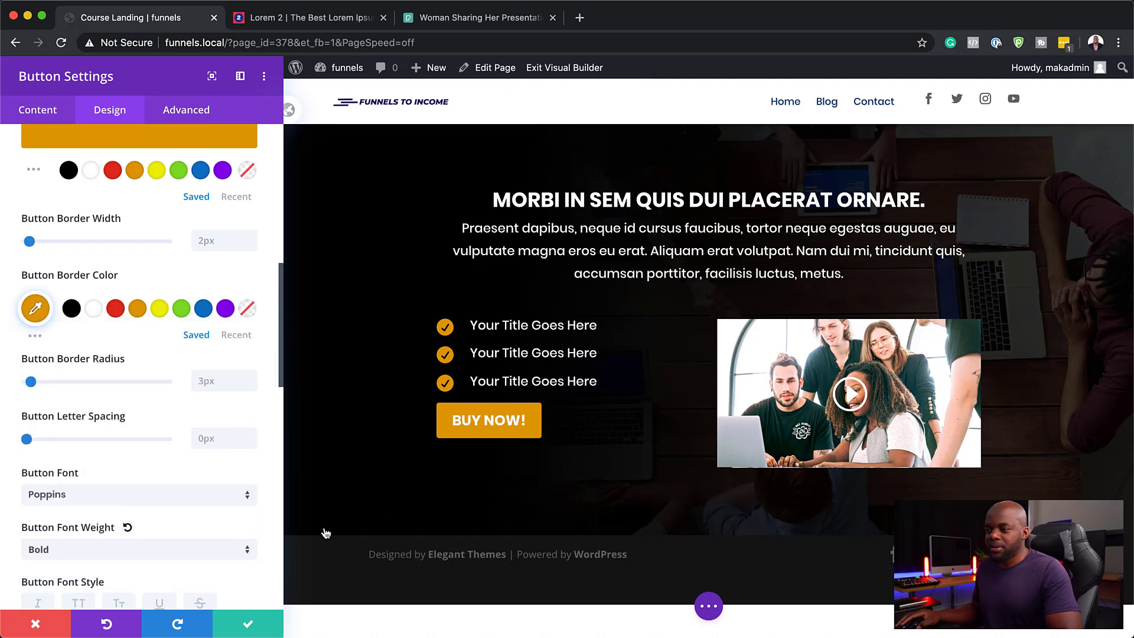
{"action": "scroll", "coordinate": [162, 476], "scroll_direction": "down", "scroll_amount": 1}
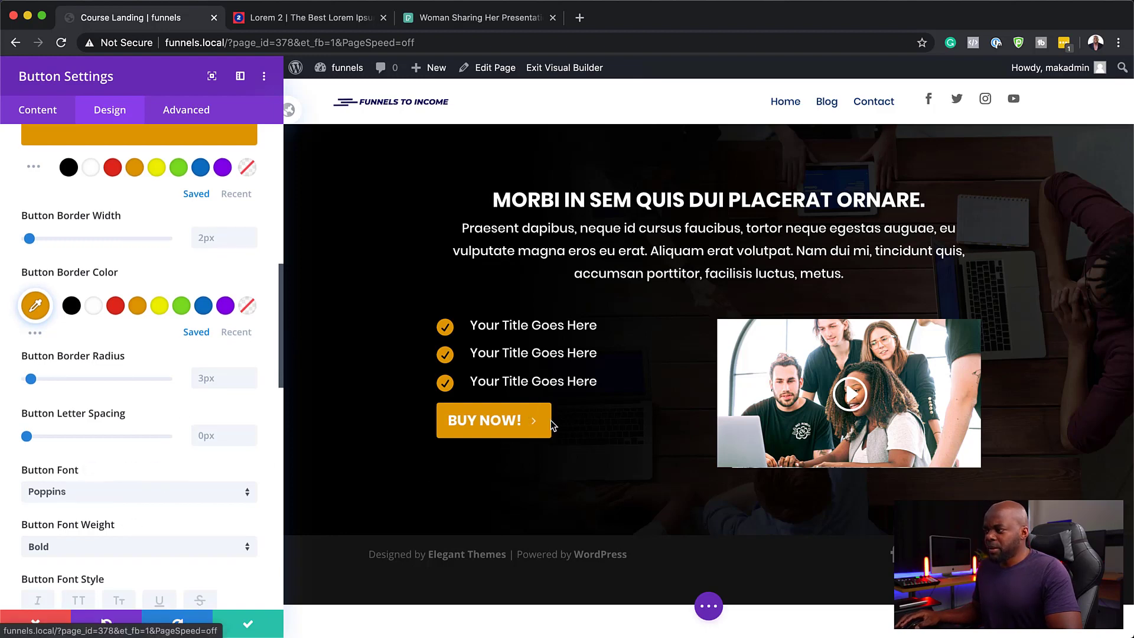
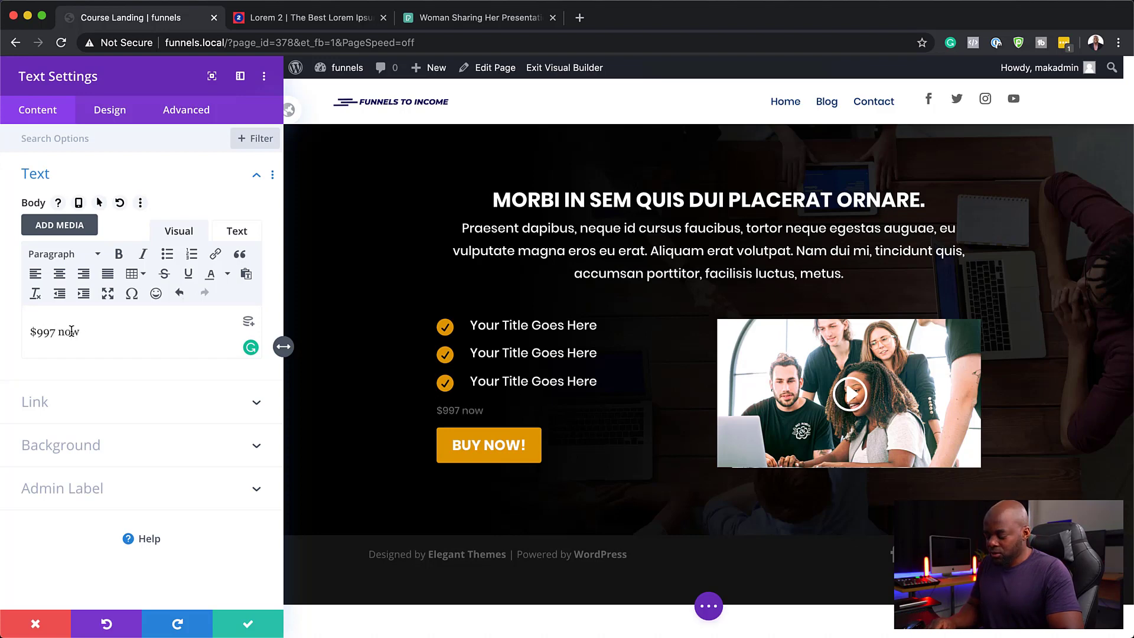
Complete the price text as "$997 now $497", striking through $997 and making $497 bold
{"action": "type", "text": "$497"}
{"action": "left_click_drag", "start_coordinate": [55, 333], "coordinate": [21, 331]}
{"action": "left_click", "coordinate": [164, 275]}
{"action": "left_click_drag", "start_coordinate": [80, 334], "coordinate": [109, 333]}
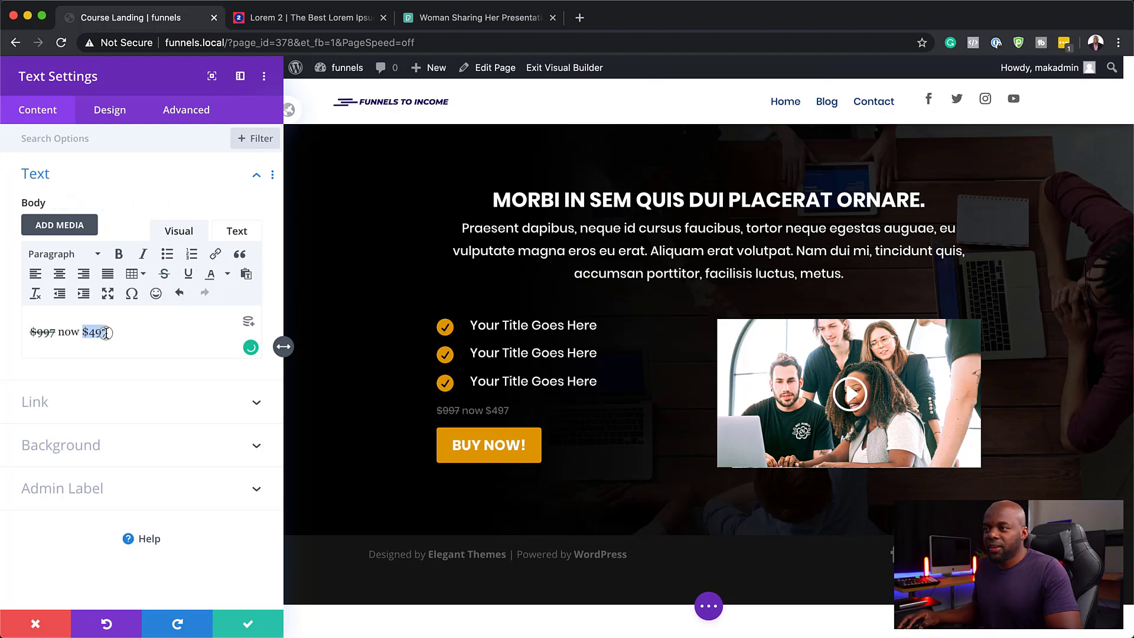
{"action": "left_click", "coordinate": [120, 255]}
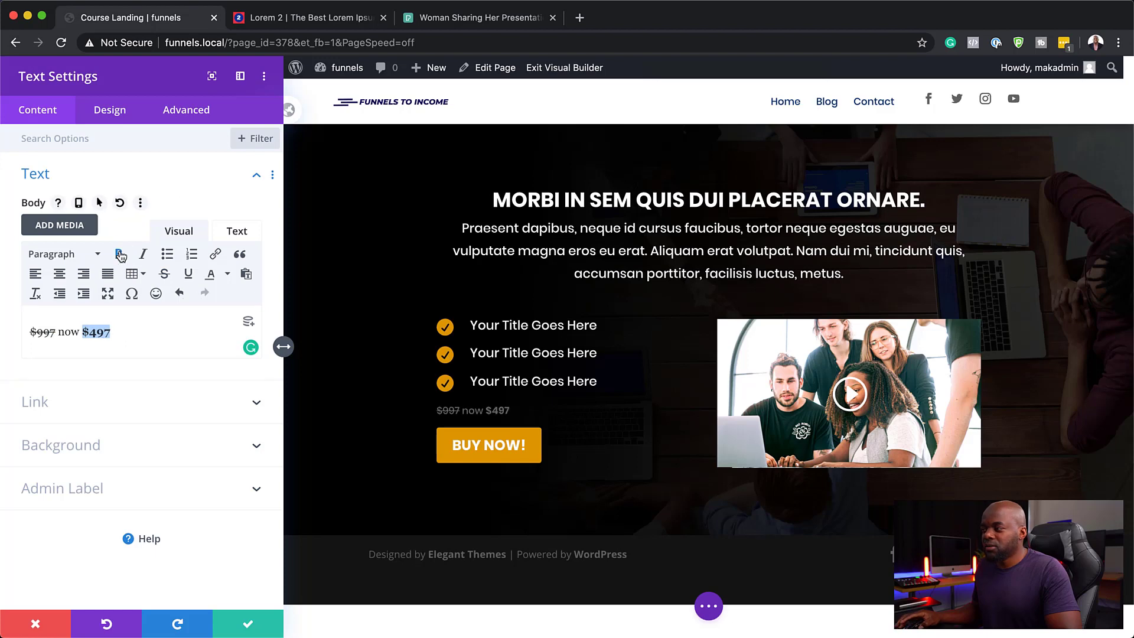
Color the price text white and set its text size to 34px
{"action": "left_click", "coordinate": [112, 110]}
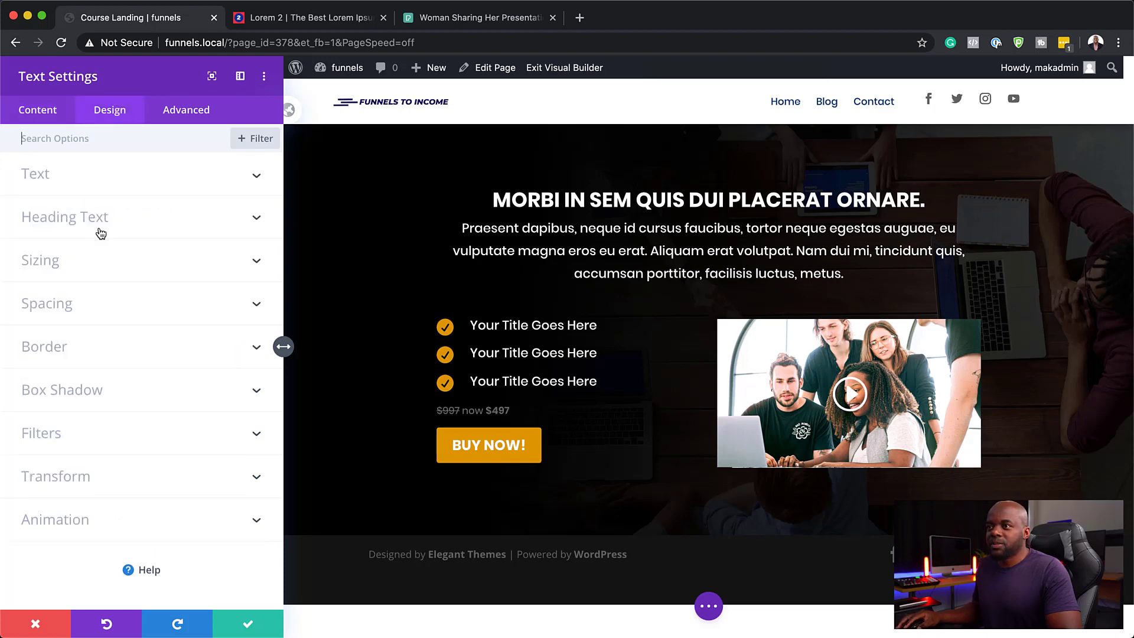
{"action": "left_click", "coordinate": [88, 181]}
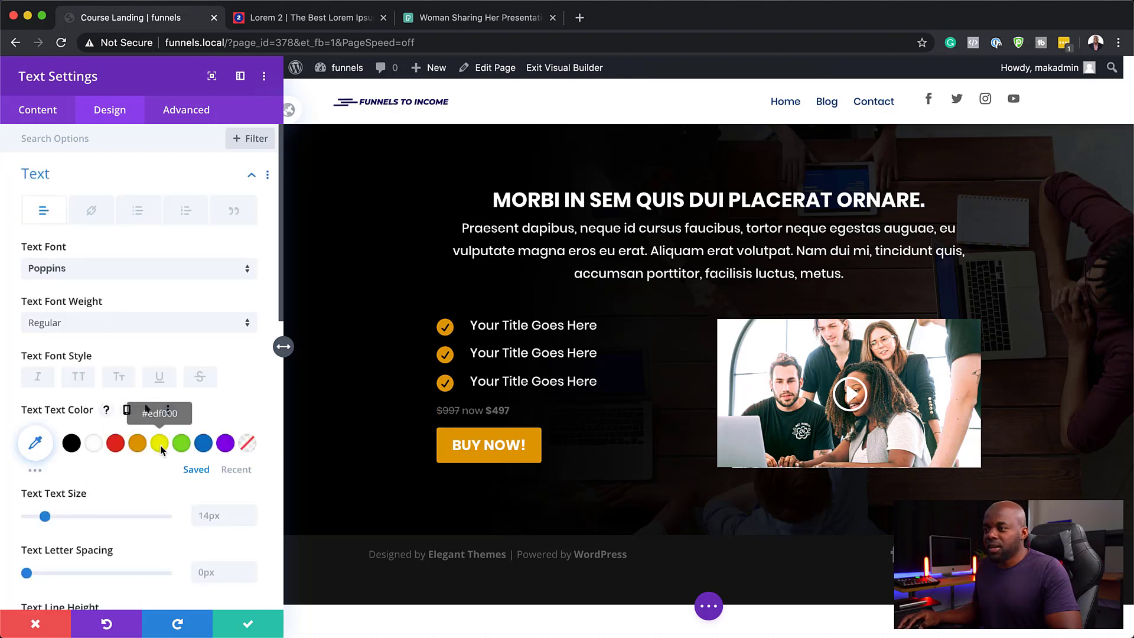
{"action": "left_click", "coordinate": [92, 446]}
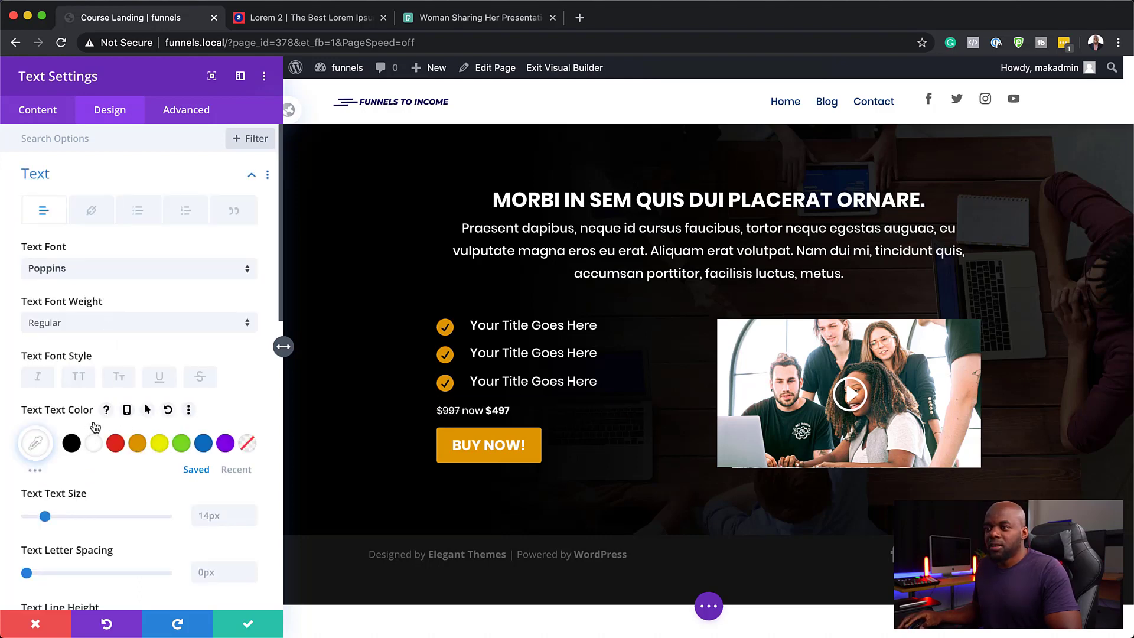
{"action": "left_click_drag", "start_coordinate": [45, 517], "coordinate": [72, 517]}
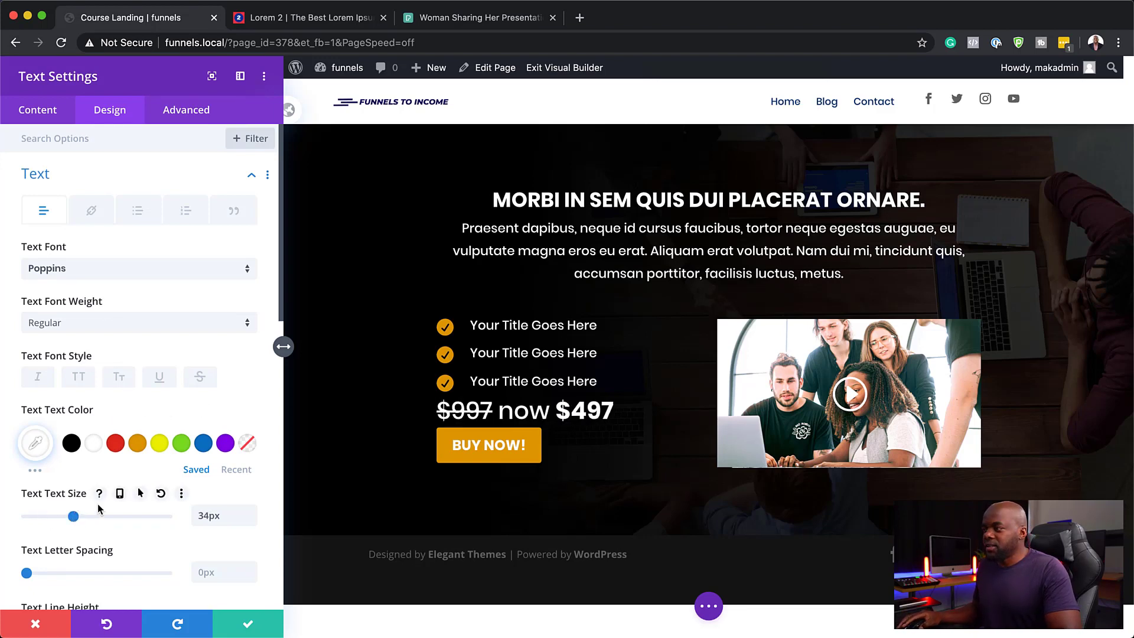
Give the price text linked top and bottom margins of 30px and save the text module
{"action": "scroll", "coordinate": [154, 577], "scroll_direction": "down", "scroll_amount": 7}
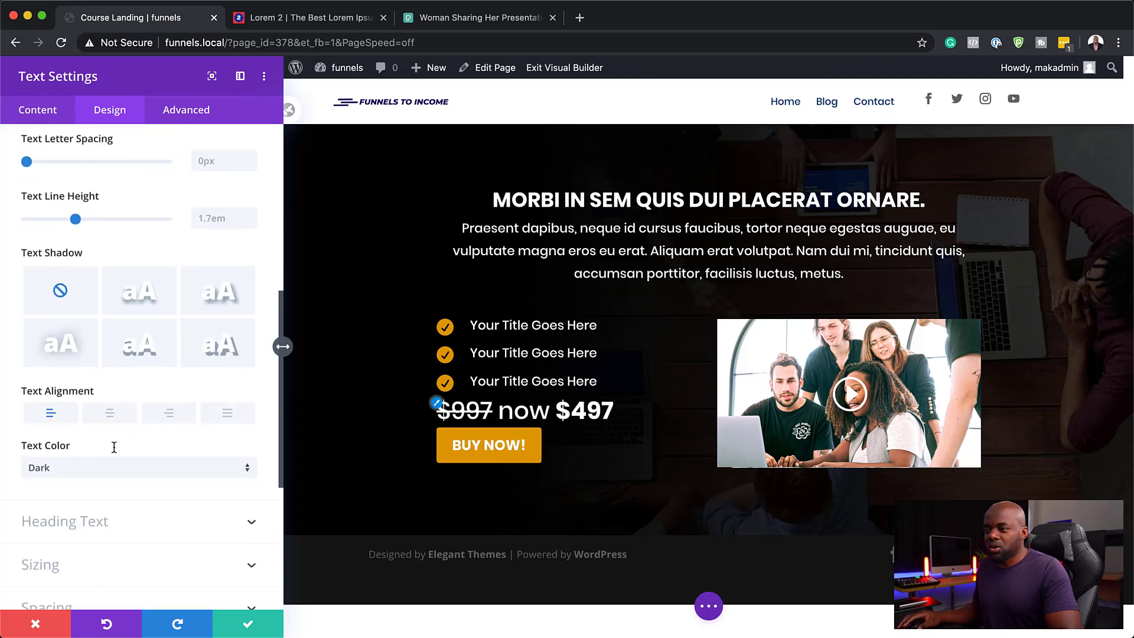
{"action": "scroll", "coordinate": [104, 493], "scroll_direction": "down", "scroll_amount": 3}
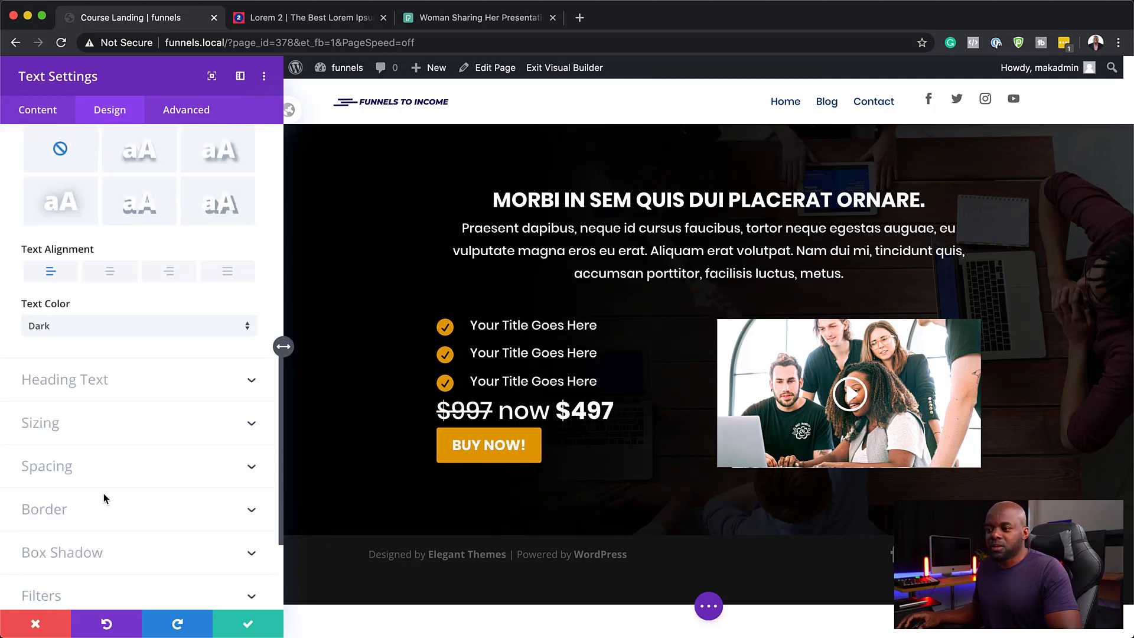
{"action": "left_click", "coordinate": [34, 465]}
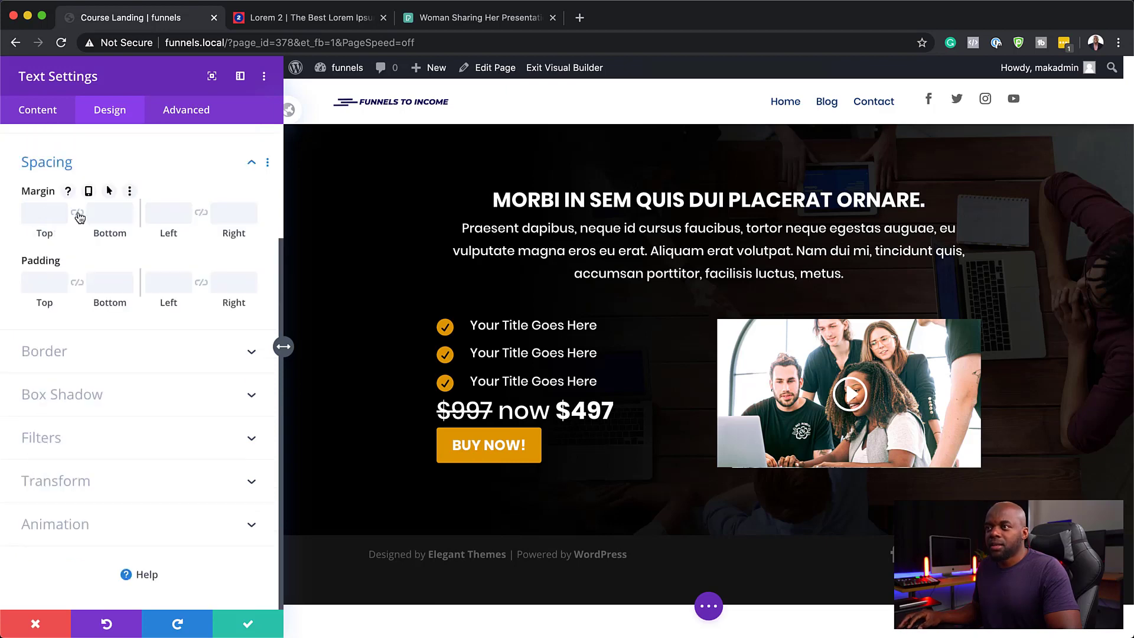
{"action": "left_click", "coordinate": [29, 211]}
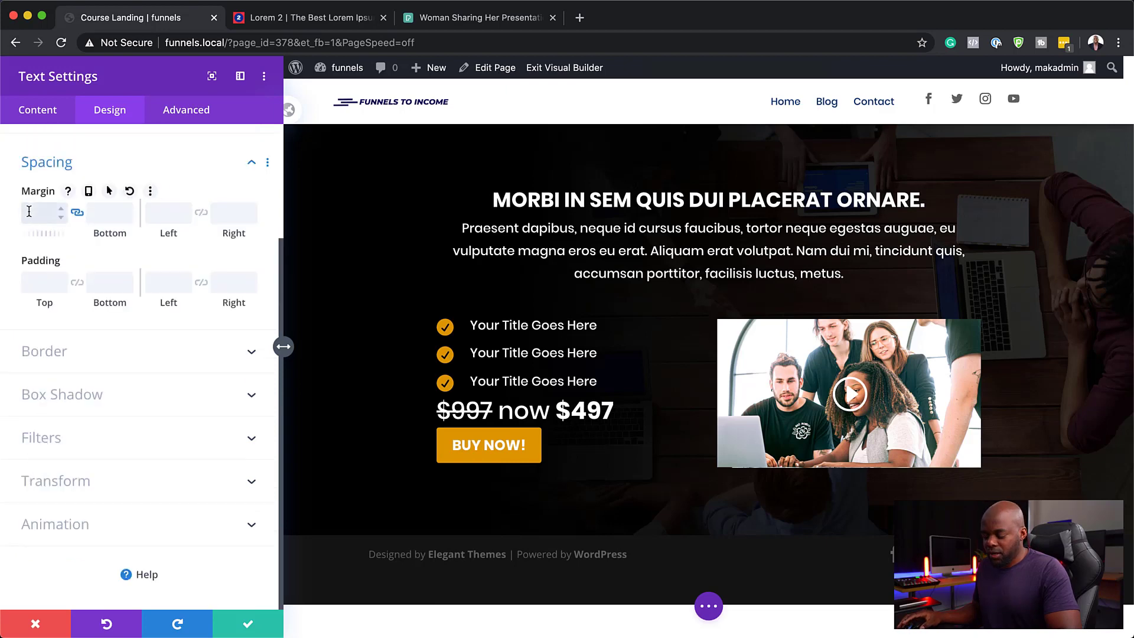
{"action": "type", "text": "22"}
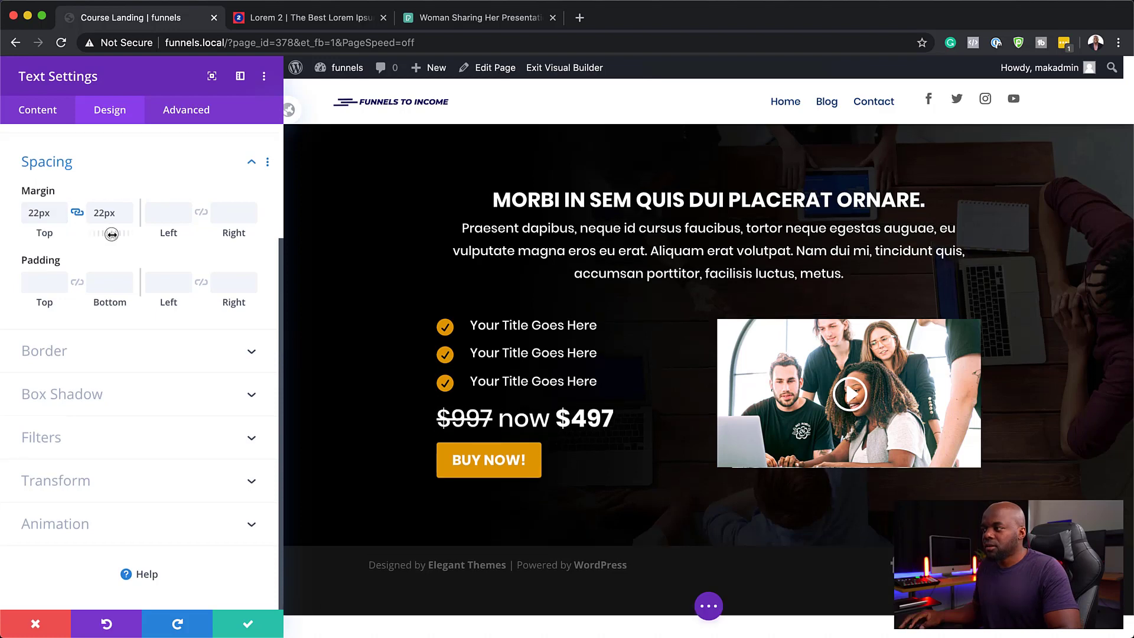
{"action": "left_click_drag", "start_coordinate": [114, 234], "coordinate": [119, 235]}
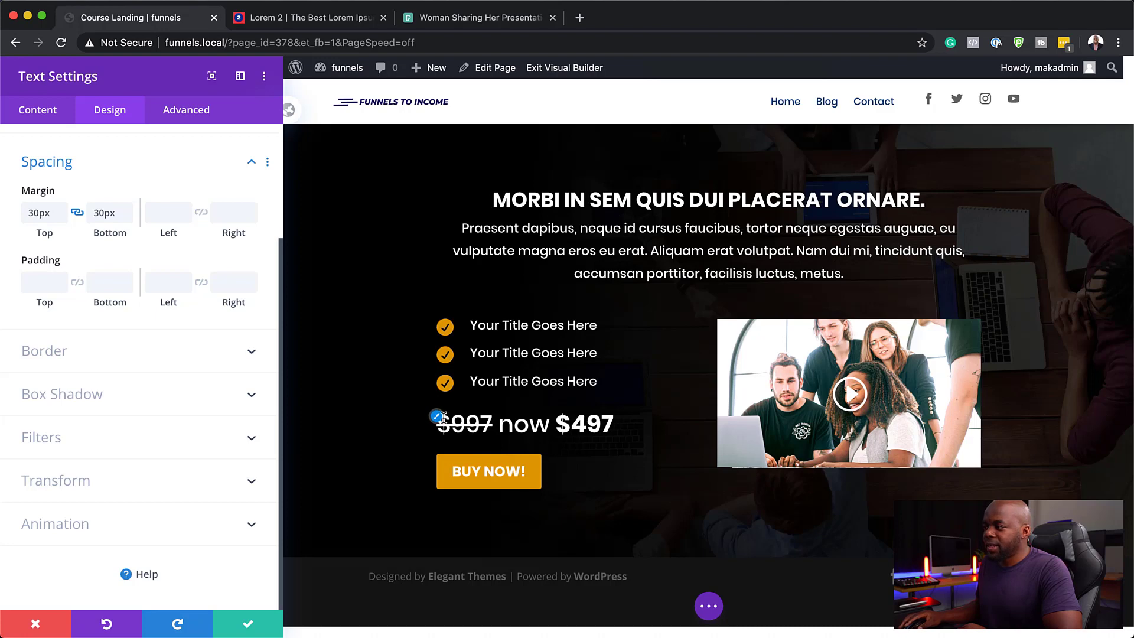
{"action": "left_click", "coordinate": [253, 624]}
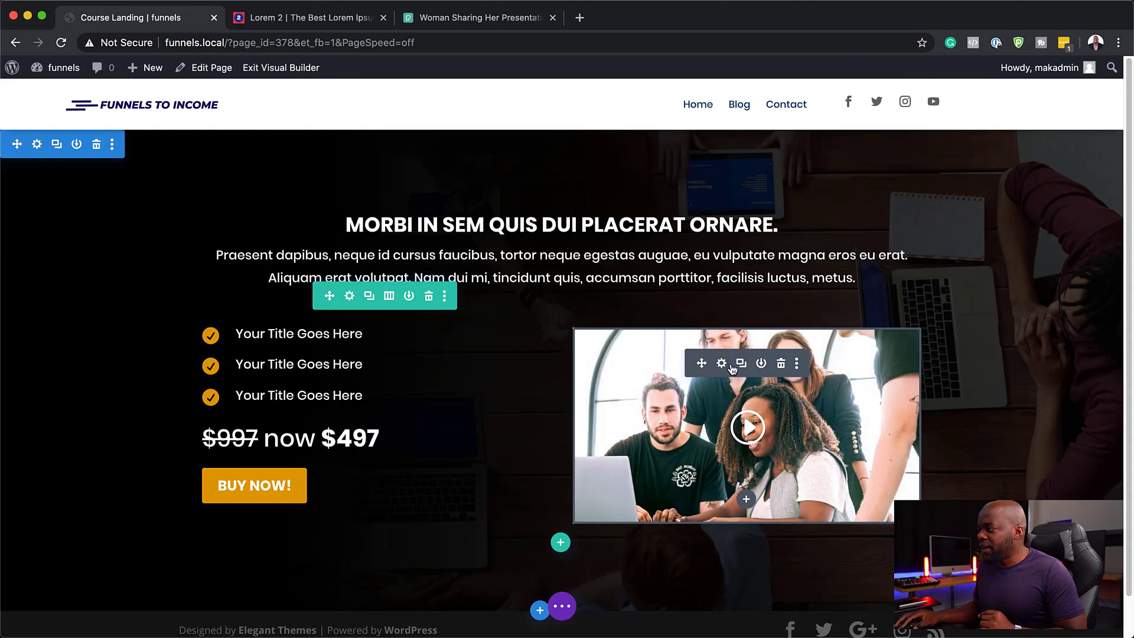
Round all four corners of the video module to 6px and save its settings
{"action": "left_click", "coordinate": [721, 362]}
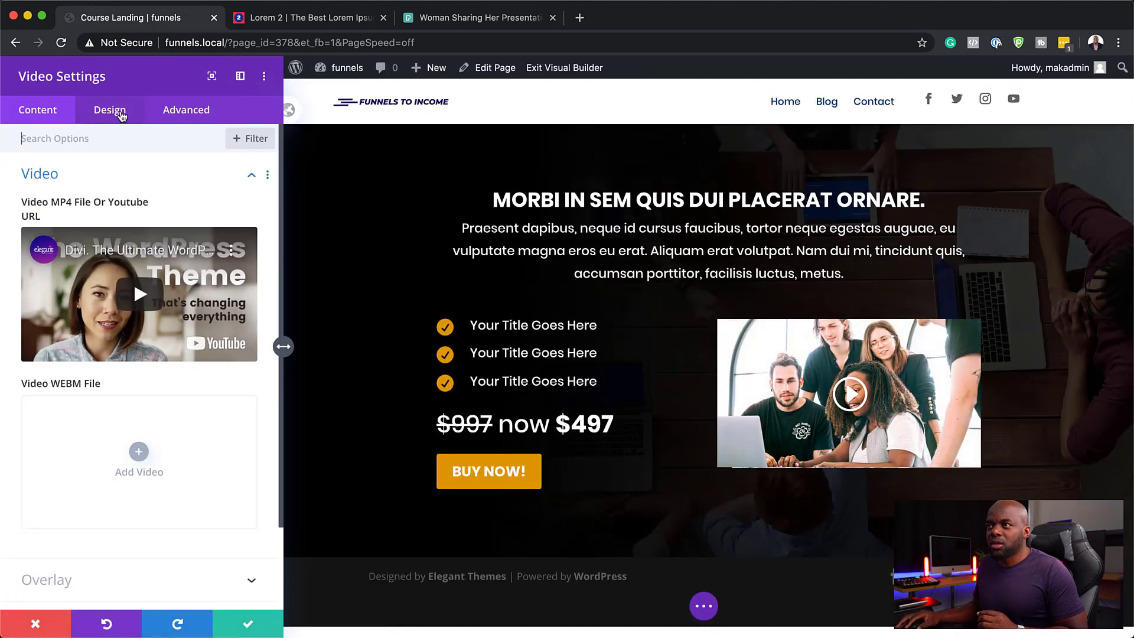
{"action": "left_click", "coordinate": [123, 118]}
{"action": "left_click", "coordinate": [82, 348]}
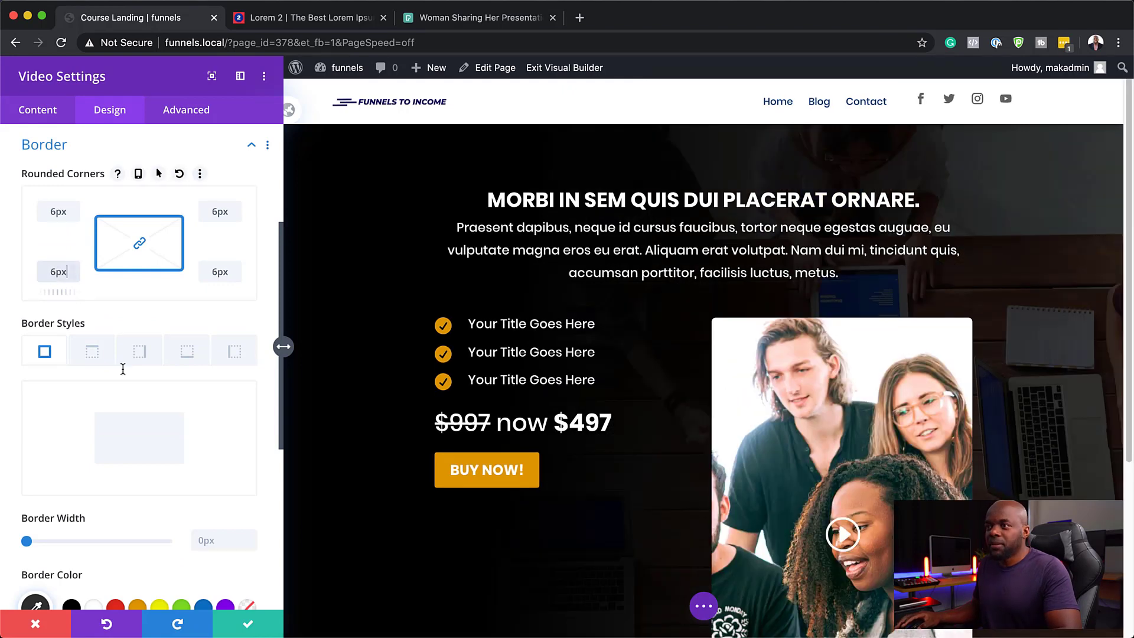
{"action": "left_click", "coordinate": [248, 627]}
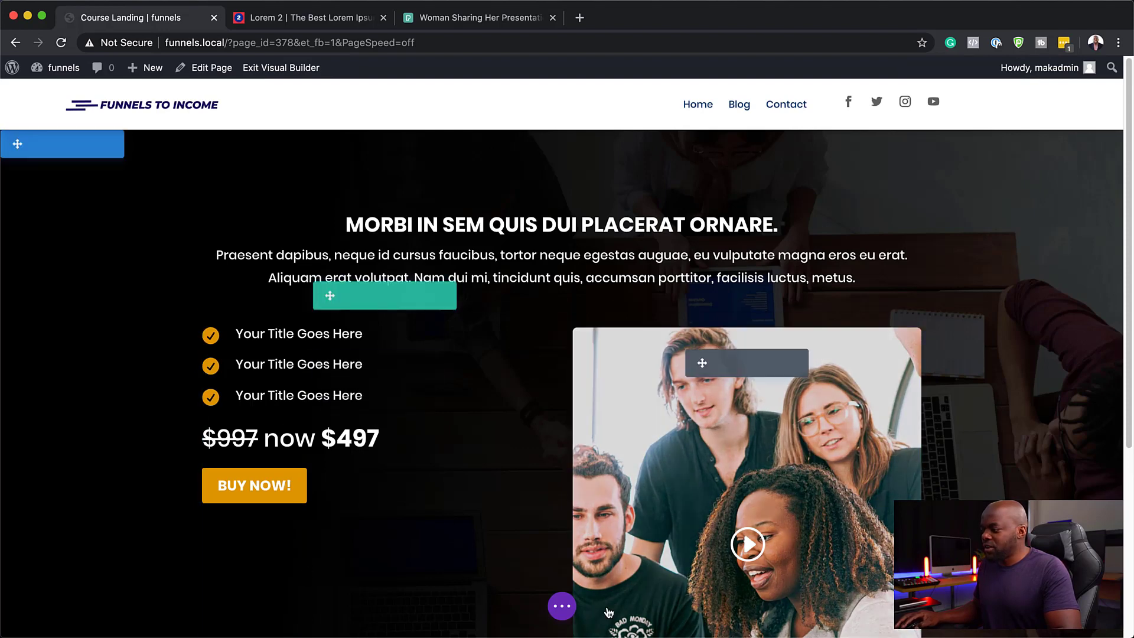
Exit the Visual Builder to view the landing page
{"action": "left_click", "coordinate": [560, 605]}
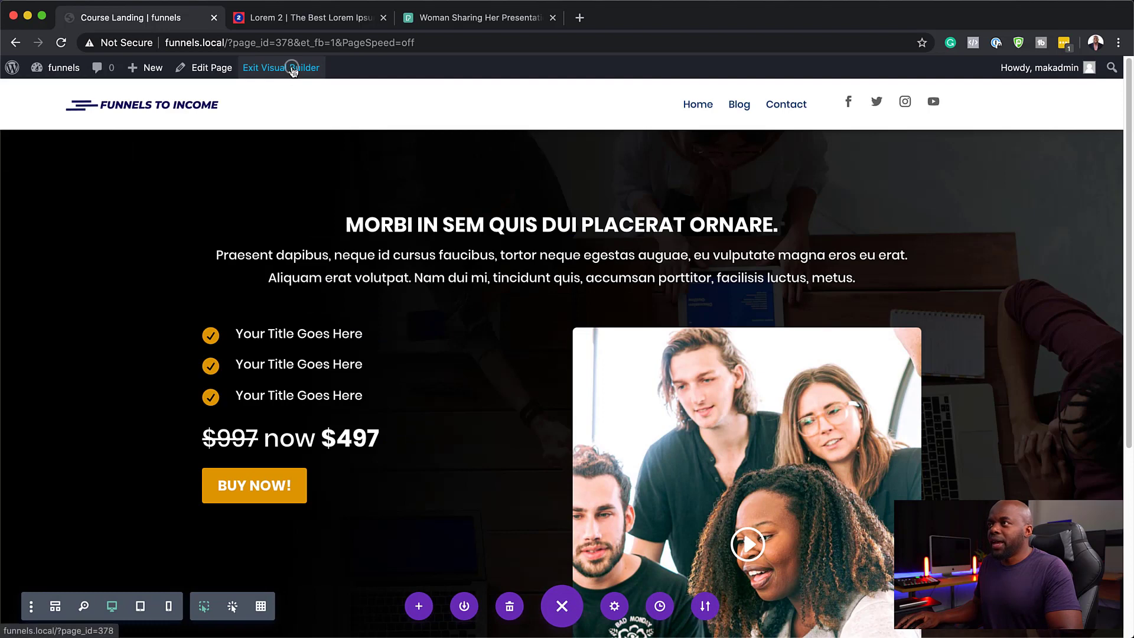
{"action": "left_click", "coordinate": [292, 69]}
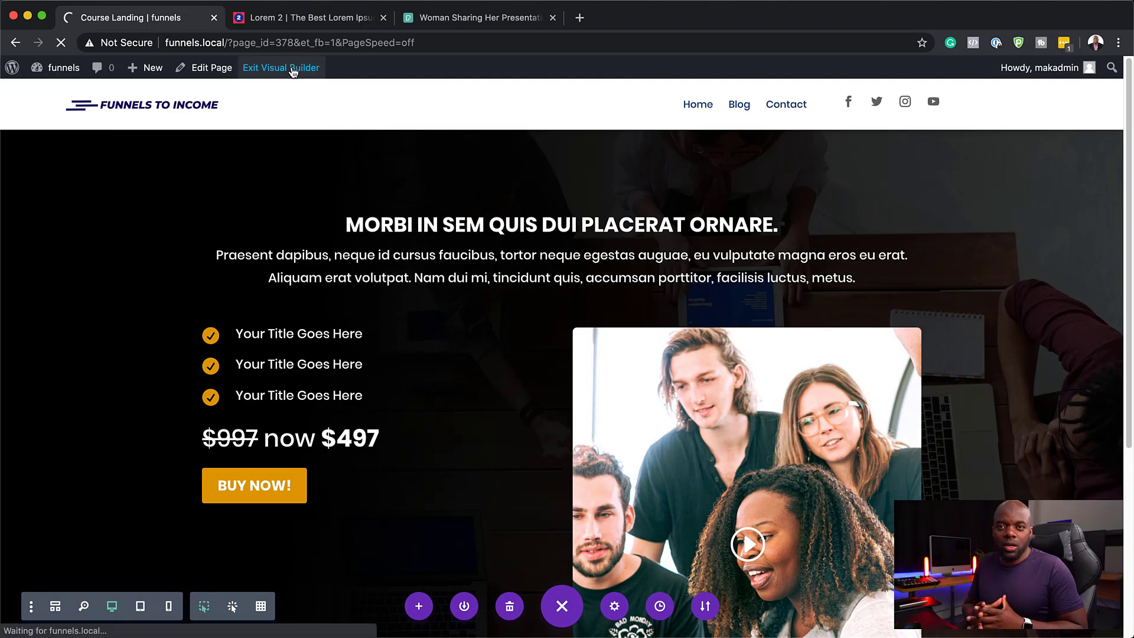